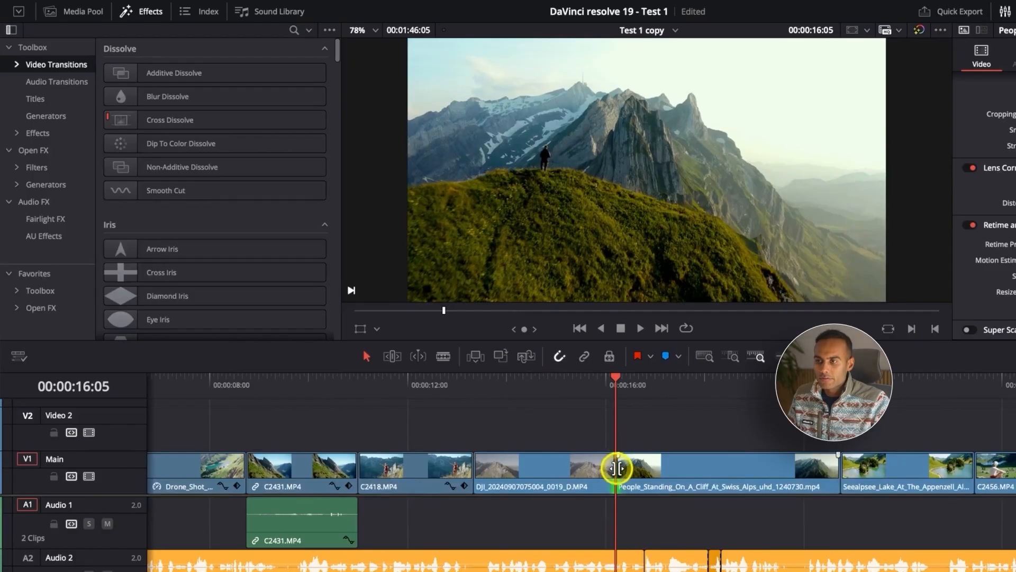
Apply the Smooth Cut transition at the cut between the DJI drone clip and the People_Standing clip on the Main track.
{"action": "scroll", "coordinate": [474, 466], "scroll_direction": "down", "scroll_amount": 3}
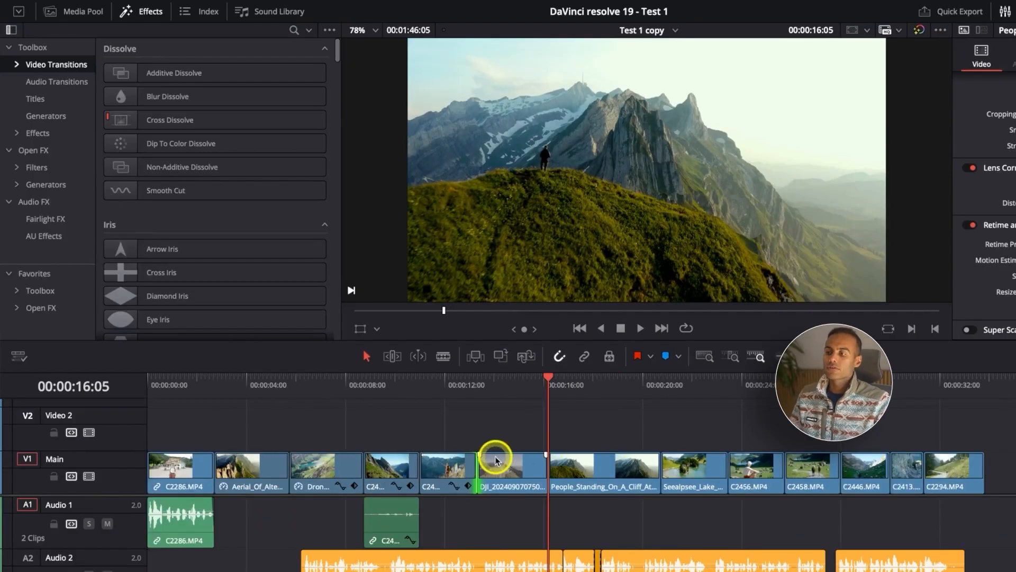
{"action": "scroll", "coordinate": [498, 460], "scroll_direction": "down", "scroll_amount": 3}
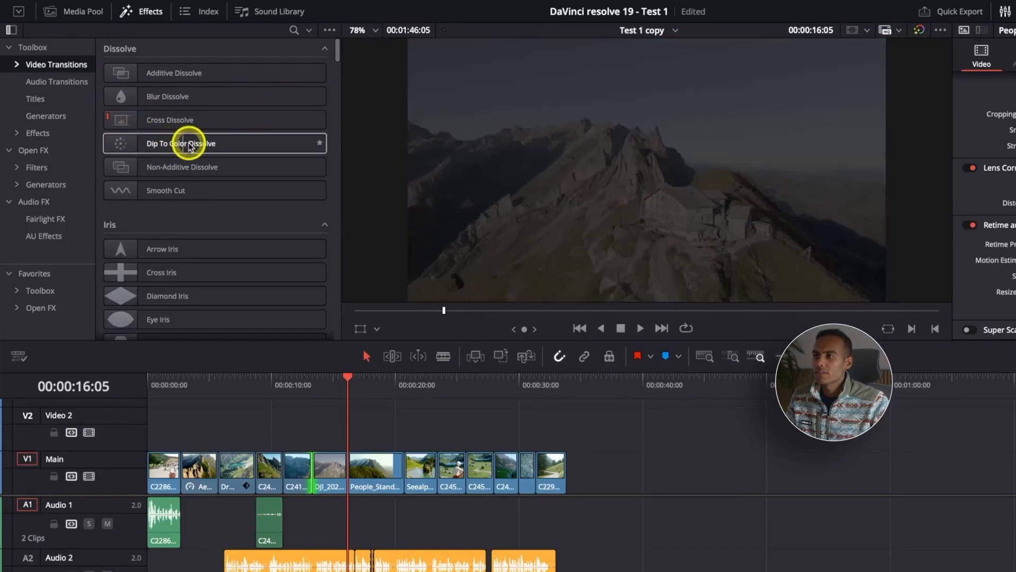
{"action": "scroll", "coordinate": [191, 169], "scroll_direction": "down", "scroll_amount": 1}
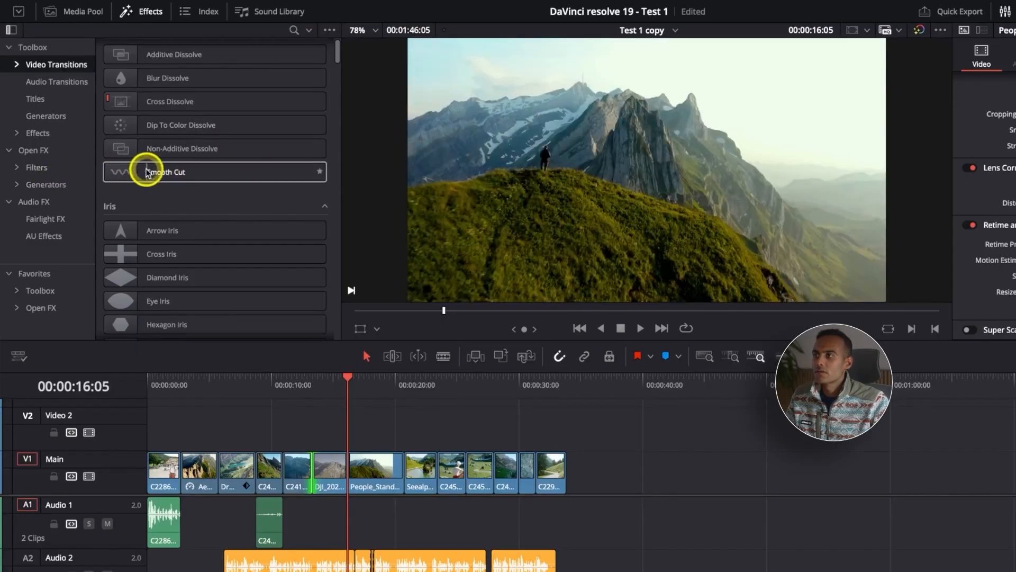
{"action": "left_click_drag", "start_coordinate": [209, 171], "coordinate": [352, 470]}
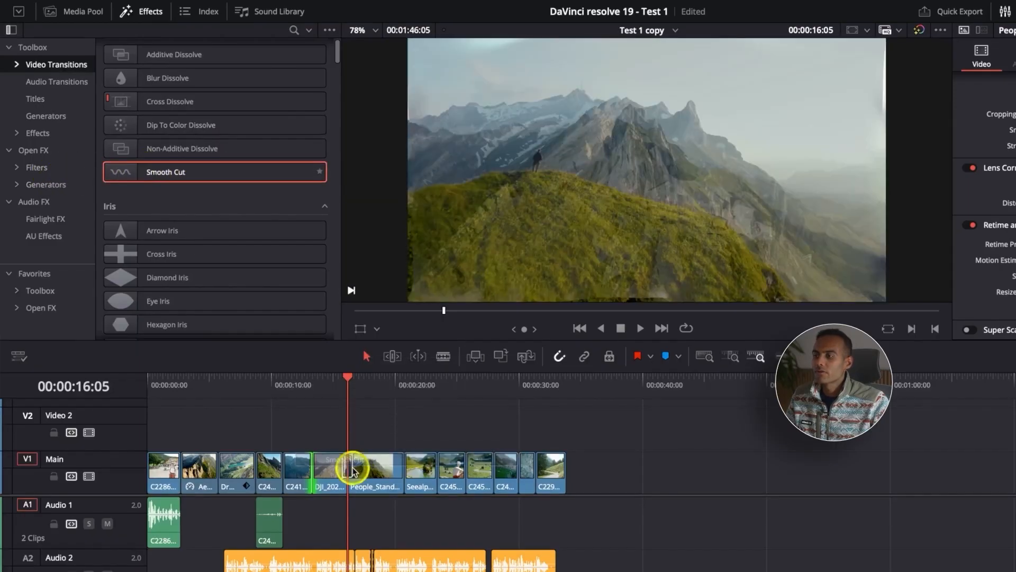
{"action": "key", "text": "super+equal"}
{"action": "key", "text": "super+equal"}
{"action": "key", "text": "super+equal"}
{"action": "key", "text": "super+equal"}
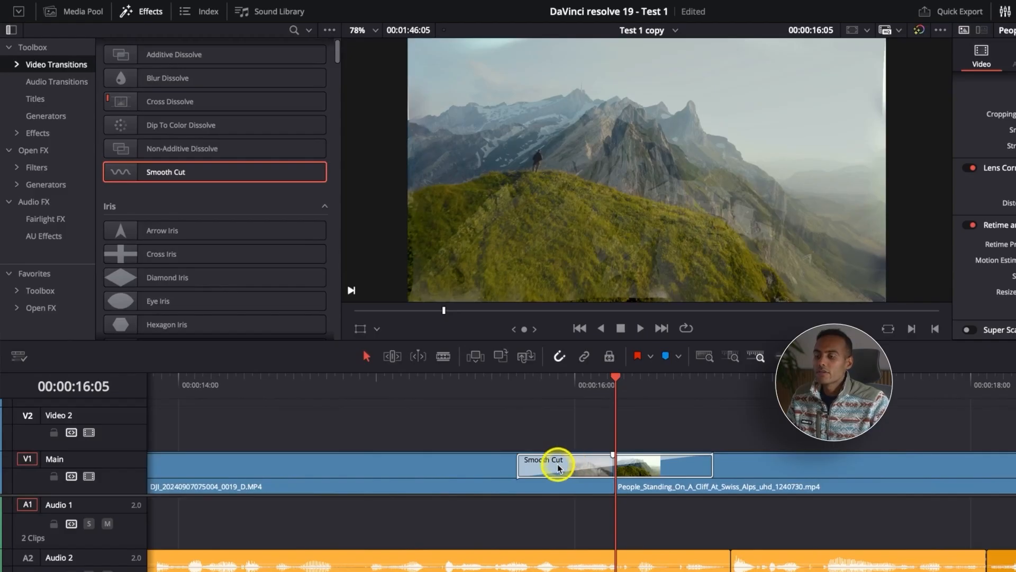
Lengthen the Smooth Cut transition by extending its start edge well back into the DJI clip.
{"action": "left_click", "coordinate": [557, 461]}
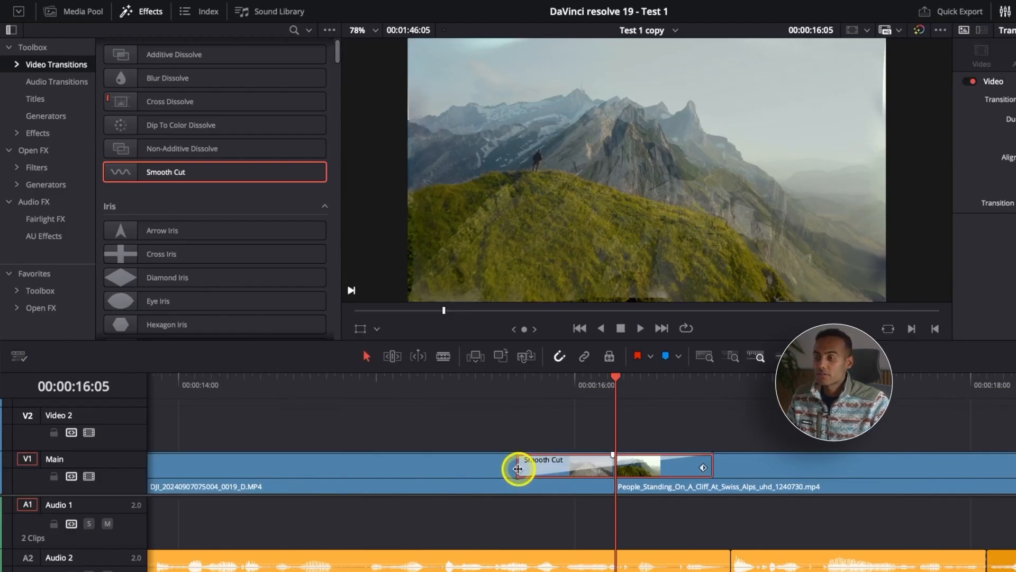
{"action": "left_click_drag", "start_coordinate": [518, 468], "coordinate": [295, 459]}
{"action": "key", "text": "super+minus"}
{"action": "key", "text": "super+minus"}
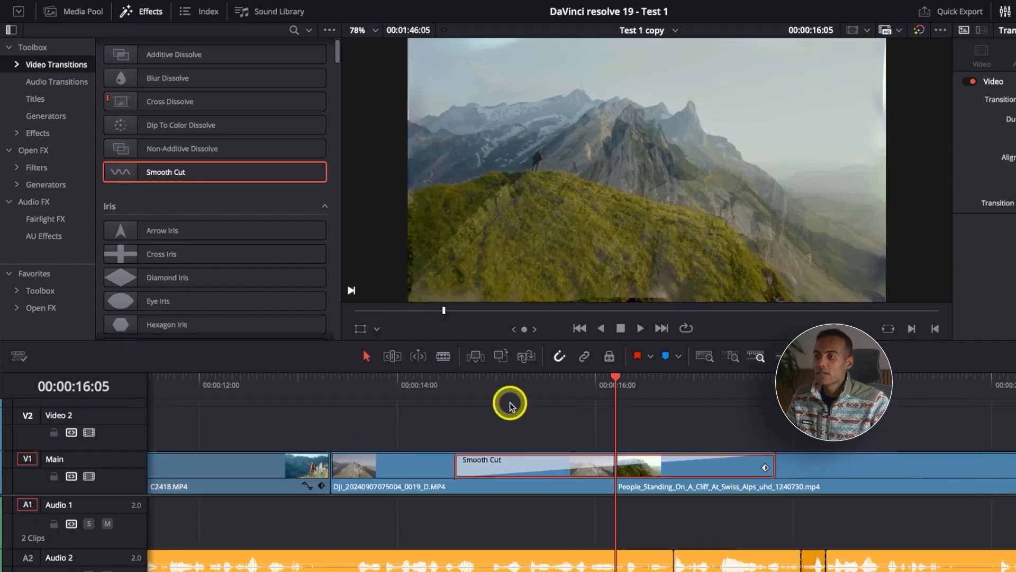
Play back the lengthened Smooth Cut transition from just before its start to review the blend.
{"action": "left_click", "coordinate": [486, 383]}
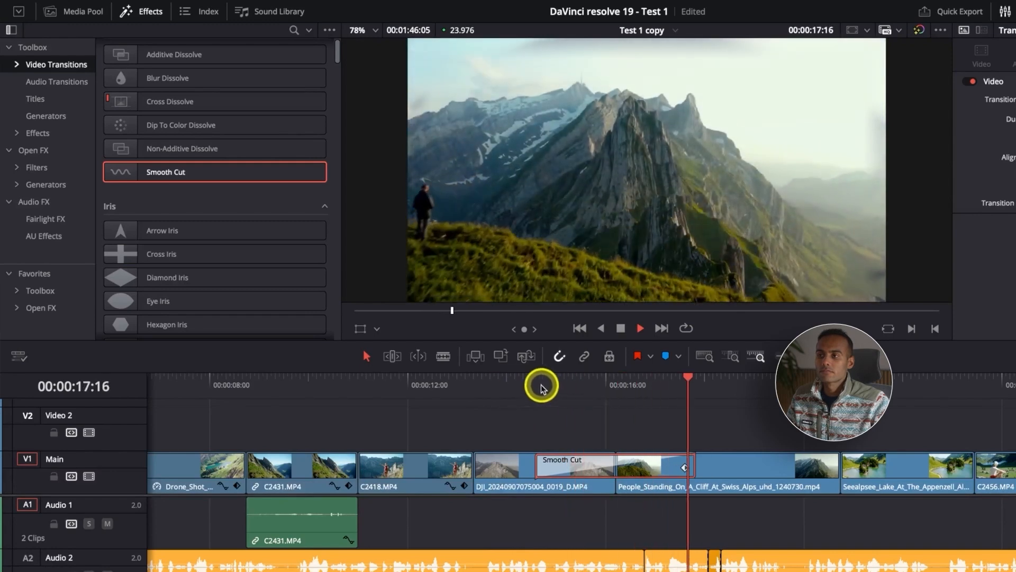
{"action": "left_click", "coordinate": [506, 387]}
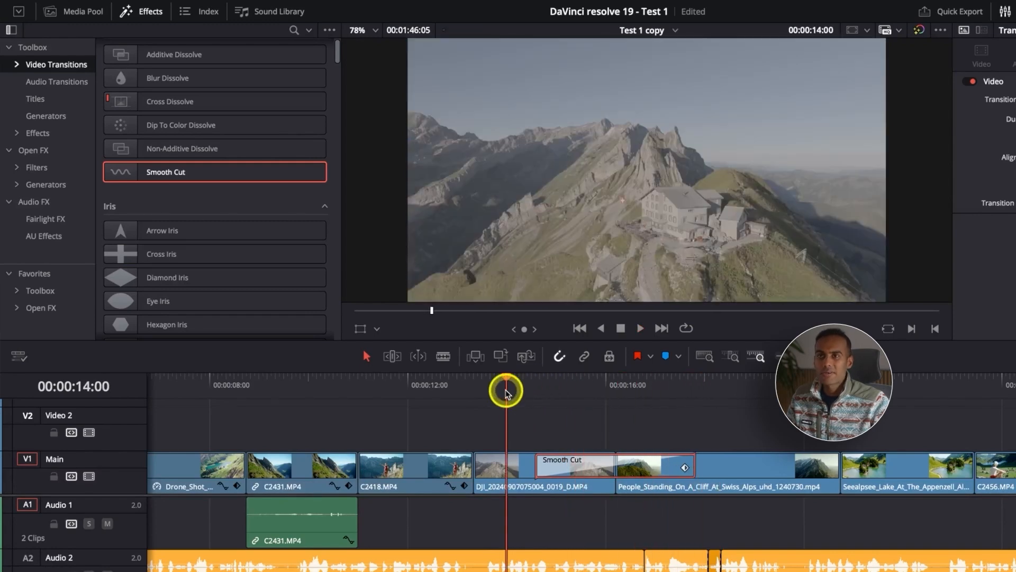
{"action": "key", "text": "space"}
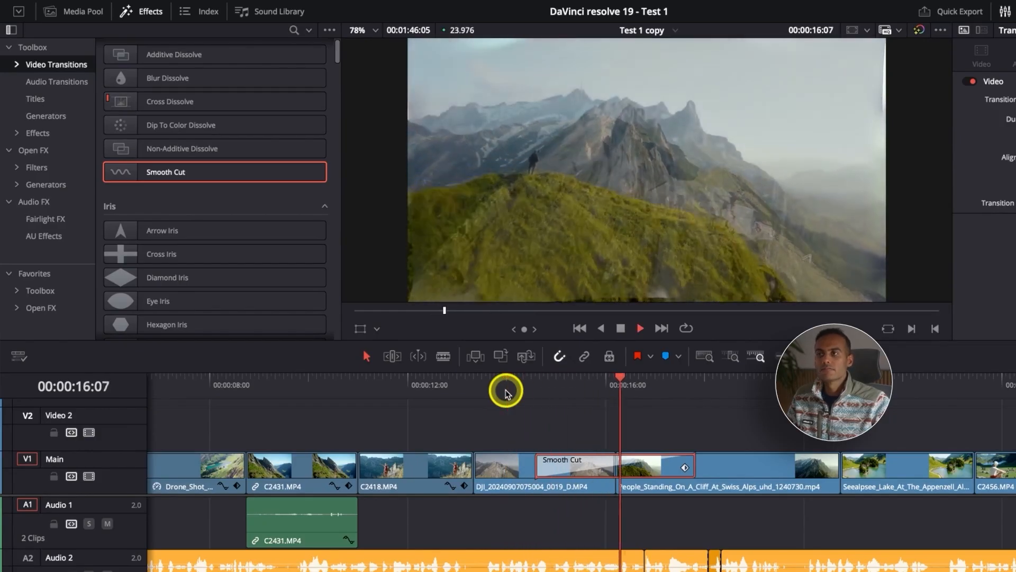
{"action": "key", "text": "space"}
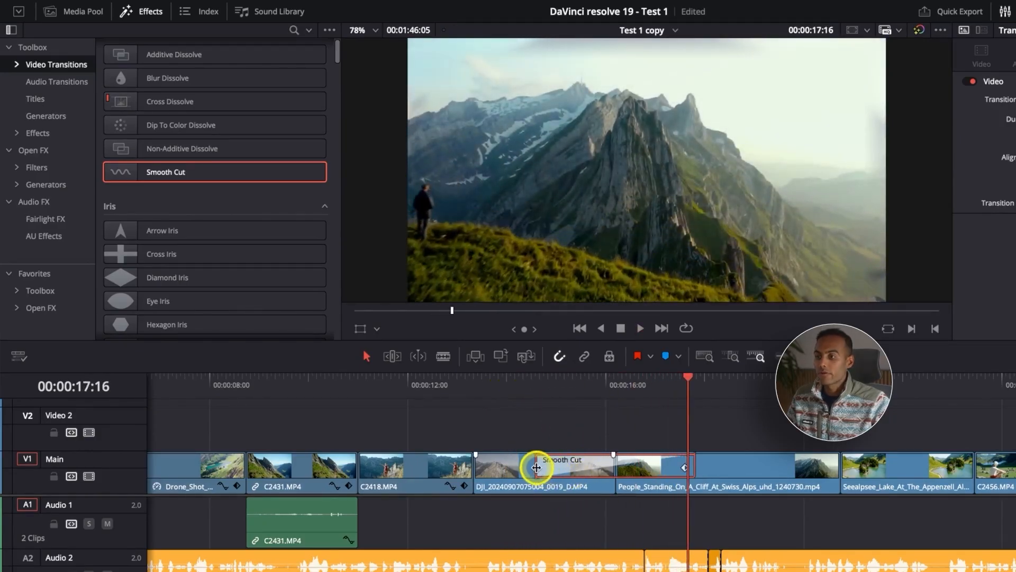
Shorten the Smooth Cut transition to a few frames around the cut and play it back.
{"action": "left_click_drag", "start_coordinate": [537, 468], "coordinate": [611, 481]}
{"action": "left_click", "coordinate": [547, 385]}
{"action": "key", "text": "space"}
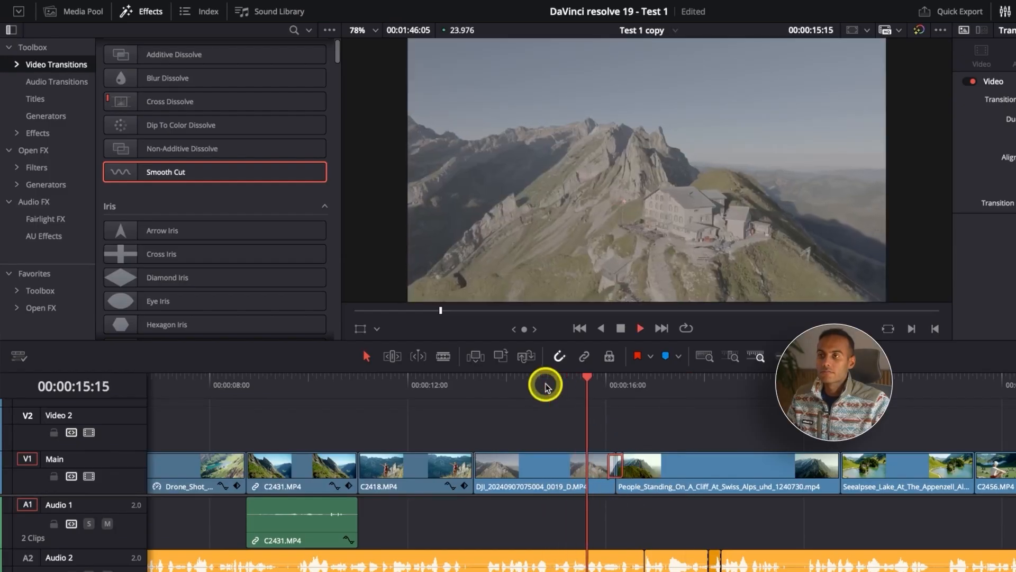
{"action": "key", "text": "space"}
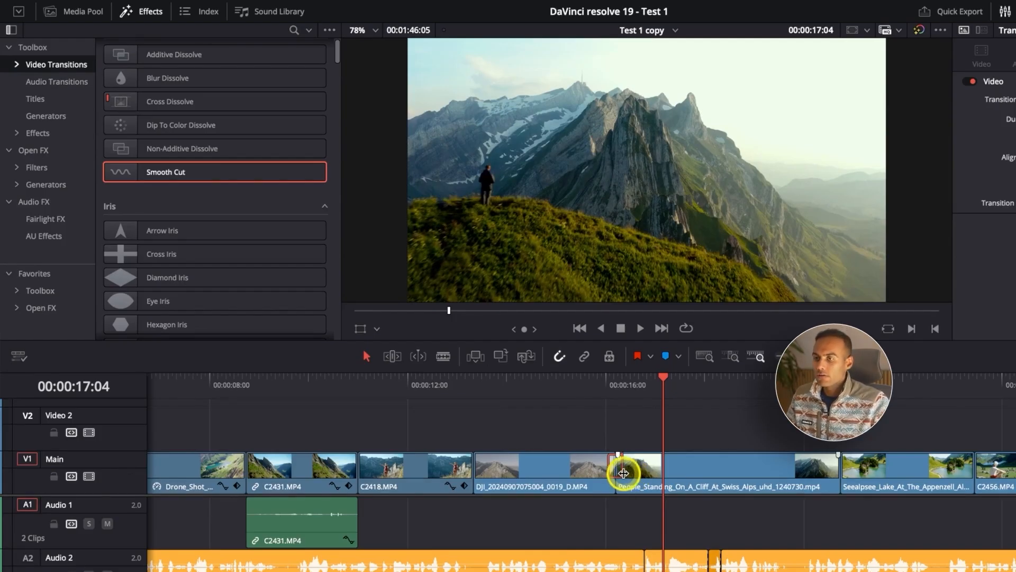
Delete the Smooth Cut transition between the DJI clip and the People_Standing clip.
{"action": "key", "text": "super+equal"}
{"action": "key", "text": "super+equal"}
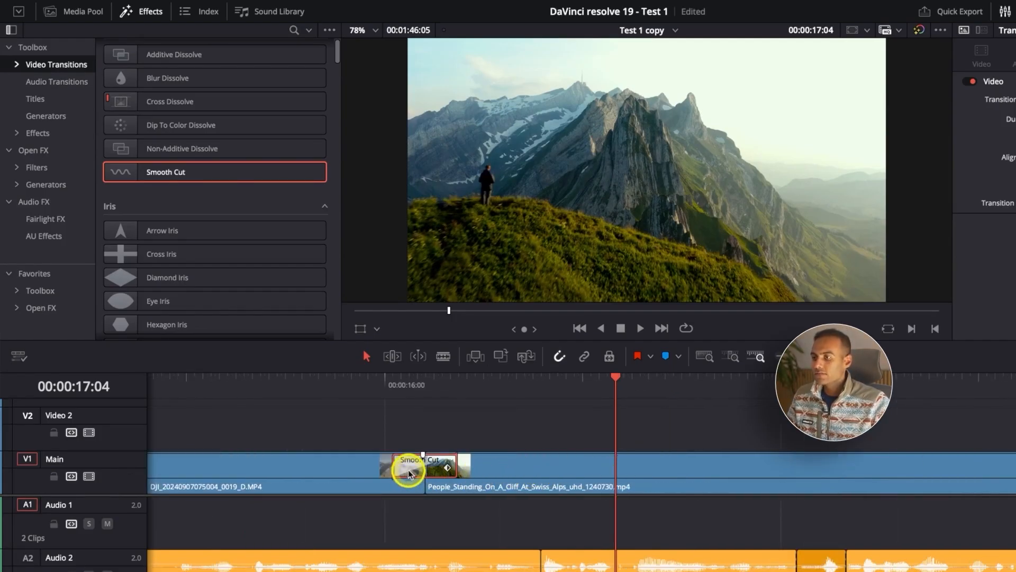
{"action": "left_click", "coordinate": [389, 475]}
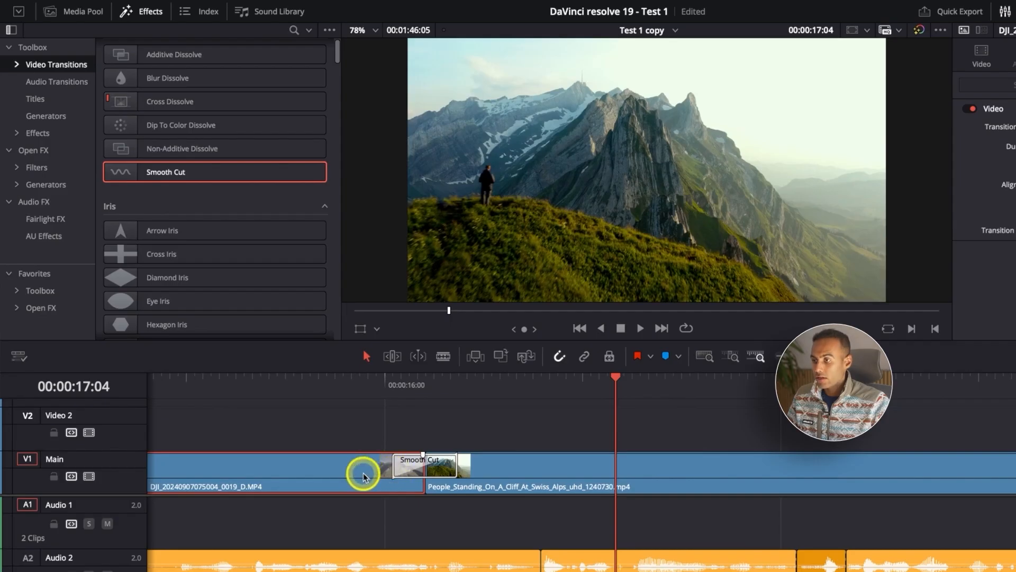
{"action": "left_click", "coordinate": [412, 472]}
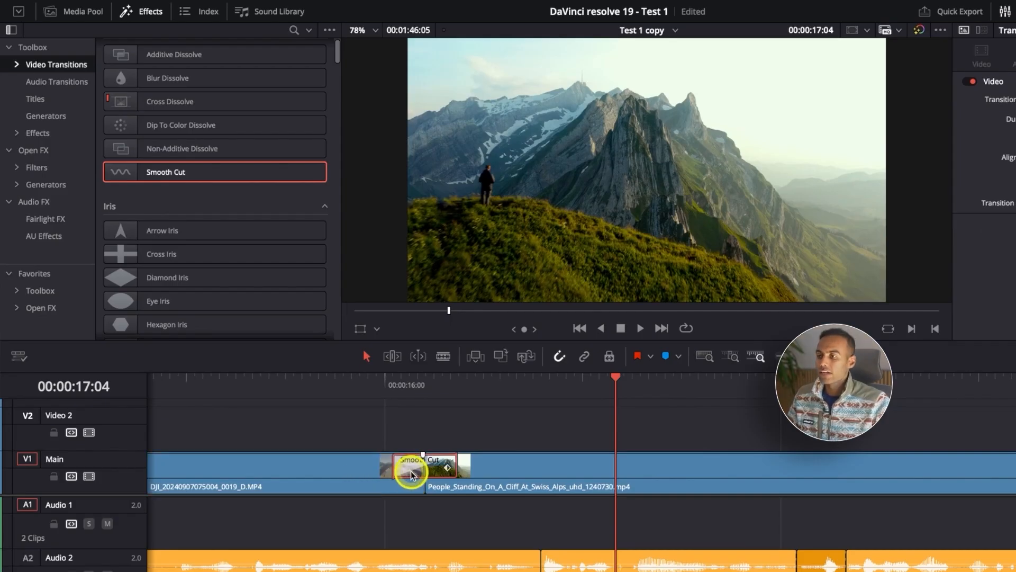
{"action": "key", "text": "Delete"}
Apply the Camera Shake Fusion transition at the DJI and People_Standing cut and shorten it to start at about 00:00:16:00.
{"action": "scroll", "coordinate": [185, 270], "scroll_direction": "down", "scroll_amount": 6}
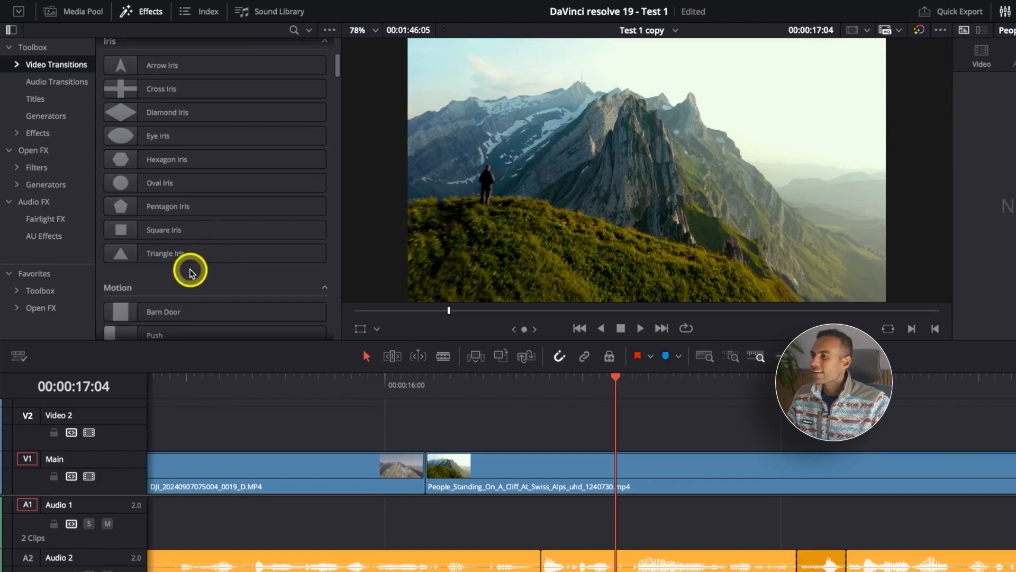
{"action": "scroll", "coordinate": [101, 288], "scroll_direction": "down", "scroll_amount": 8}
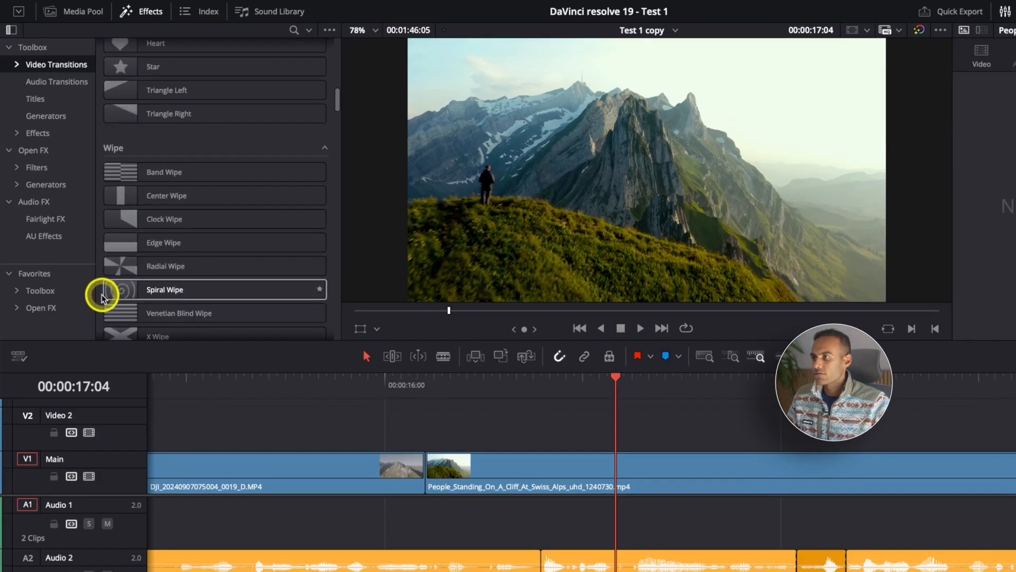
{"action": "scroll", "coordinate": [159, 281], "scroll_direction": "down", "scroll_amount": 5}
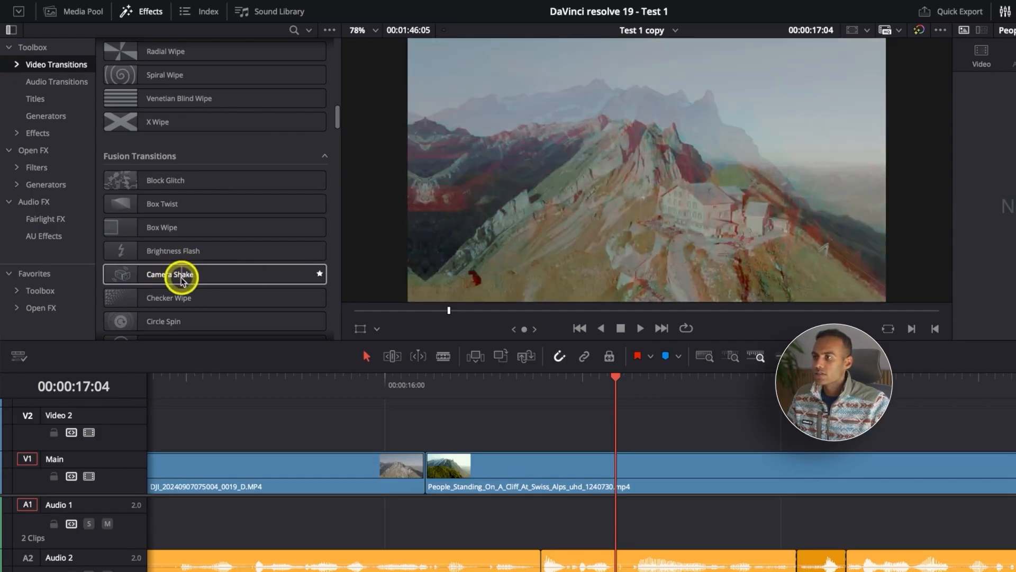
{"action": "left_click_drag", "start_coordinate": [181, 274], "coordinate": [419, 468]}
{"action": "left_click_drag", "start_coordinate": [329, 468], "coordinate": [384, 468]}
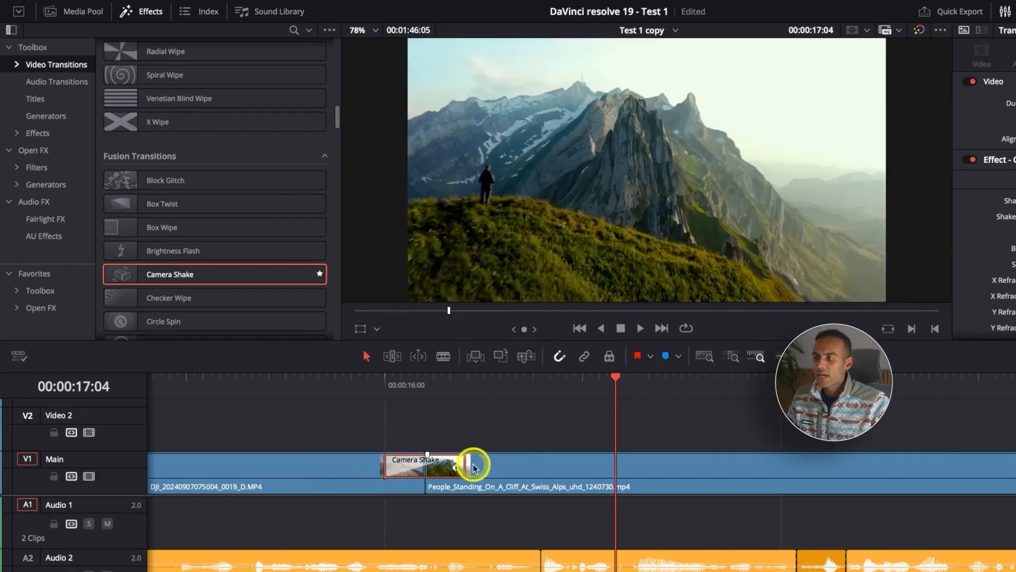
Preview the Camera Shake transition in playback and park the playhead inside it at 00:00:16:06.
{"action": "left_click", "coordinate": [290, 388]}
{"action": "key", "text": "space"}
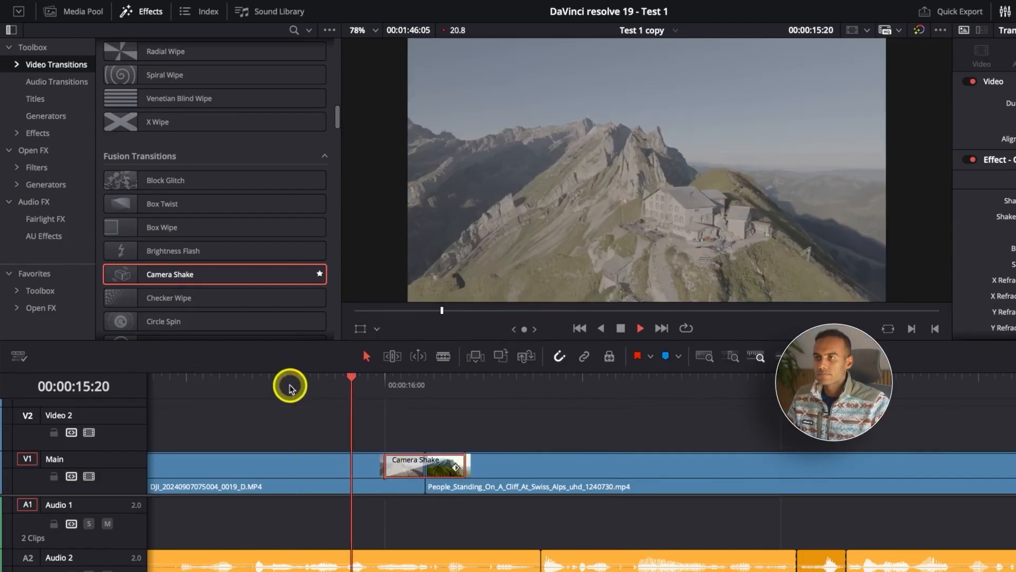
{"action": "left_click", "coordinate": [317, 387]}
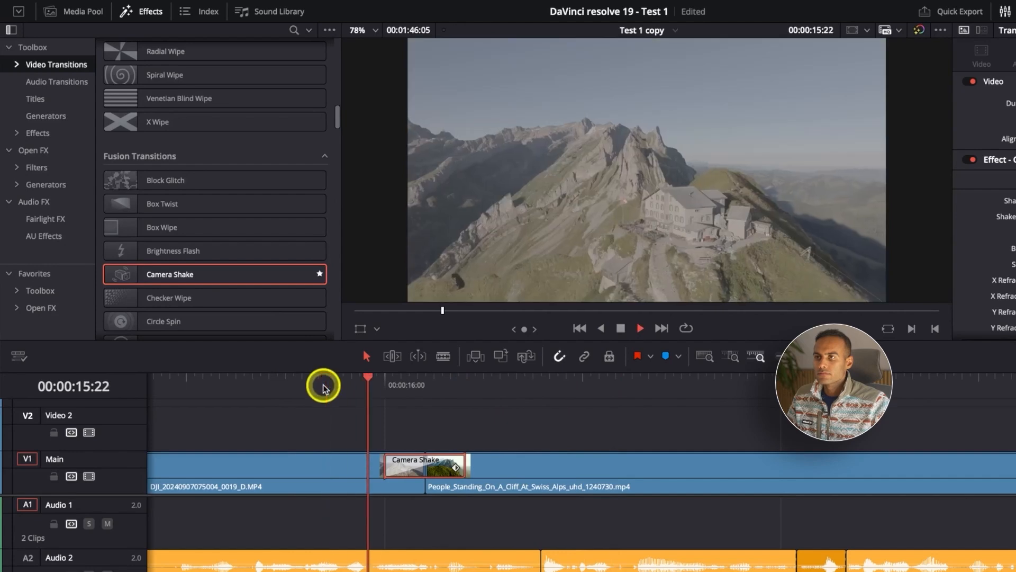
{"action": "key", "text": "space"}
{"action": "left_click", "coordinate": [432, 387]}
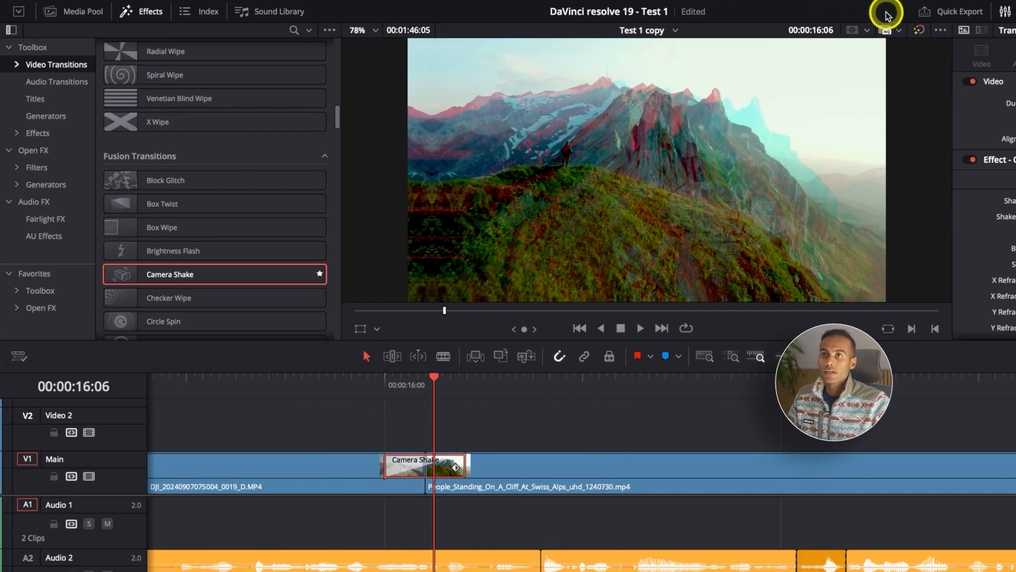
Check the proxy playback options without changing them and replay the Camera Shake transition from before the cut.
{"action": "left_click", "coordinate": [896, 31]}
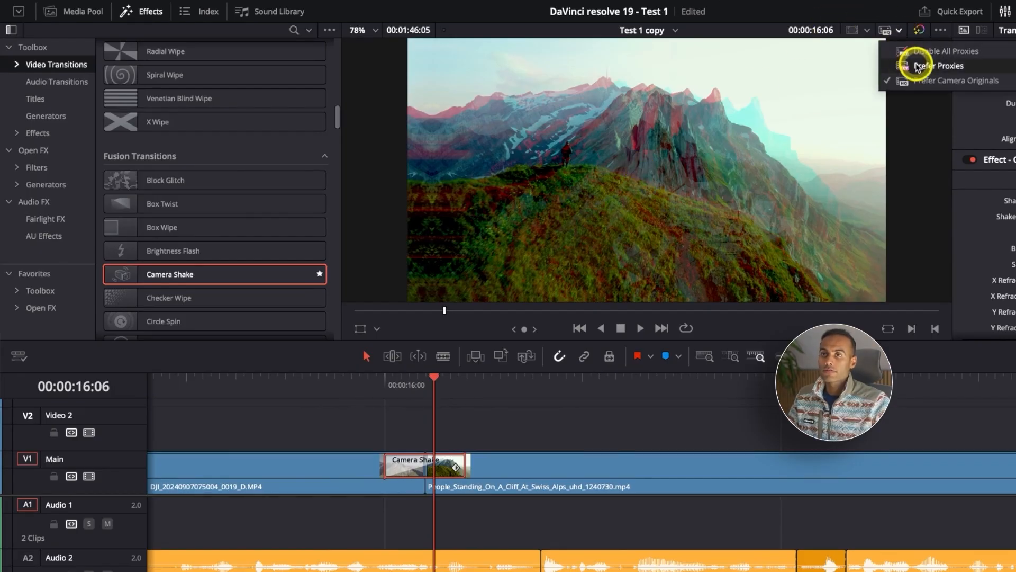
{"action": "left_click", "coordinate": [314, 389]}
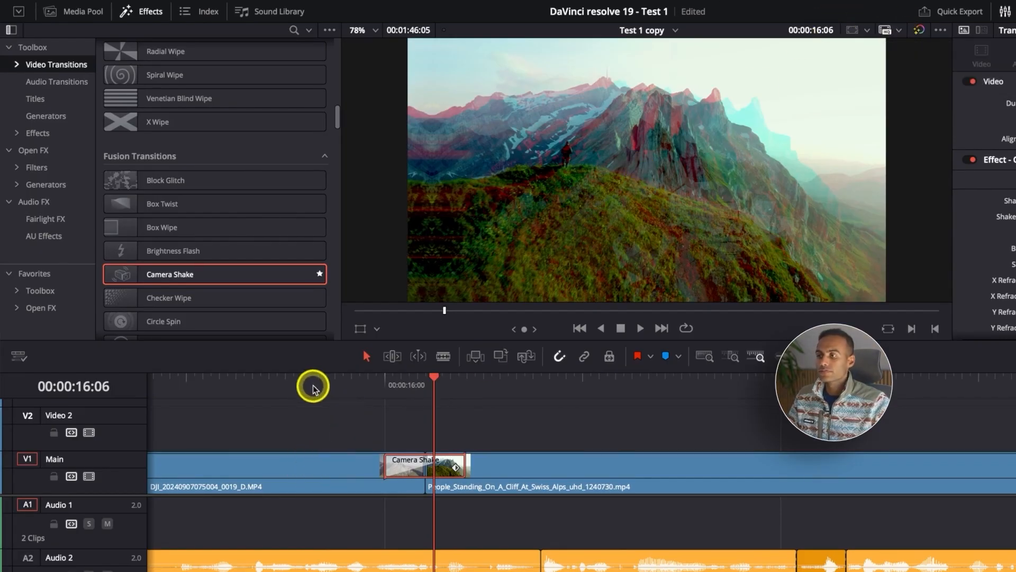
{"action": "left_click", "coordinate": [277, 381]}
{"action": "key", "text": "space"}
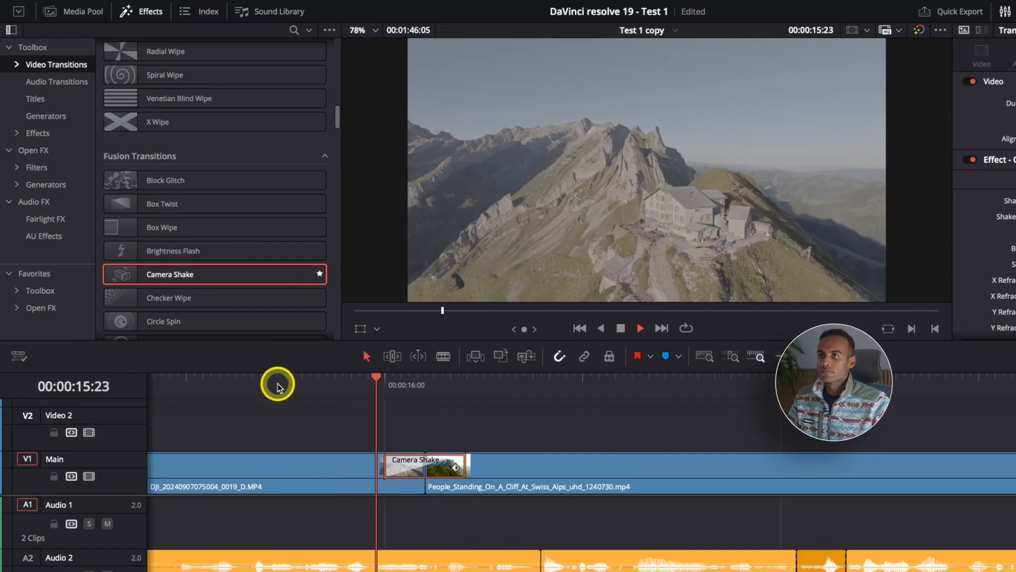
{"action": "key", "text": "super+minus"}
{"action": "key", "text": "space"}
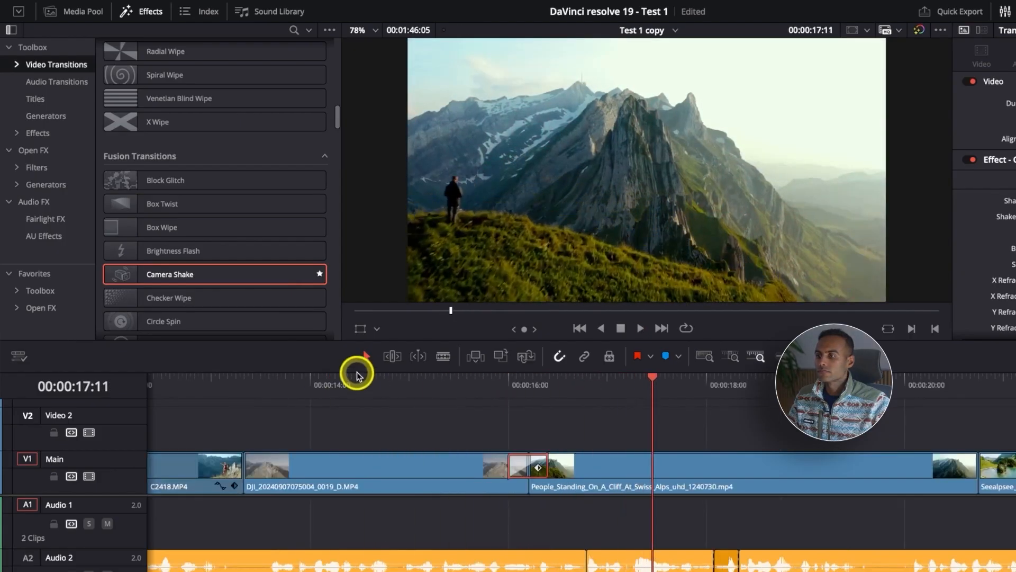
Browse the remaining video transitions, from the Fusion group through Resolve FX to the end of the Quarz group.
{"action": "left_click", "coordinate": [522, 470]}
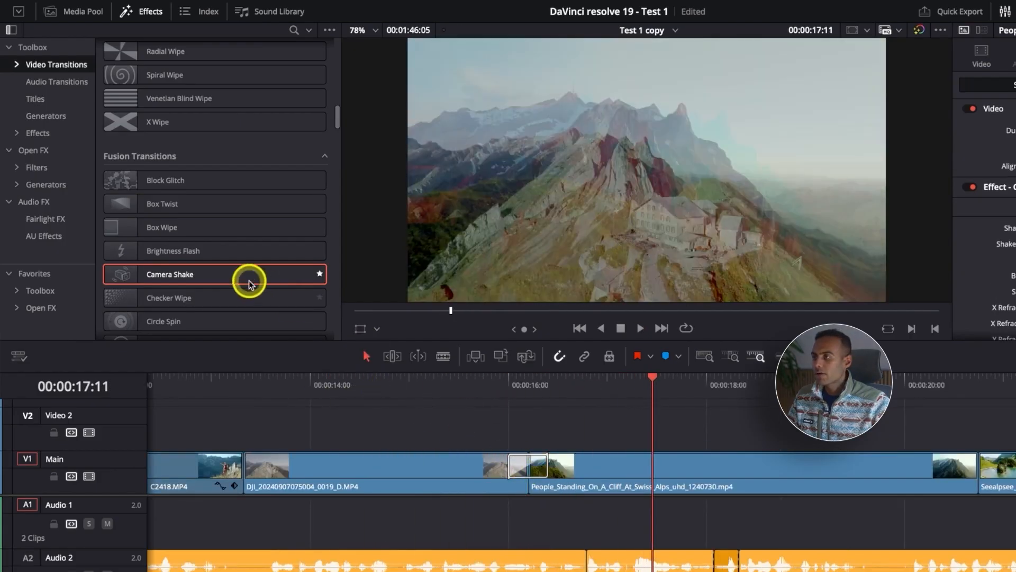
{"action": "scroll", "coordinate": [249, 281], "scroll_direction": "down", "scroll_amount": 8}
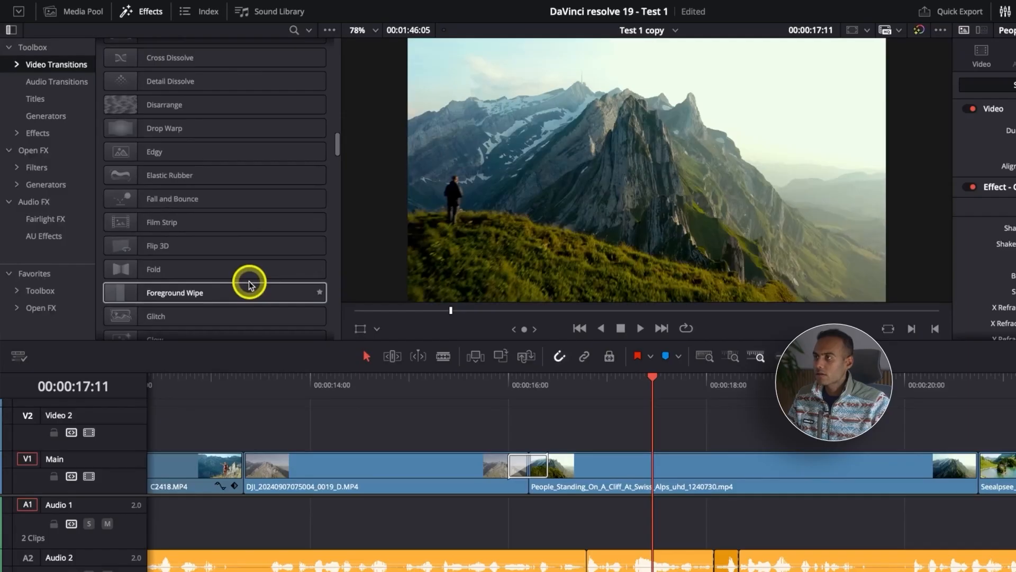
{"action": "scroll", "coordinate": [249, 283], "scroll_direction": "down", "scroll_amount": 8}
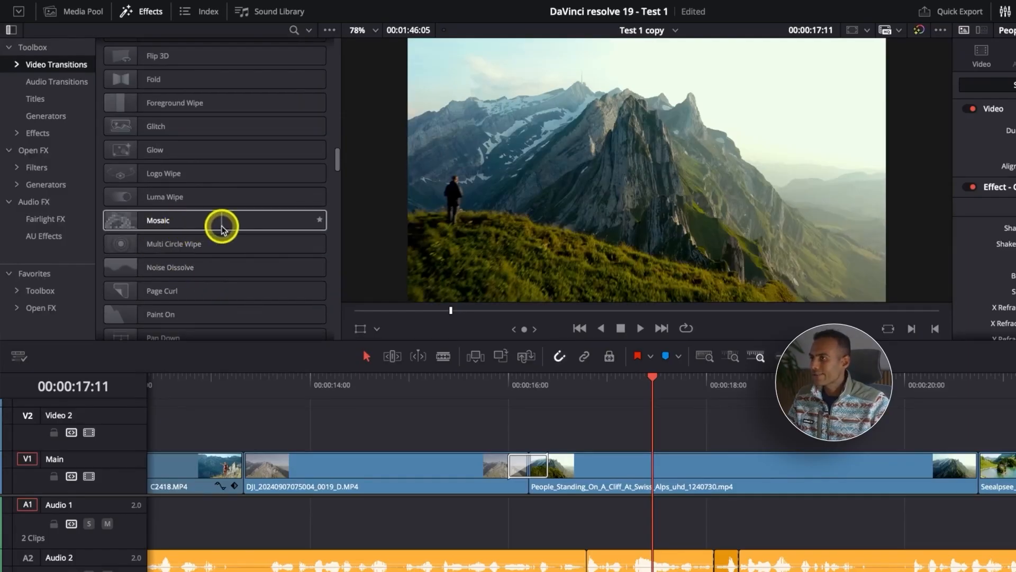
{"action": "scroll", "coordinate": [222, 229], "scroll_direction": "down", "scroll_amount": 15}
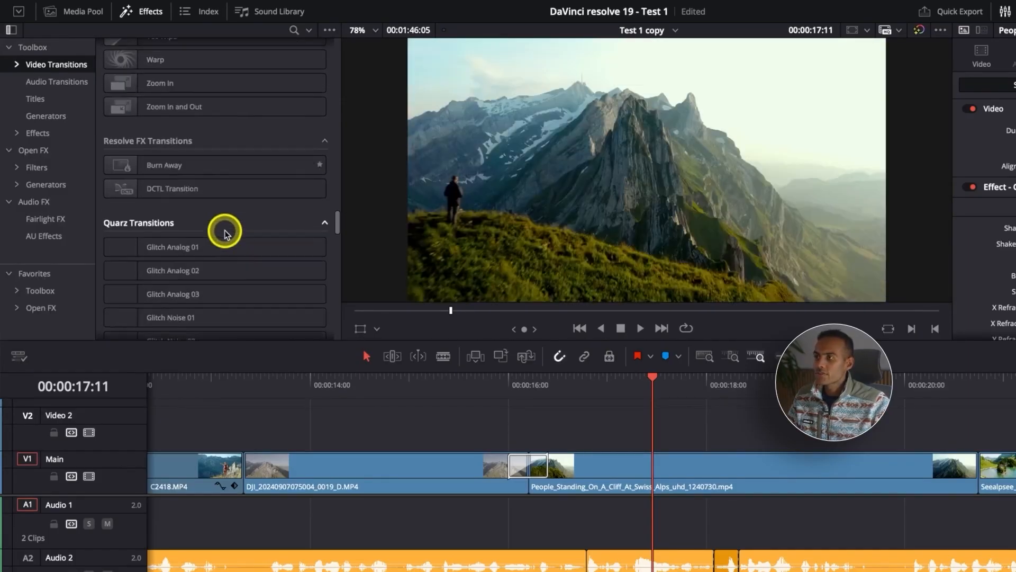
{"action": "scroll", "coordinate": [225, 234], "scroll_direction": "down", "scroll_amount": 3}
{"action": "scroll", "coordinate": [225, 234], "scroll_direction": "down", "scroll_amount": 20}
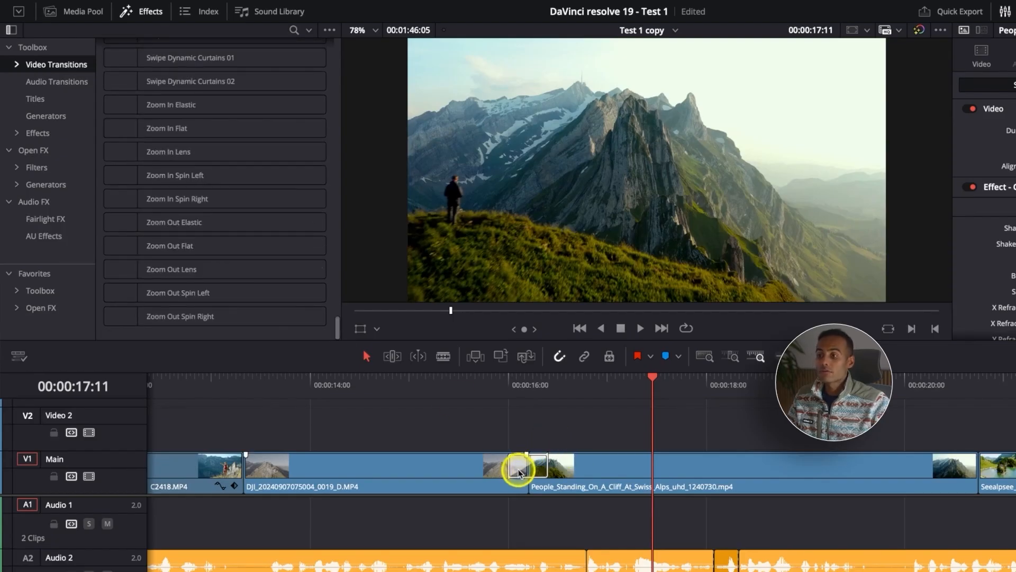
Delete the Camera Shake transition between the DJI clip and the People_Standing clip.
{"action": "left_click", "coordinate": [517, 470]}
{"action": "key", "text": "BackSpace"}
{"action": "key", "text": "super+minus"}
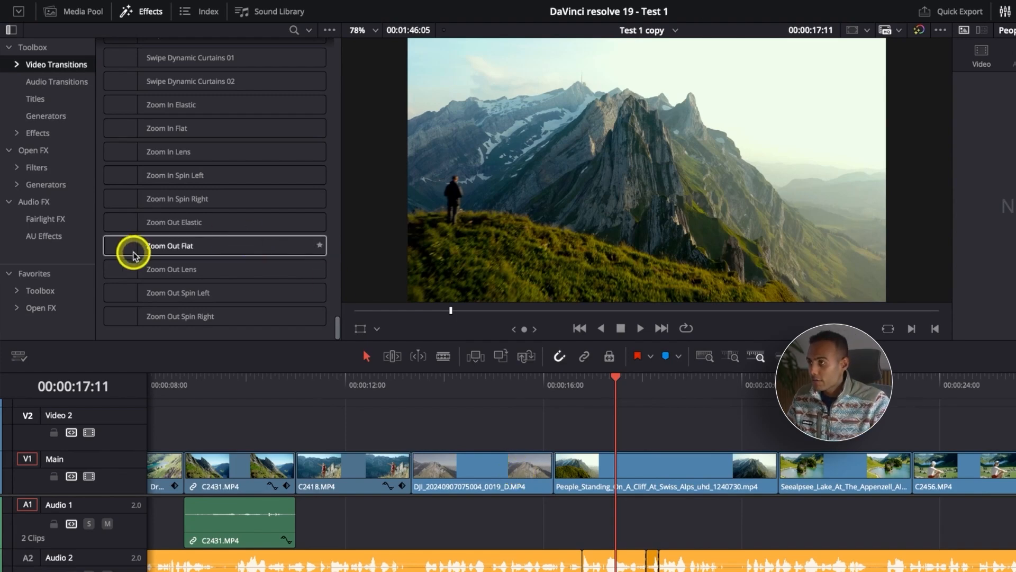
Place the playhead at 00:00:13:08 and apply the Camera Shake transition to the cut between C2418.MP4 and the DJI clip.
{"action": "scroll", "coordinate": [133, 254], "scroll_direction": "up", "scroll_amount": 12}
{"action": "scroll", "coordinate": [133, 254], "scroll_direction": "up", "scroll_amount": 5}
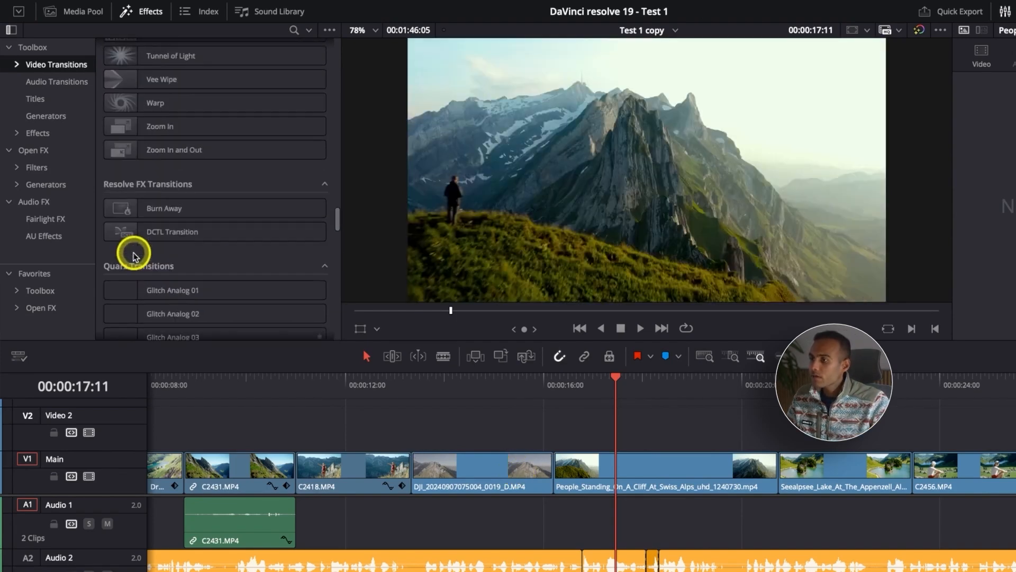
{"action": "left_click", "coordinate": [410, 379]}
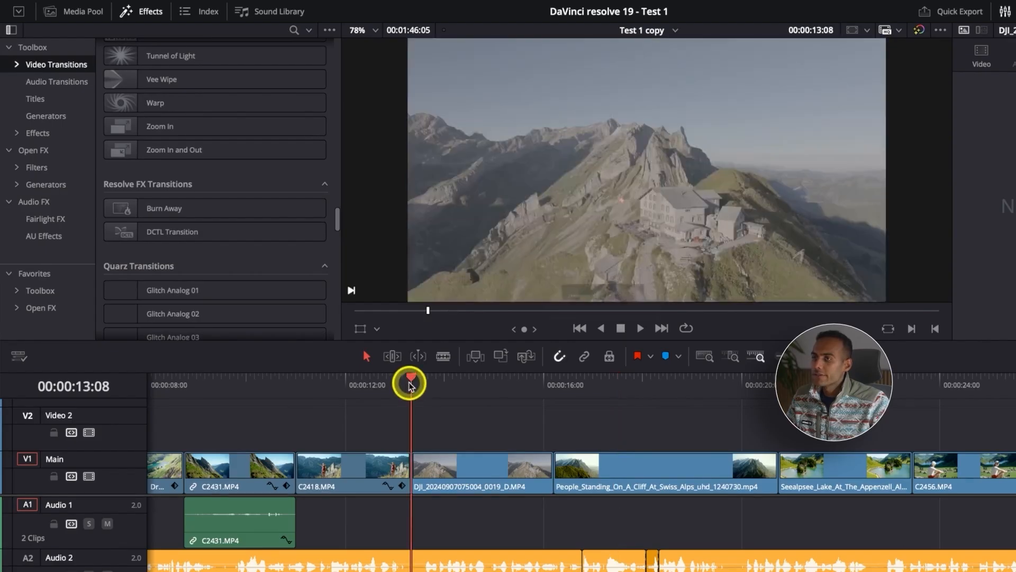
{"action": "scroll", "coordinate": [248, 314], "scroll_direction": "up", "scroll_amount": 15}
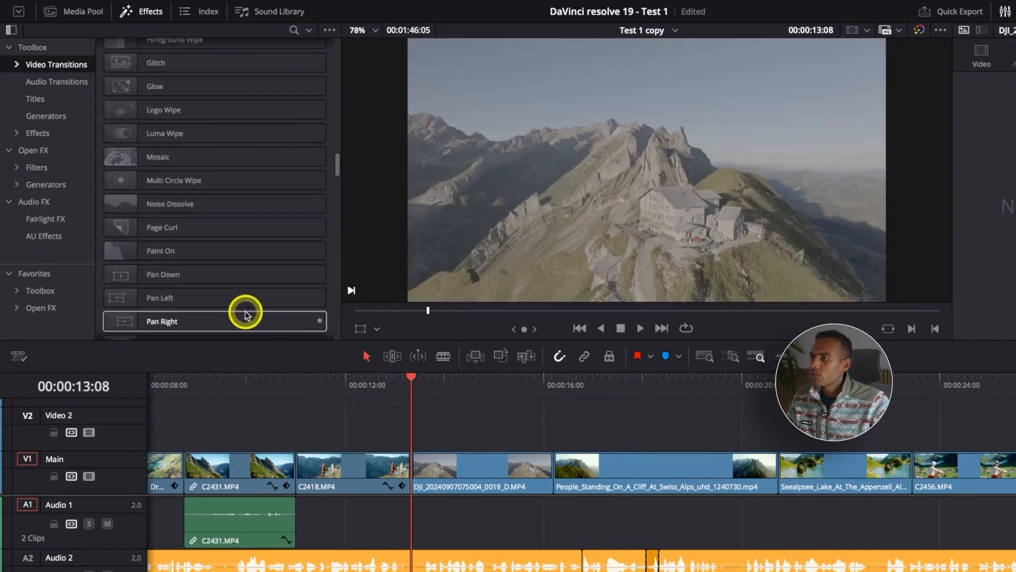
{"action": "scroll", "coordinate": [245, 315], "scroll_direction": "up", "scroll_amount": 10}
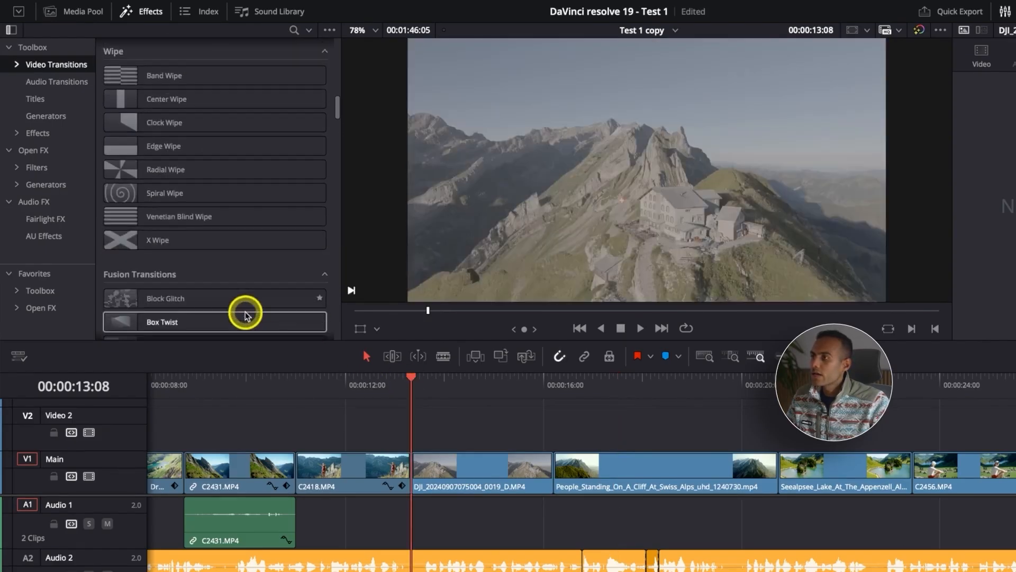
{"action": "scroll", "coordinate": [245, 316], "scroll_direction": "down", "scroll_amount": 2}
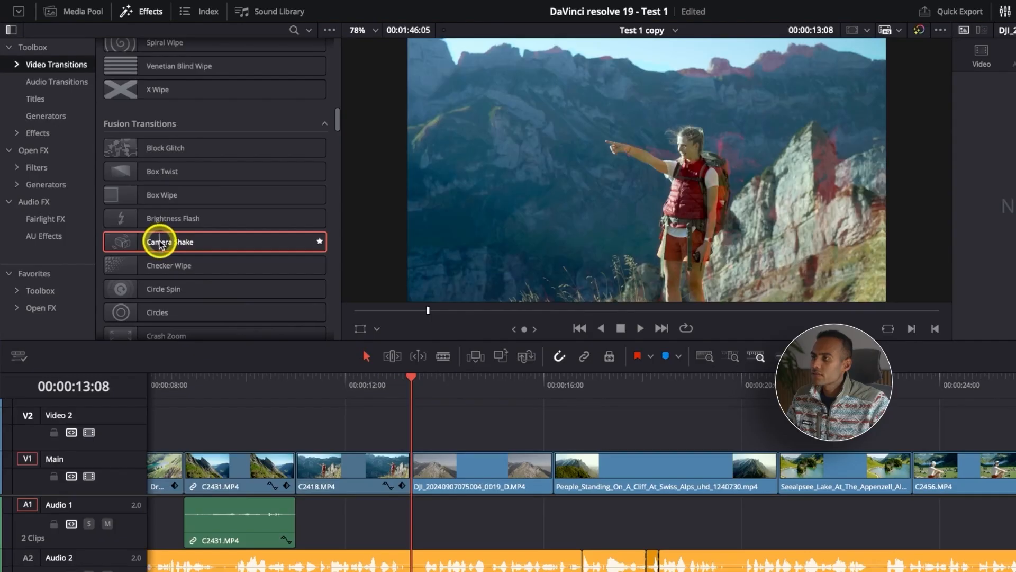
{"action": "left_click_drag", "start_coordinate": [159, 244], "coordinate": [420, 466]}
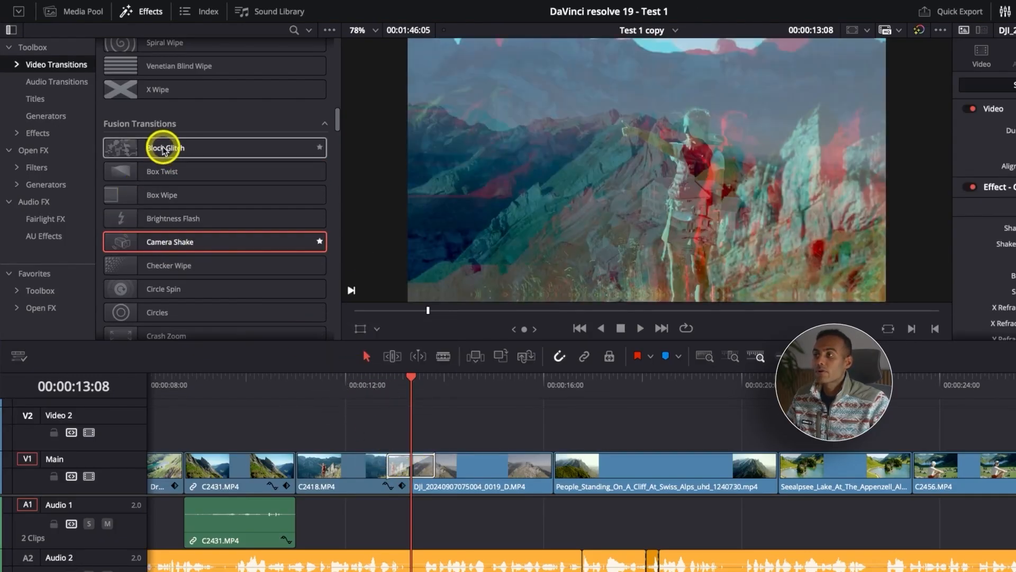
Try to preview the Detail Dissolve transition, dismissing the Studio limitation and unknown tool messages without buying.
{"action": "scroll", "coordinate": [177, 211], "scroll_direction": "down", "scroll_amount": 4}
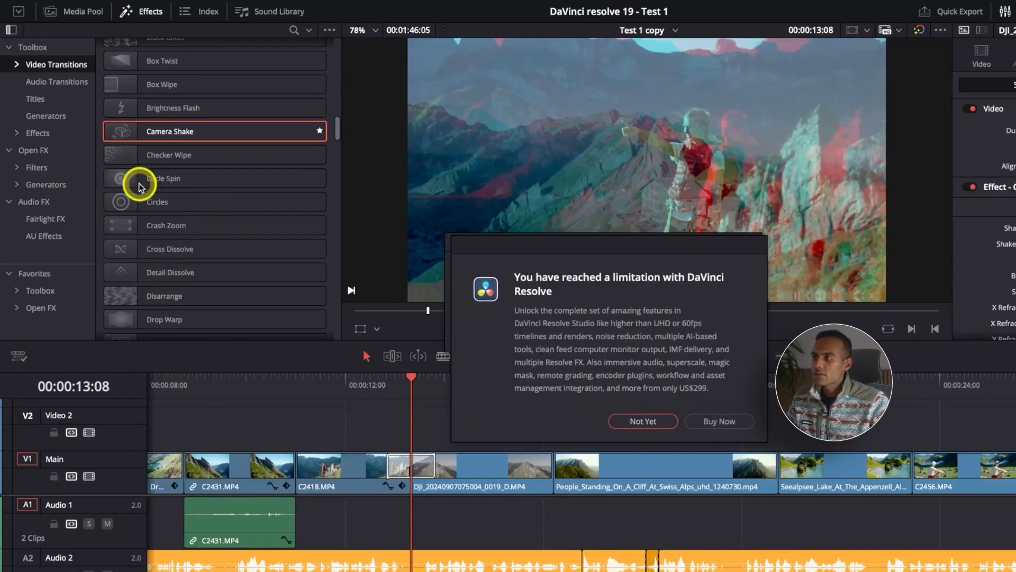
{"action": "left_click", "coordinate": [648, 422]}
{"action": "left_click", "coordinate": [724, 334]}
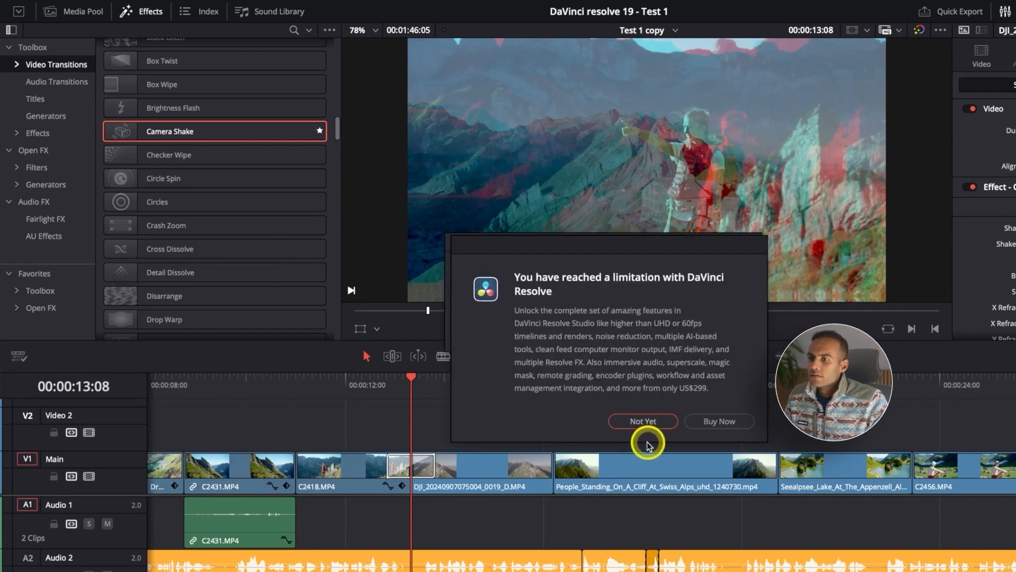
{"action": "left_click", "coordinate": [647, 422]}
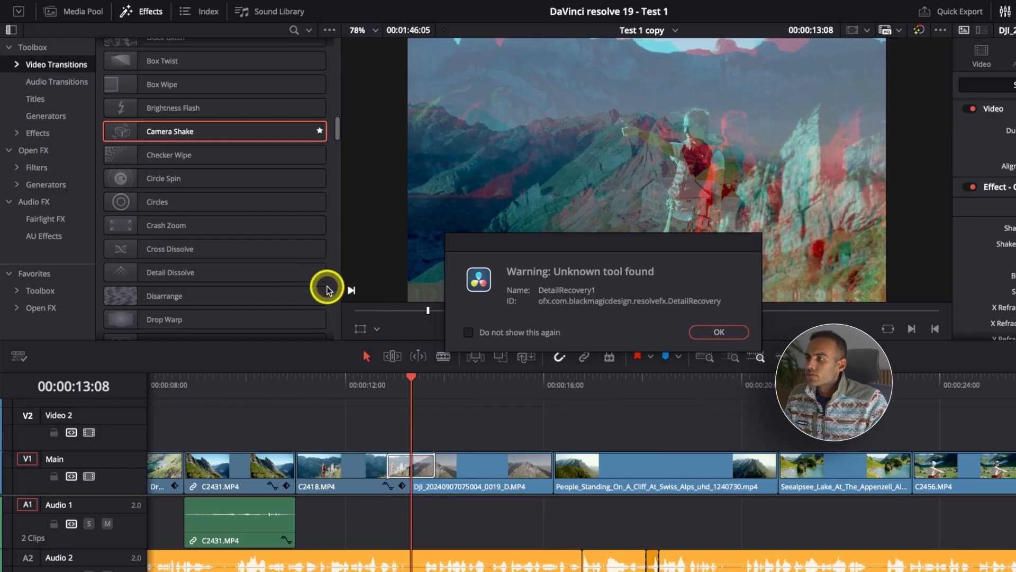
{"action": "left_click", "coordinate": [750, 333]}
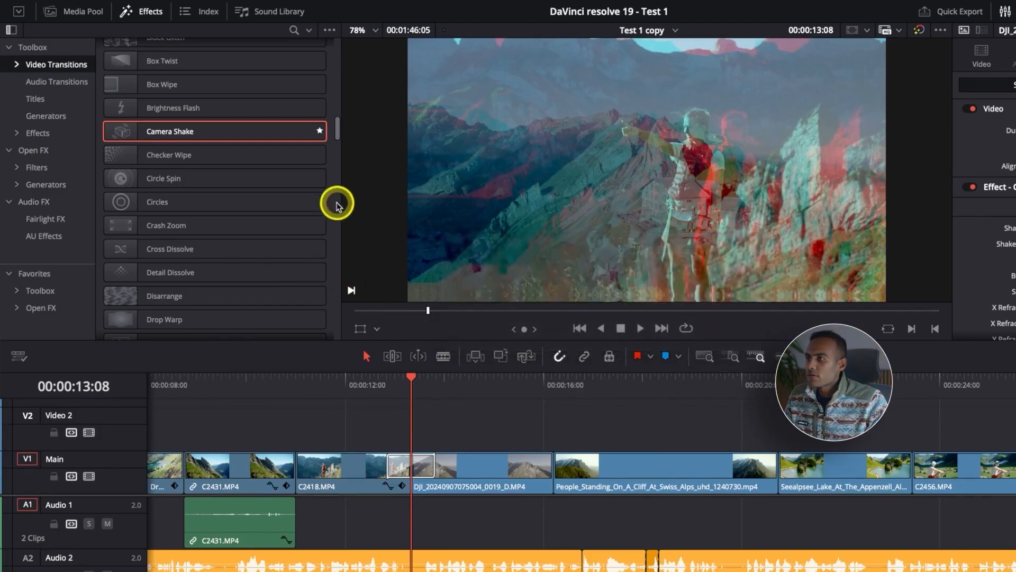
Replace the transition between C2418.MP4 and the DJI clip with Burn Away and view it at 00:00:13:01.
{"action": "scroll", "coordinate": [329, 218], "scroll_direction": "down", "scroll_amount": 10}
{"action": "scroll", "coordinate": [329, 219], "scroll_direction": "down", "scroll_amount": 10}
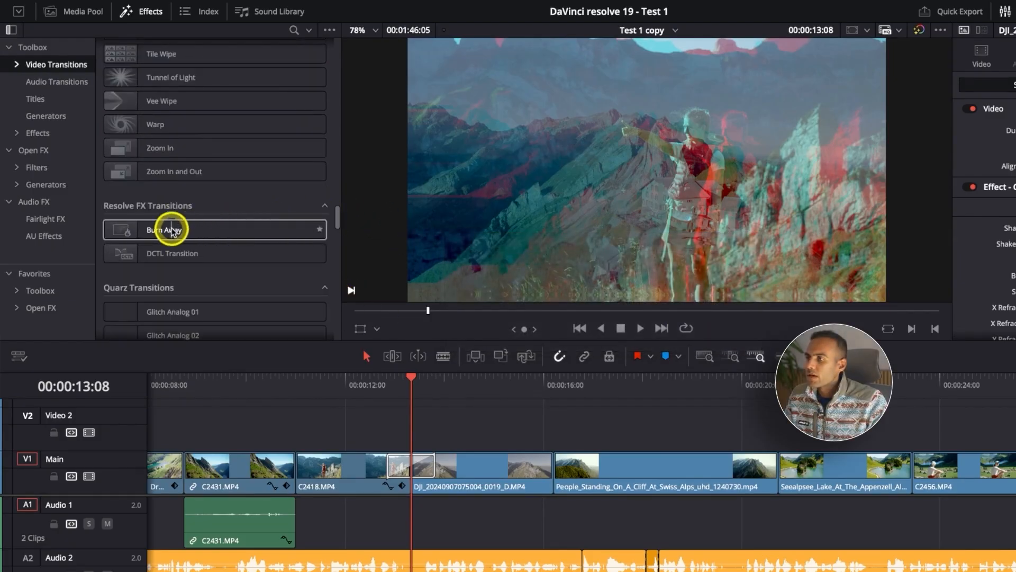
{"action": "mouse_move", "coordinate": [204, 230]}
{"action": "left_mouse_down"}
{"action": "mouse_move", "coordinate": [411, 398]}
{"action": "mouse_move", "coordinate": [407, 479]}
{"action": "mouse_move", "coordinate": [407, 458]}
{"action": "left_mouse_up"}
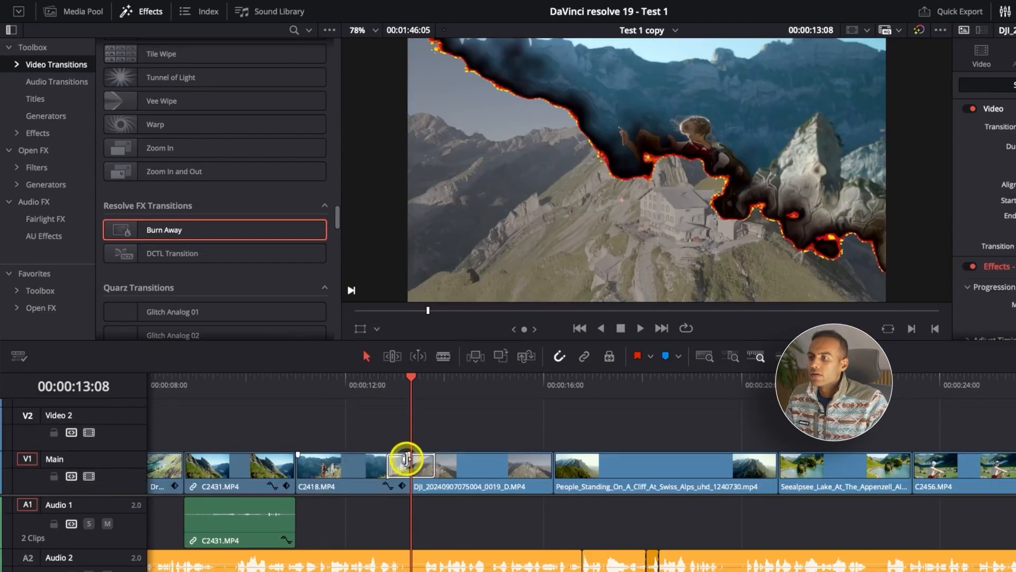
{"action": "left_click", "coordinate": [397, 387]}
Delete the Burn Away transition between C2418.MP4 and the DJI clip.
{"action": "key", "text": "super+equal"}
{"action": "key", "text": "super+equal"}
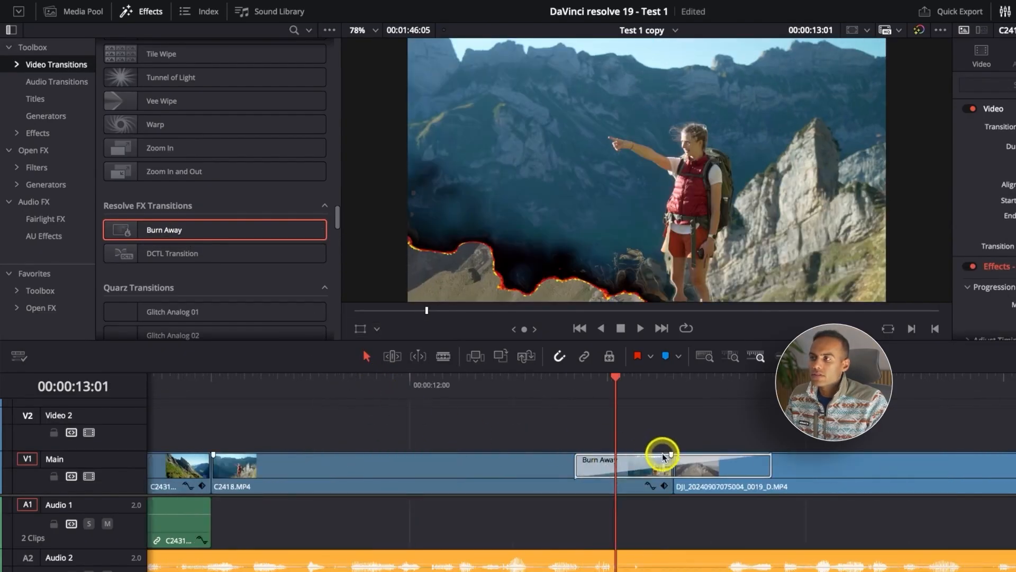
{"action": "left_click", "coordinate": [619, 470]}
{"action": "key", "text": "BackSpace"}
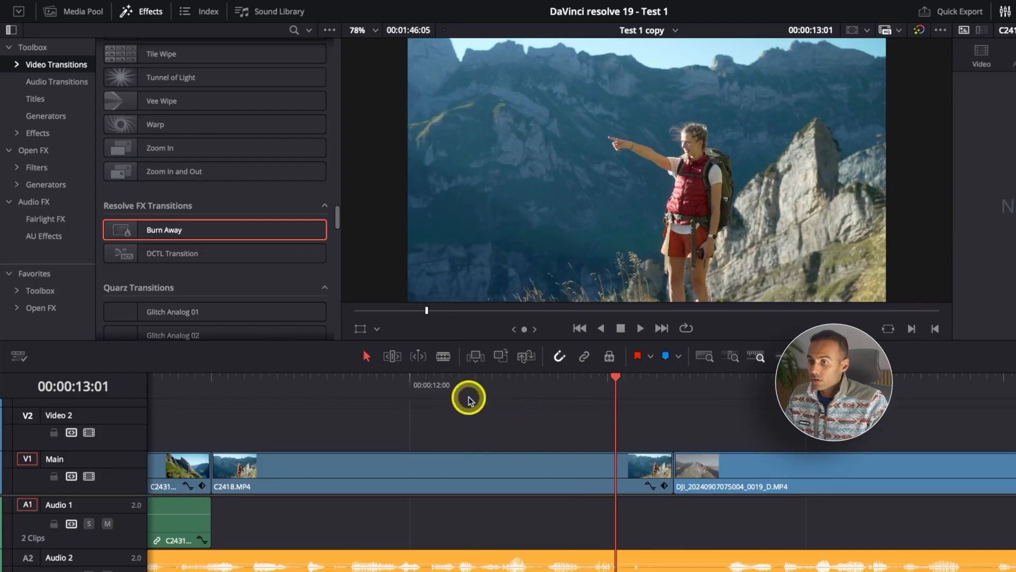
Apply Camera Shake to the cut between C2418.MP4 and the DJI clip, play it back, and return the playhead to 00:00:13:08.
{"action": "key", "text": "super+minus"}
{"action": "key", "text": "super+minus"}
{"action": "scroll", "coordinate": [216, 274], "scroll_direction": "up", "scroll_amount": 15}
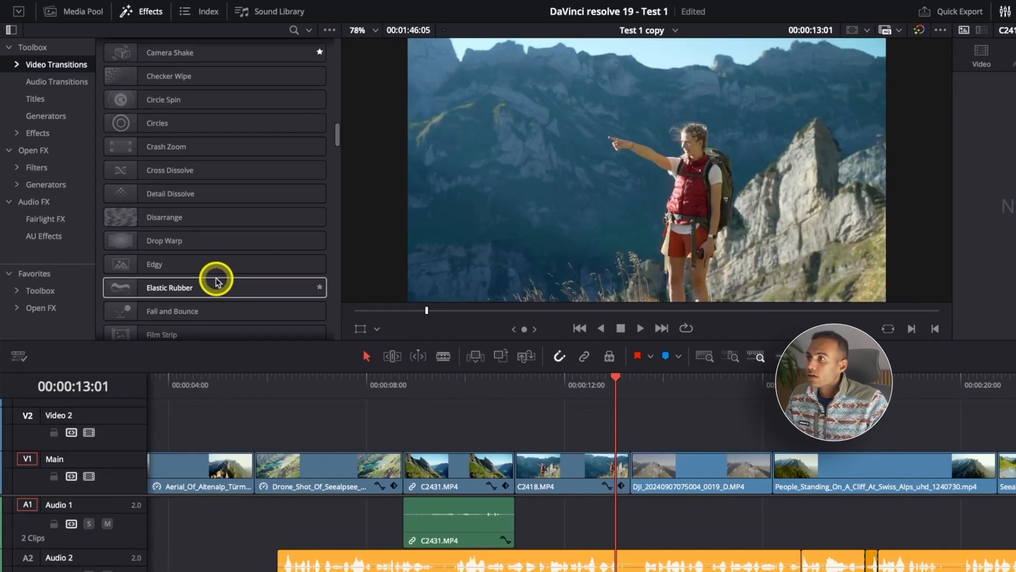
{"action": "scroll", "coordinate": [207, 273], "scroll_direction": "down", "scroll_amount": 6}
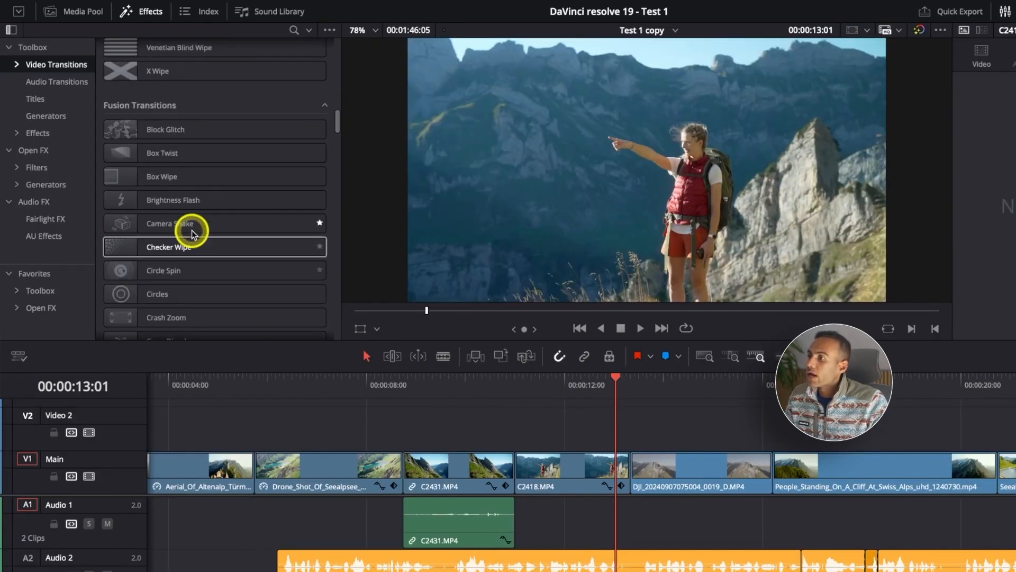
{"action": "left_click", "coordinate": [166, 228]}
{"action": "left_click_drag", "start_coordinate": [166, 227], "coordinate": [637, 466]}
{"action": "key", "text": "space"}
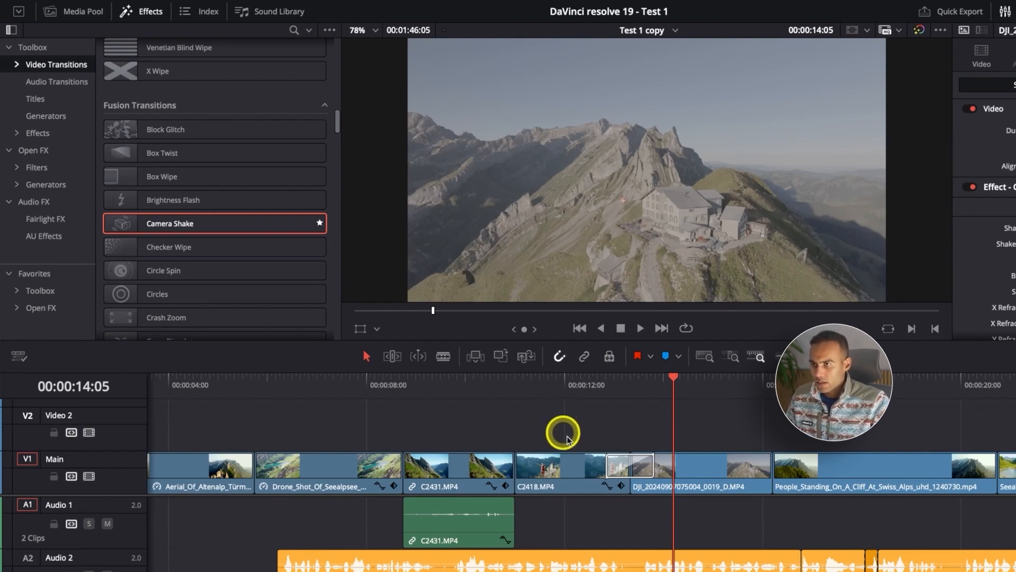
{"action": "left_click_drag", "start_coordinate": [608, 396], "coordinate": [630, 396]}
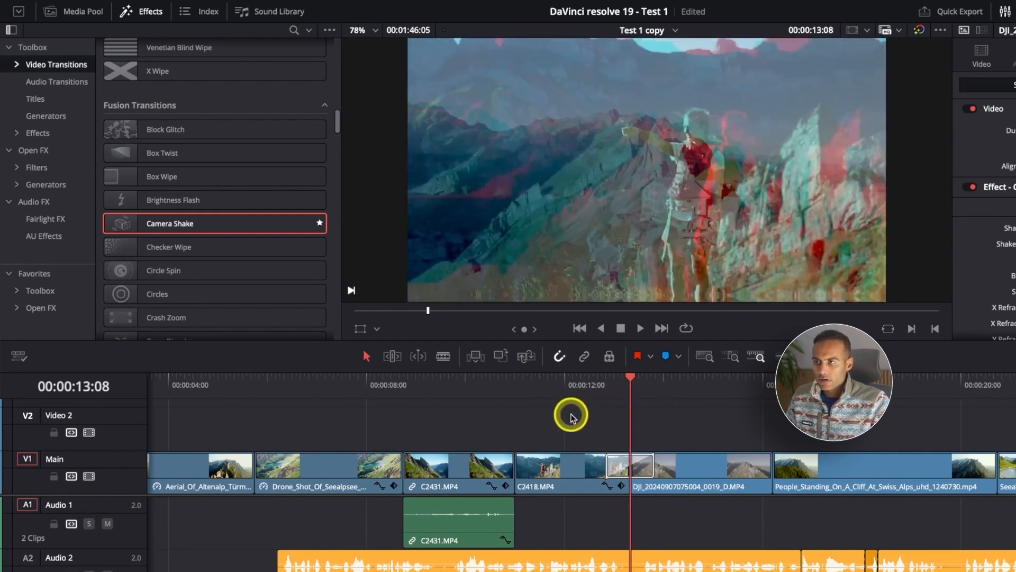
Combine C2418.MP4, the DJI clip and their Camera Shake transition into a new compound clip named "test 1".
{"action": "left_click_drag", "start_coordinate": [532, 419], "coordinate": [711, 485]}
{"action": "right_click", "coordinate": [703, 473]}
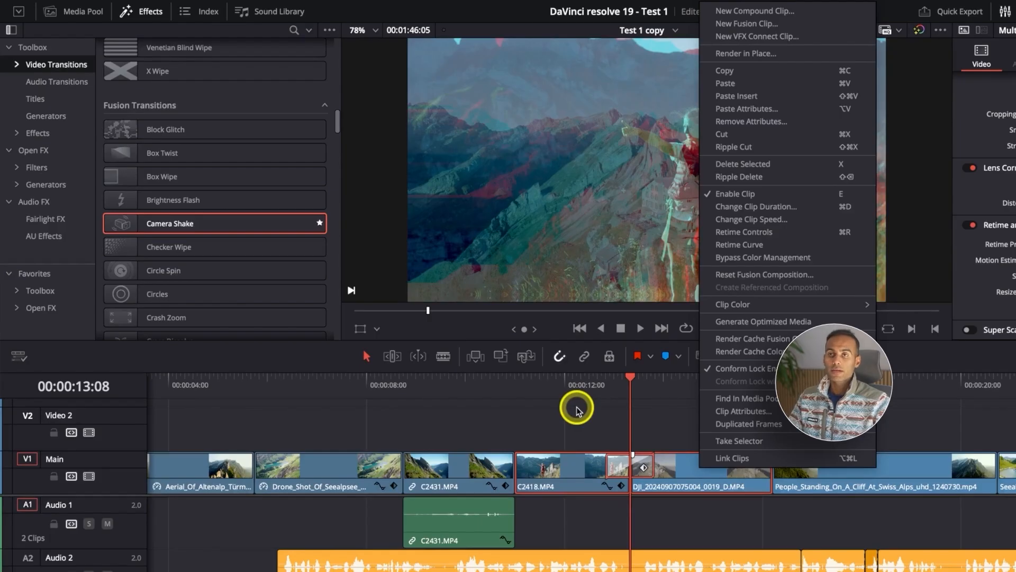
{"action": "left_click", "coordinate": [751, 10]}
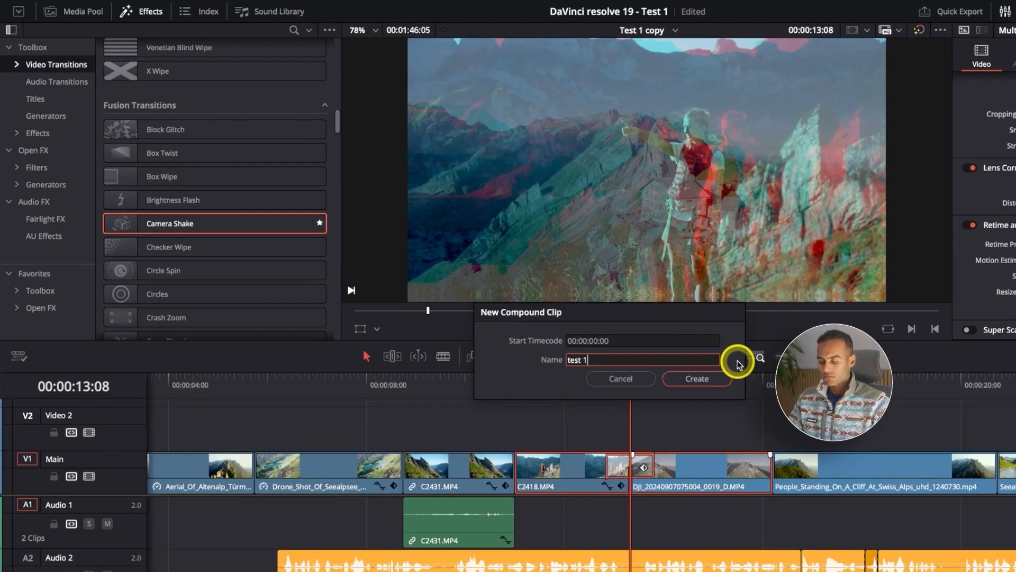
{"action": "type", "text": "test 1"}
{"action": "key", "text": "Return"}
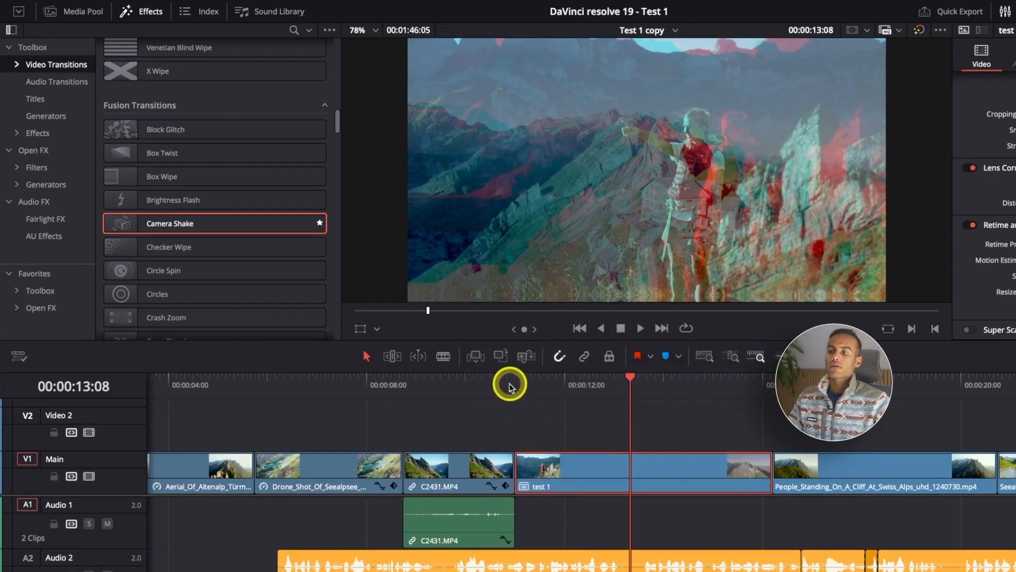
Inspect the test 1 compound clip at 00:00:11:16, 00:00:14:23 and inside its Camera Shake transition at 00:00:13:11.
{"action": "left_click", "coordinate": [548, 397]}
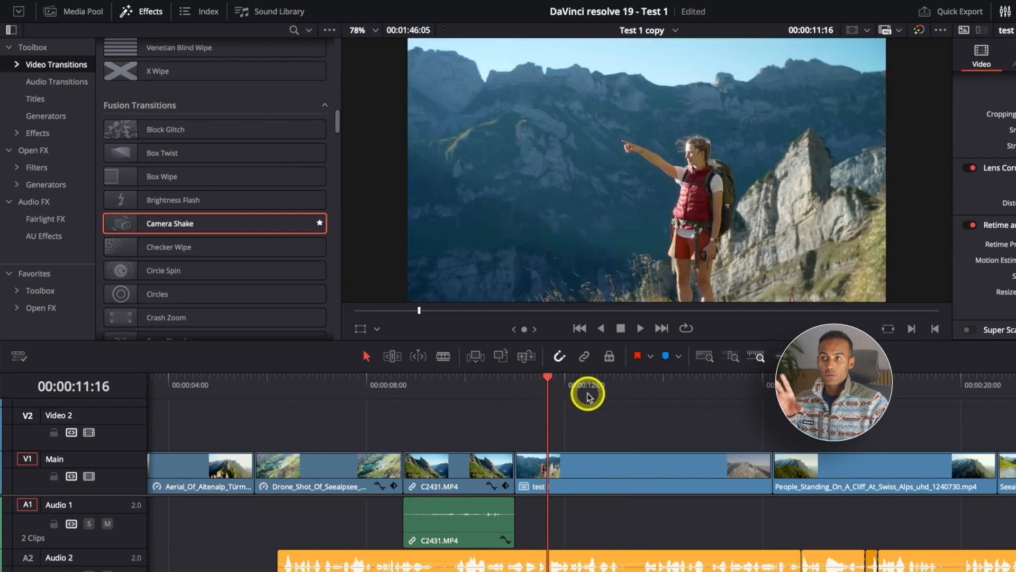
{"action": "left_click", "coordinate": [710, 381]}
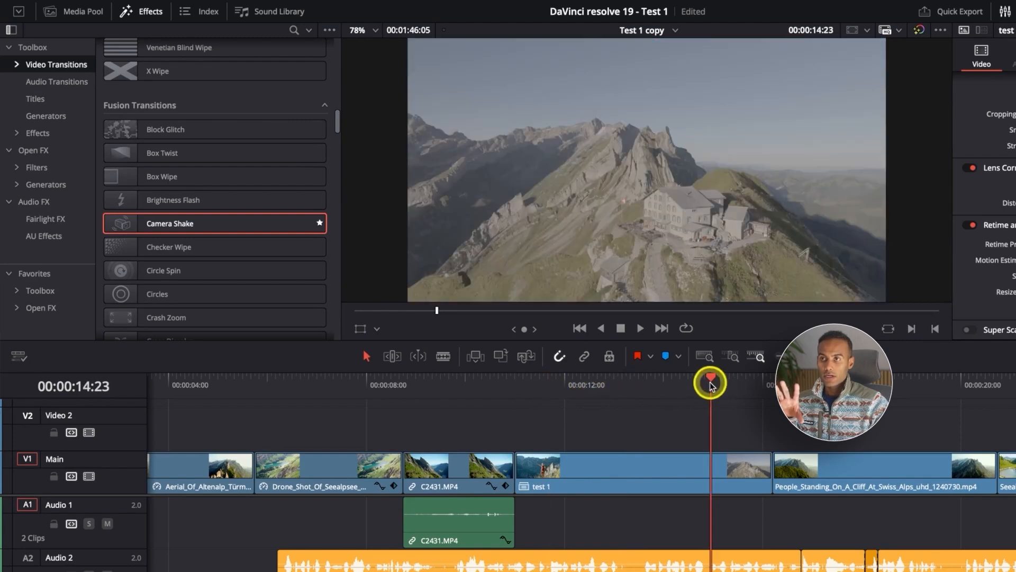
{"action": "left_click", "coordinate": [588, 465]}
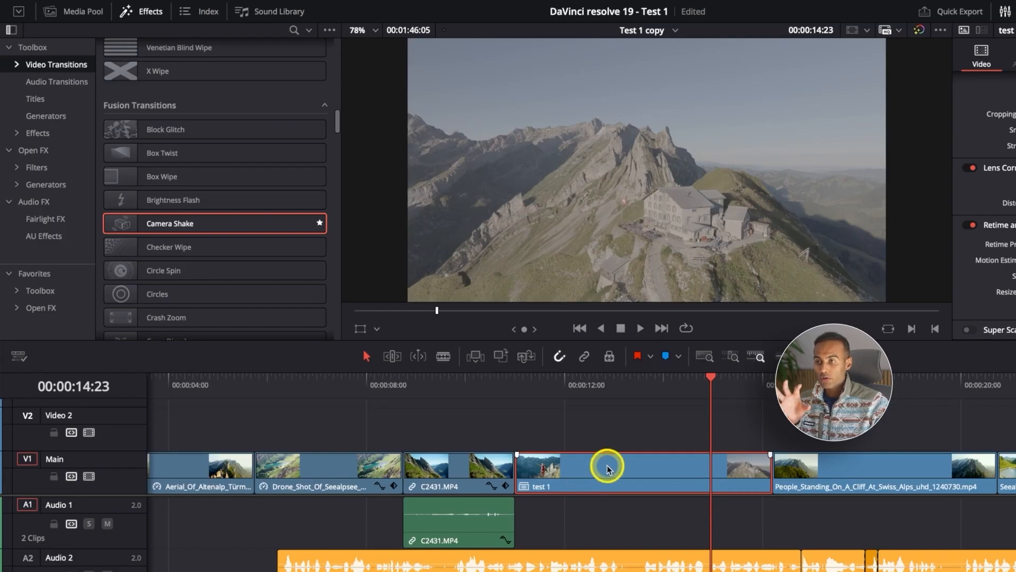
{"action": "left_click", "coordinate": [637, 391]}
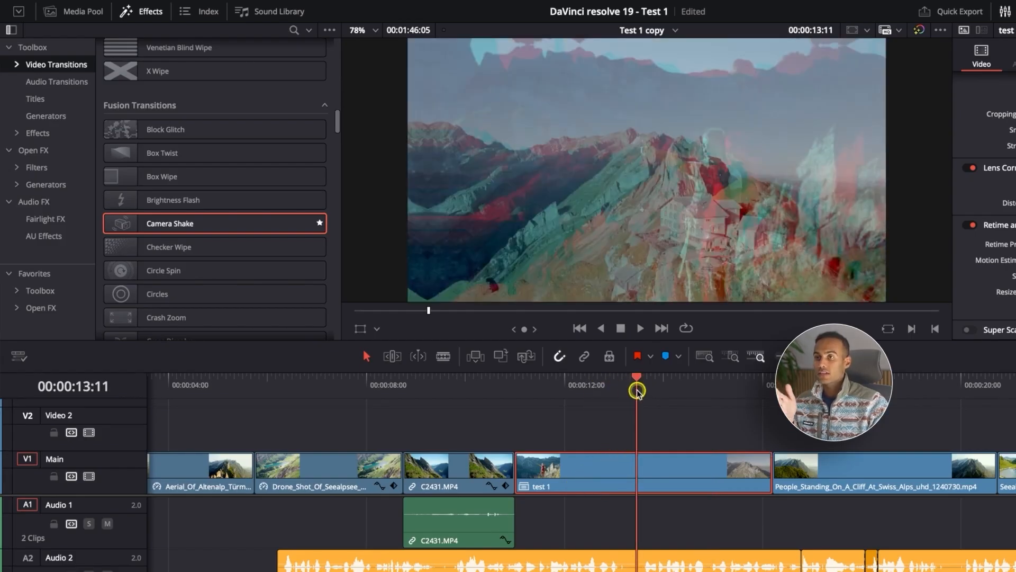
{"action": "left_click_drag", "start_coordinate": [637, 391], "coordinate": [637, 388]}
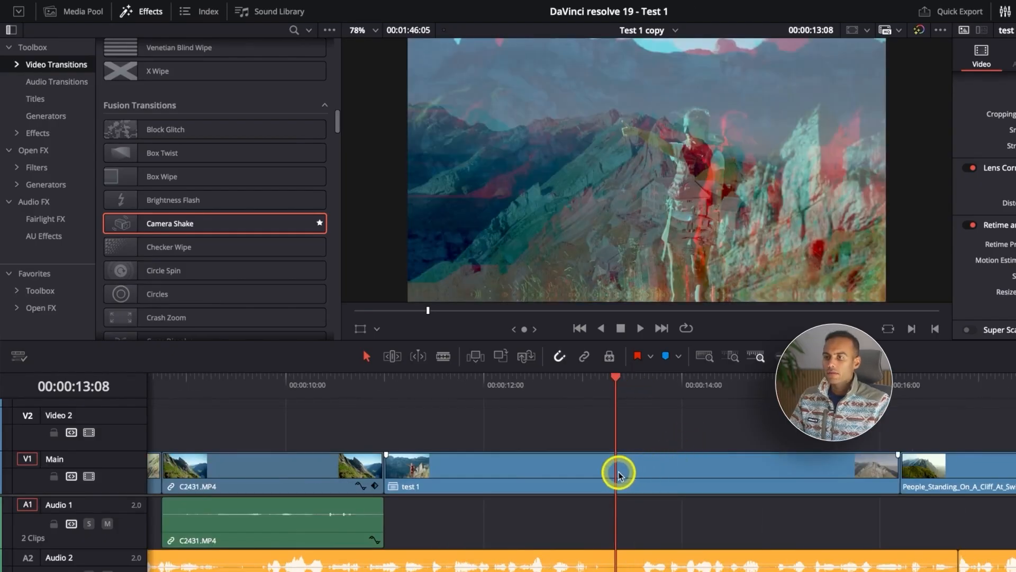
Split the test 1 compound clip at 00:00:13:08 and scrub from 00:00:12:20 back to the new cut.
{"action": "key", "text": "b"}
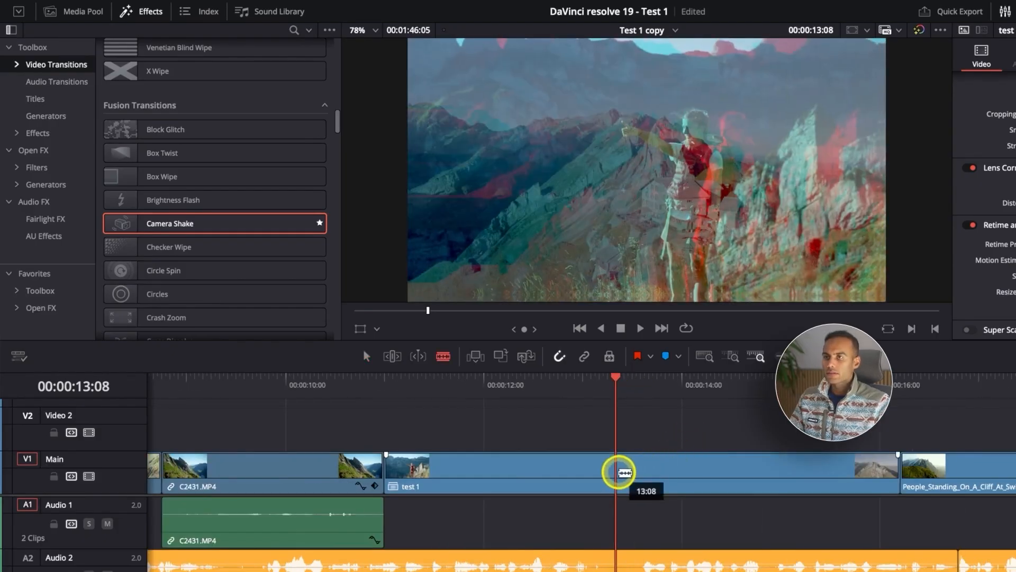
{"action": "left_click", "coordinate": [625, 473]}
{"action": "key", "text": "a"}
{"action": "left_click", "coordinate": [566, 388]}
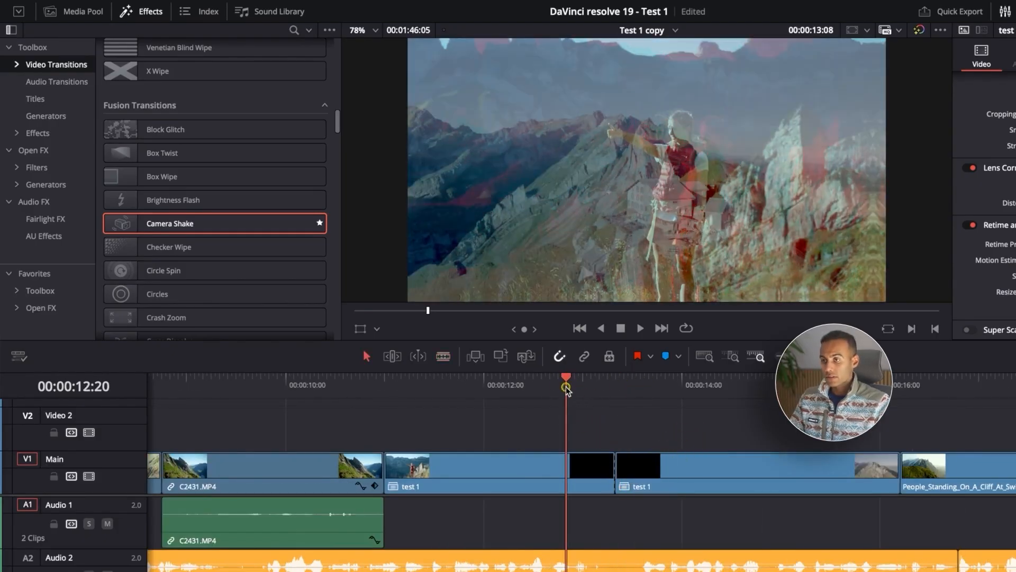
{"action": "left_click_drag", "start_coordinate": [566, 389], "coordinate": [621, 397]}
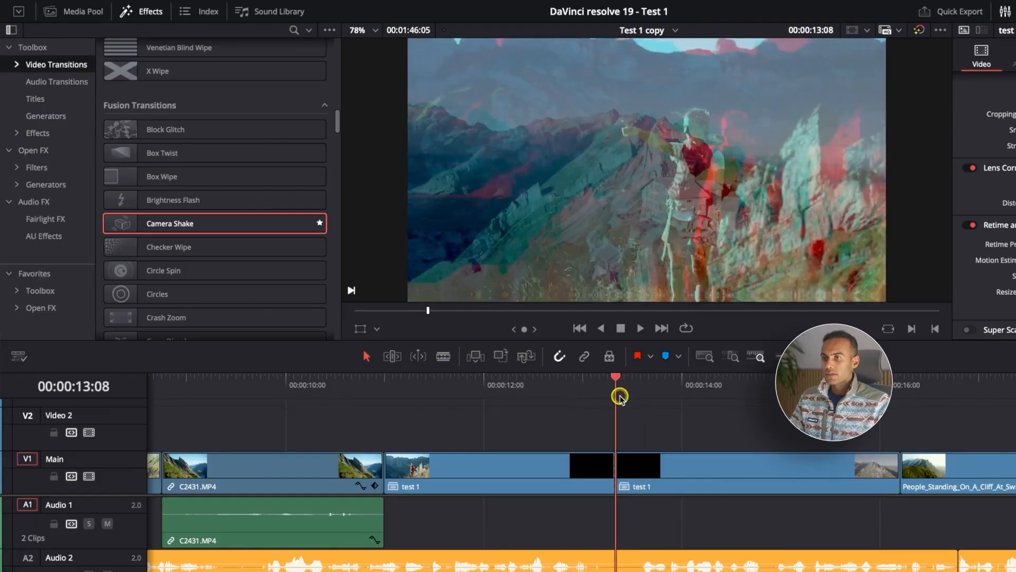
Apply the Burn Away transition to the cut between the two test 1 pieces and preview it from 00:00:11:17.
{"action": "scroll", "coordinate": [170, 245], "scroll_direction": "down", "scroll_amount": 15}
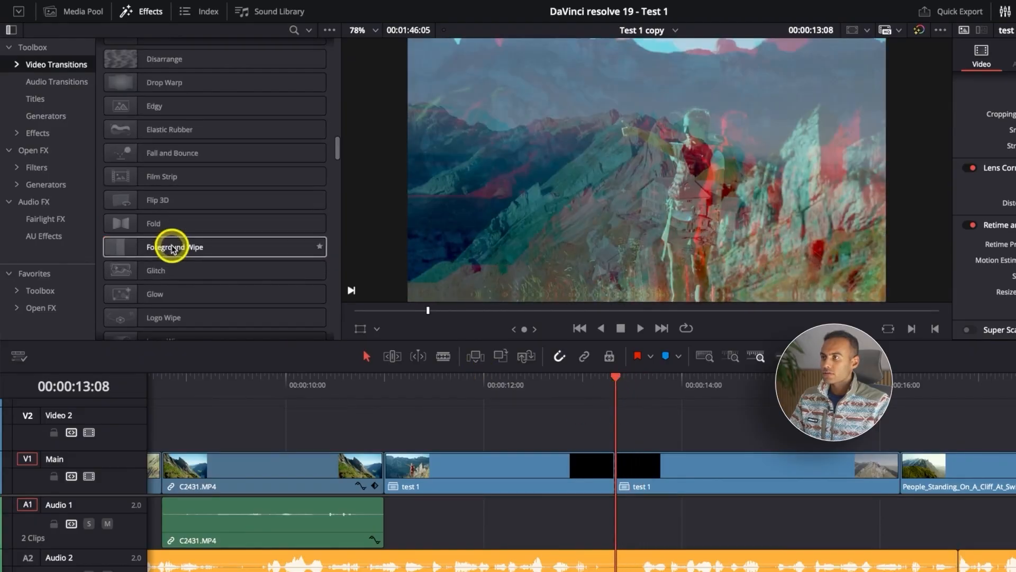
{"action": "scroll", "coordinate": [130, 288], "scroll_direction": "up", "scroll_amount": 10}
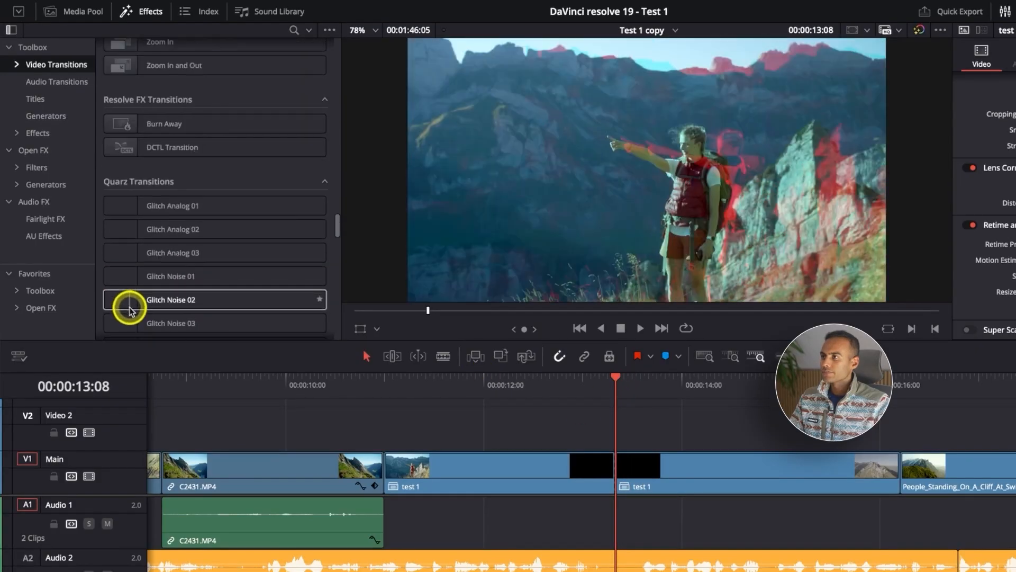
{"action": "mouse_move", "coordinate": [172, 133]}
{"action": "left_mouse_down"}
{"action": "mouse_move", "coordinate": [647, 472]}
{"action": "mouse_move", "coordinate": [626, 473]}
{"action": "left_mouse_up"}
{"action": "left_click", "coordinate": [454, 380]}
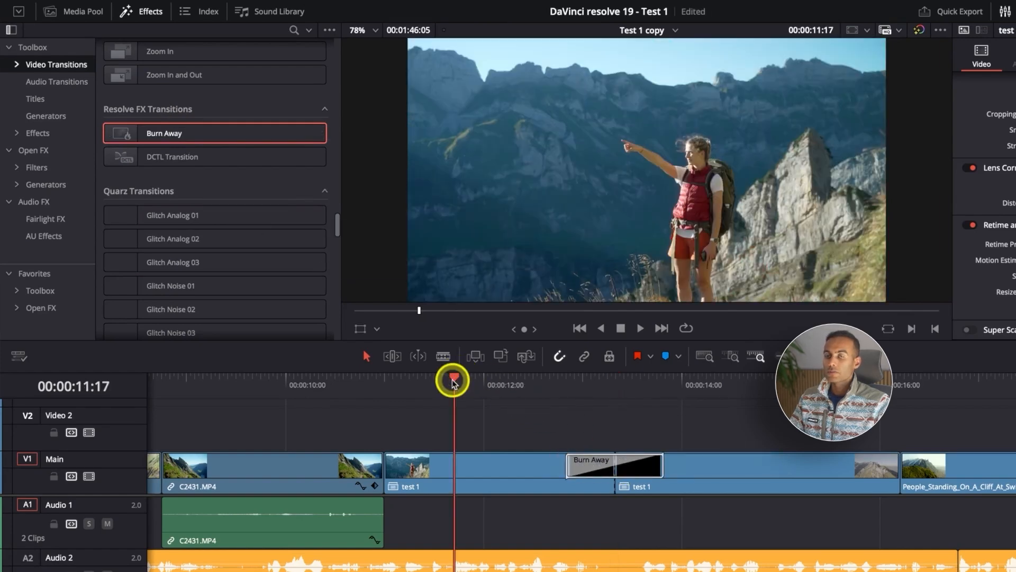
{"action": "key", "text": "space"}
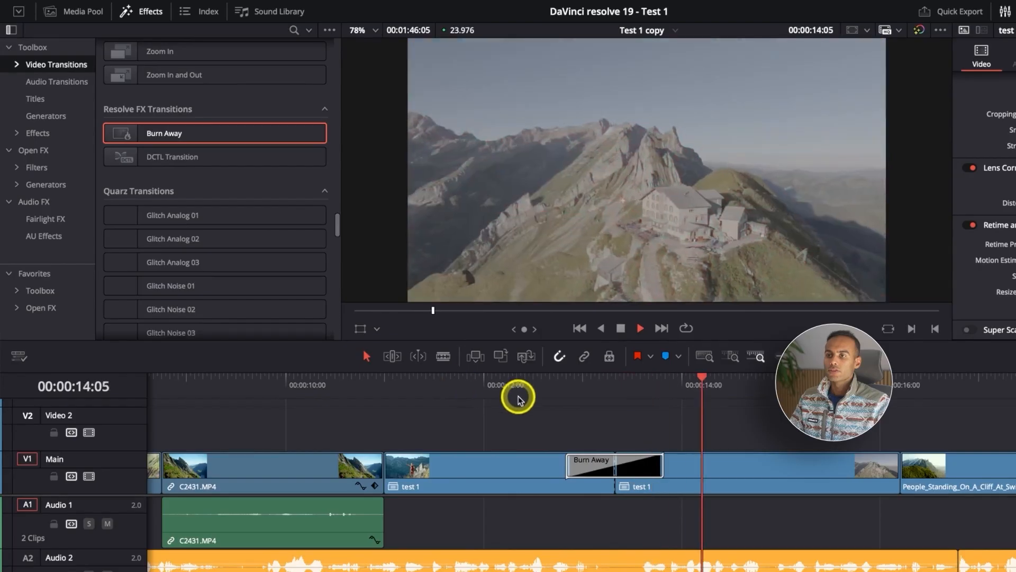
{"action": "key", "text": "space"}
Undo the Burn Away transition, the split and the test 1 compound clip.
{"action": "key", "text": "super+minus"}
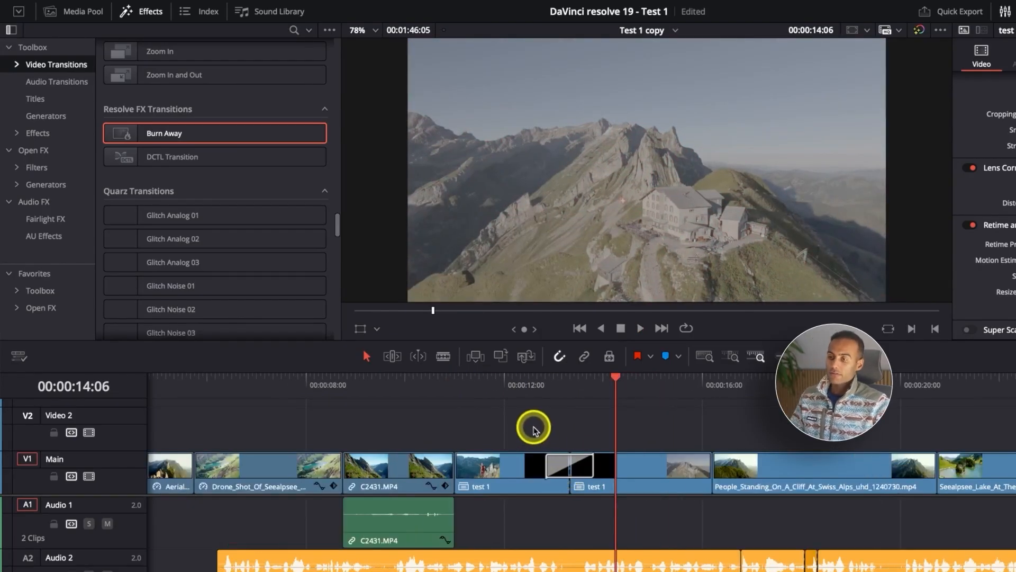
{"action": "key", "text": "super+z"}
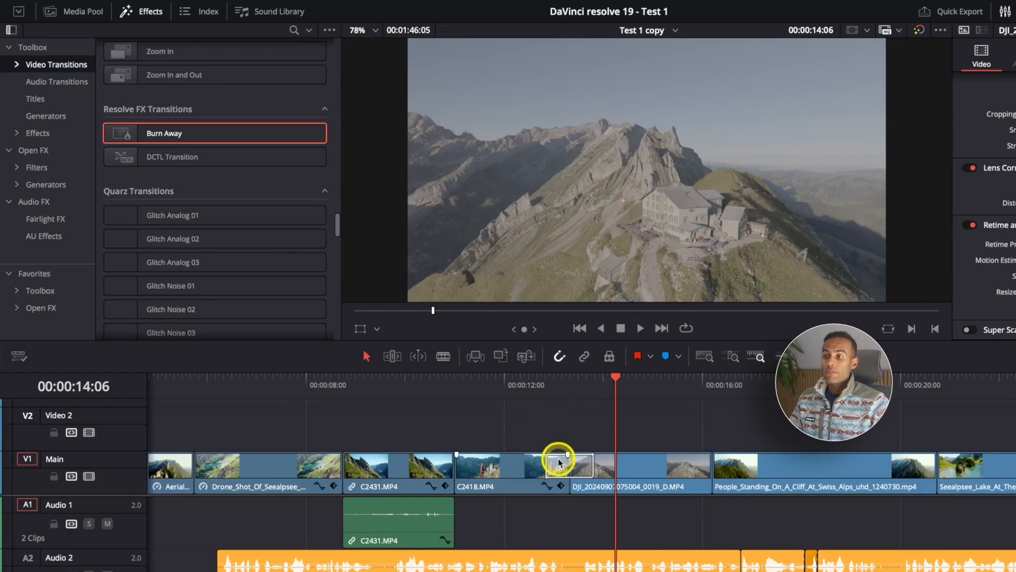
Try combining all the Main track clips into a compound clip named Compound Clip 1, and undo it.
{"action": "key", "text": "super+minus"}
{"action": "key", "text": "super+minus"}
{"action": "left_click_drag", "start_coordinate": [671, 431], "coordinate": [159, 481]}
{"action": "right_click", "coordinate": [159, 481]}
{"action": "left_click", "coordinate": [245, 16]}
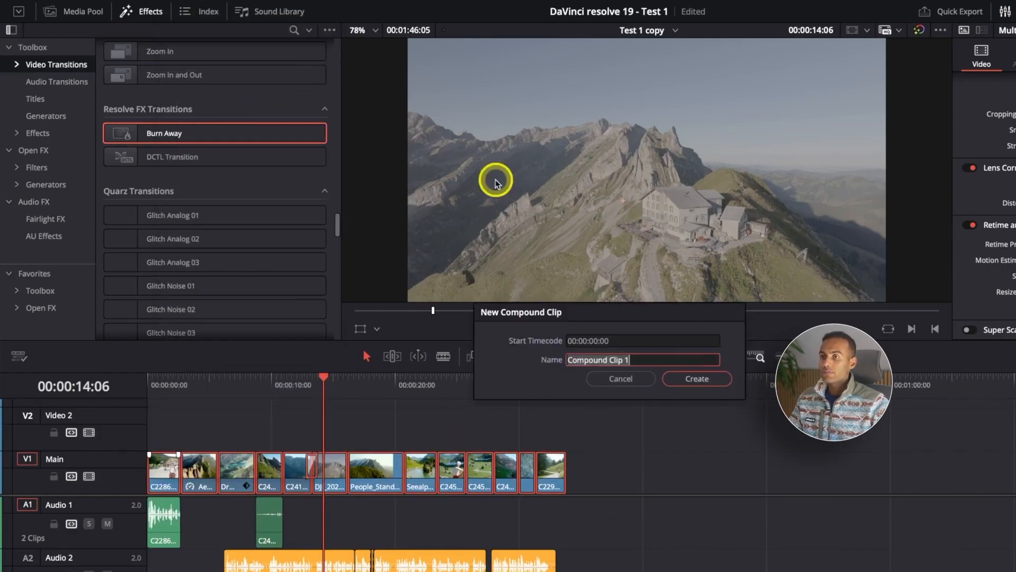
{"action": "left_click", "coordinate": [690, 392]}
{"action": "left_click", "coordinate": [437, 475]}
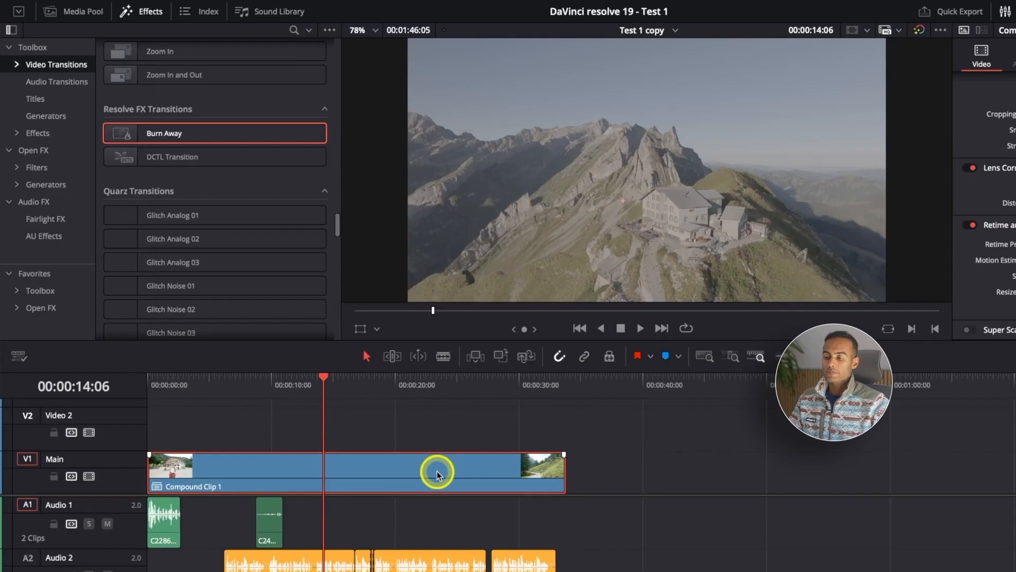
{"action": "key", "text": "super+z"}
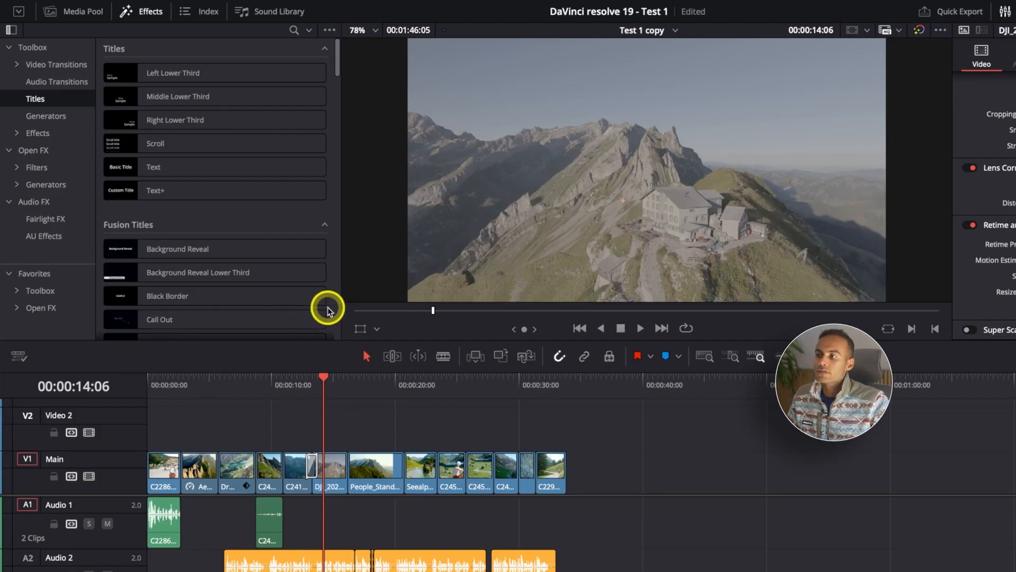
Browse and preview the available titles and place Digital Glitch on Video 2, starting above the C2431.MP4 clip.
{"action": "scroll", "coordinate": [338, 312], "scroll_direction": "down", "scroll_amount": 5}
{"action": "scroll", "coordinate": [338, 314], "scroll_direction": "up", "scroll_amount": 5}
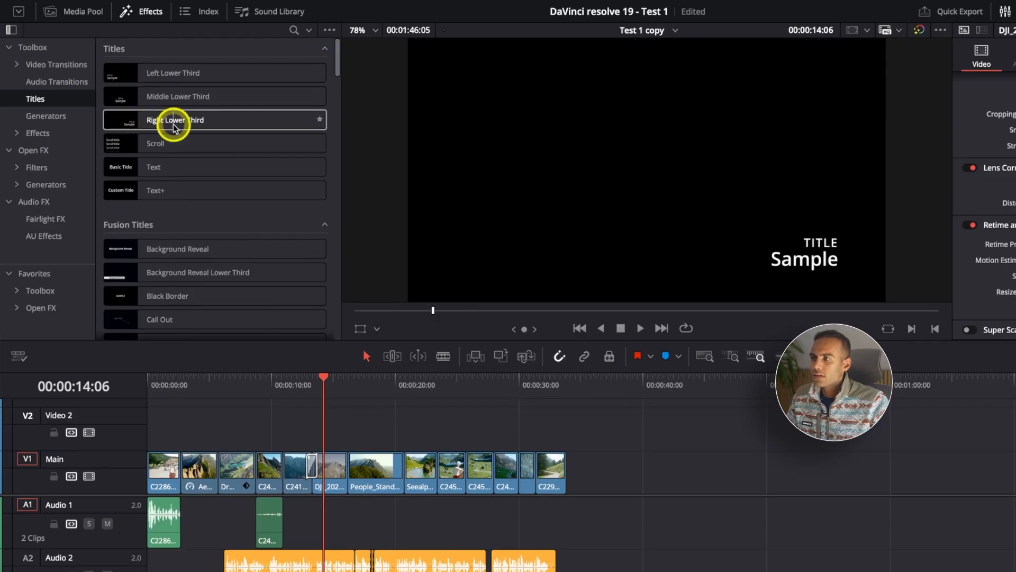
{"action": "scroll", "coordinate": [175, 130], "scroll_direction": "down", "scroll_amount": 1}
{"action": "scroll", "coordinate": [168, 130], "scroll_direction": "down", "scroll_amount": 5}
{"action": "scroll", "coordinate": [174, 129], "scroll_direction": "up", "scroll_amount": 5}
{"action": "scroll", "coordinate": [174, 130], "scroll_direction": "down", "scroll_amount": 1}
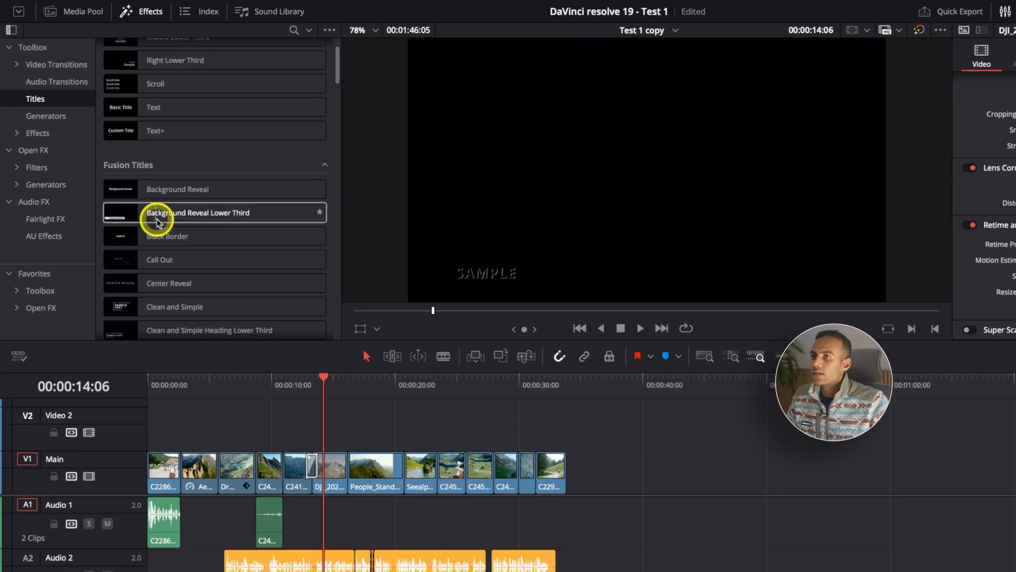
{"action": "scroll", "coordinate": [211, 263], "scroll_direction": "down", "scroll_amount": 5}
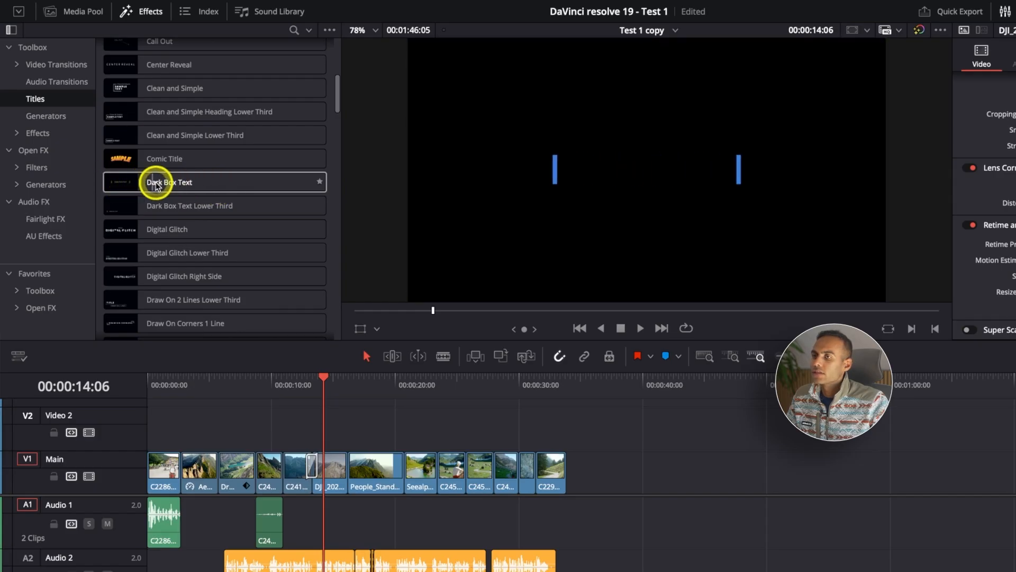
{"action": "scroll", "coordinate": [148, 204], "scroll_direction": "down", "scroll_amount": 1}
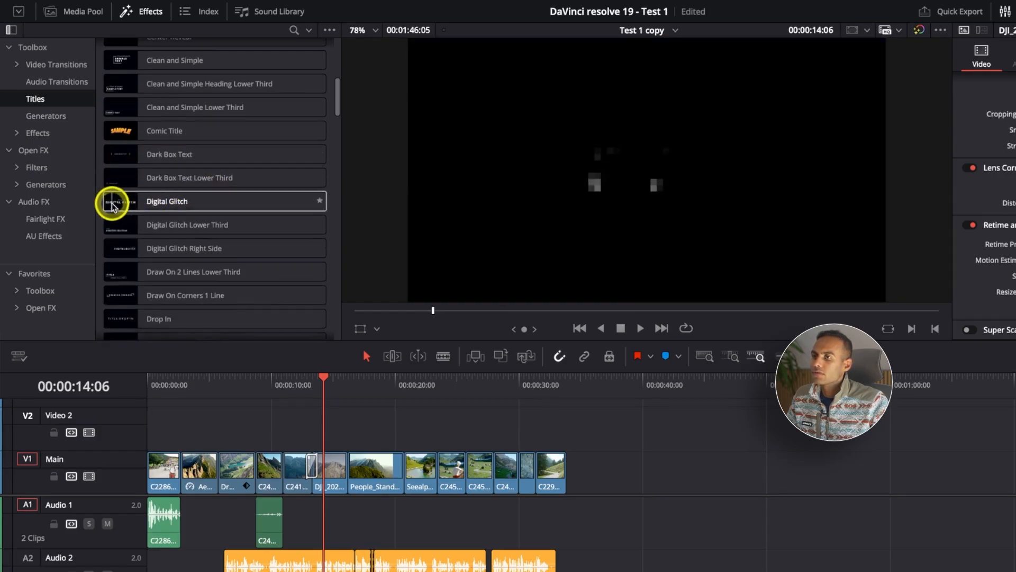
{"action": "left_click_drag", "start_coordinate": [201, 203], "coordinate": [258, 441]}
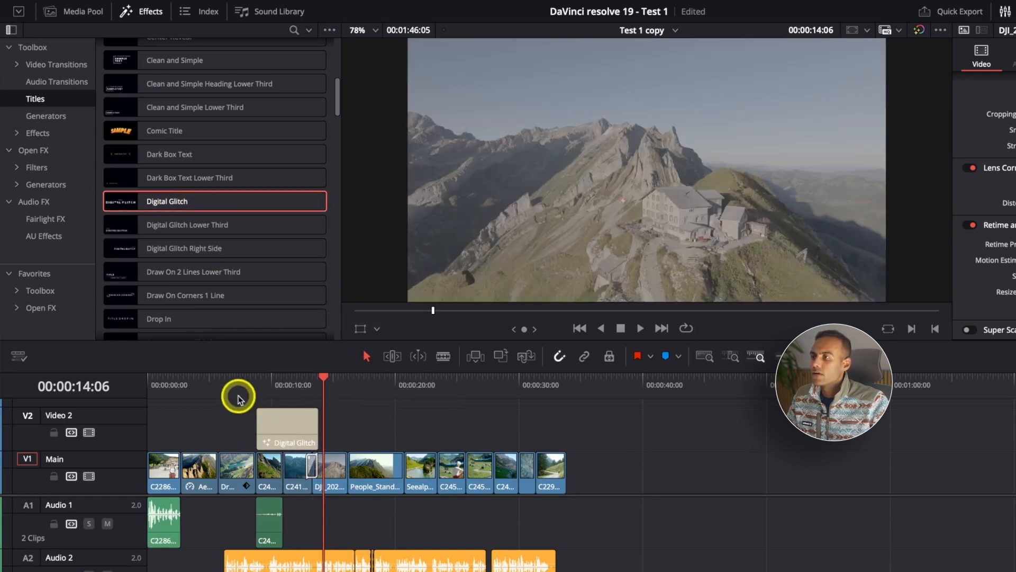
Preview further Fusion titles, including Fade On and Kinetic Modern Titles V4 01.
{"action": "scroll", "coordinate": [180, 230], "scroll_direction": "down", "scroll_amount": 1}
{"action": "scroll", "coordinate": [181, 232], "scroll_direction": "down", "scroll_amount": 5}
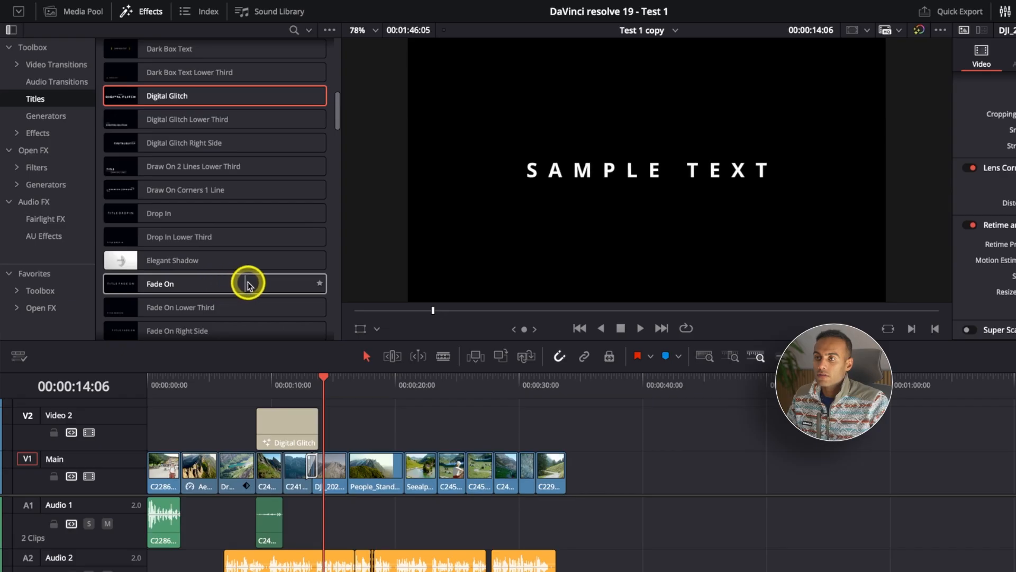
{"action": "scroll", "coordinate": [288, 284], "scroll_direction": "down", "scroll_amount": 5}
{"action": "scroll", "coordinate": [291, 283], "scroll_direction": "down", "scroll_amount": 15}
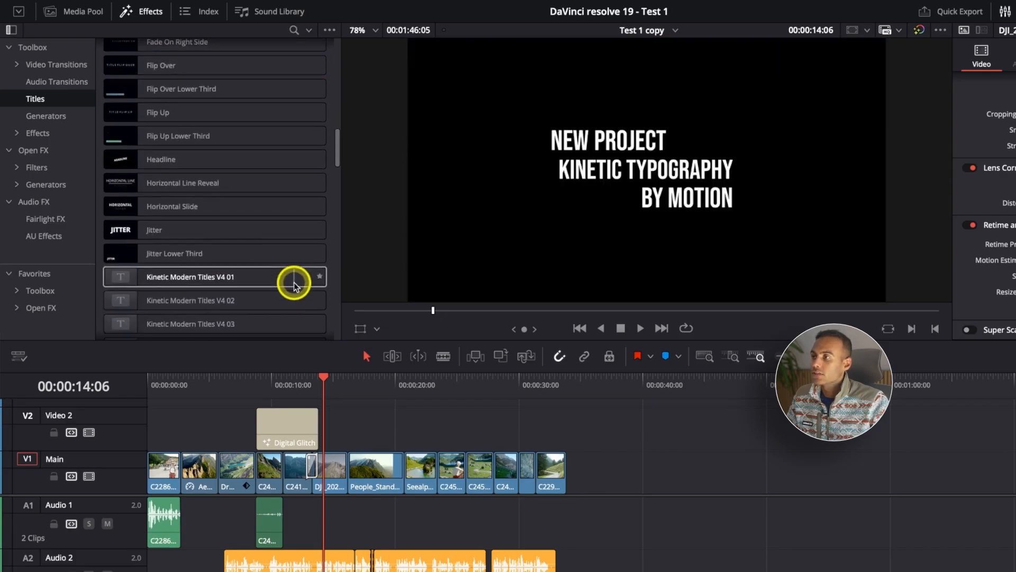
Play the Digital Glitch title from 00:00:08:20, replay it from its start, and select its clip on Video 2.
{"action": "left_click", "coordinate": [258, 379]}
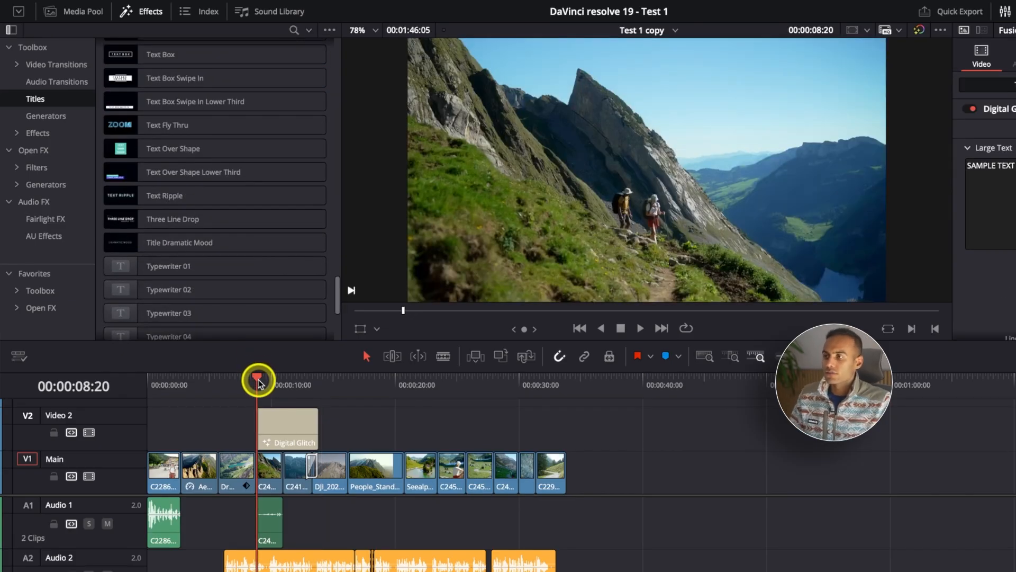
{"action": "key", "text": "space"}
{"action": "key", "text": "super+equal"}
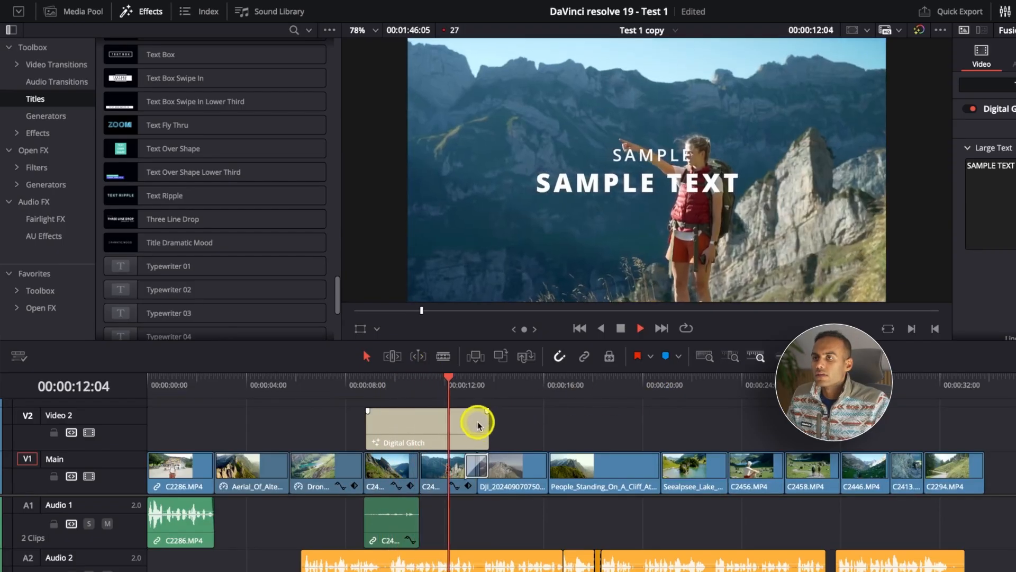
{"action": "left_click", "coordinate": [374, 387]}
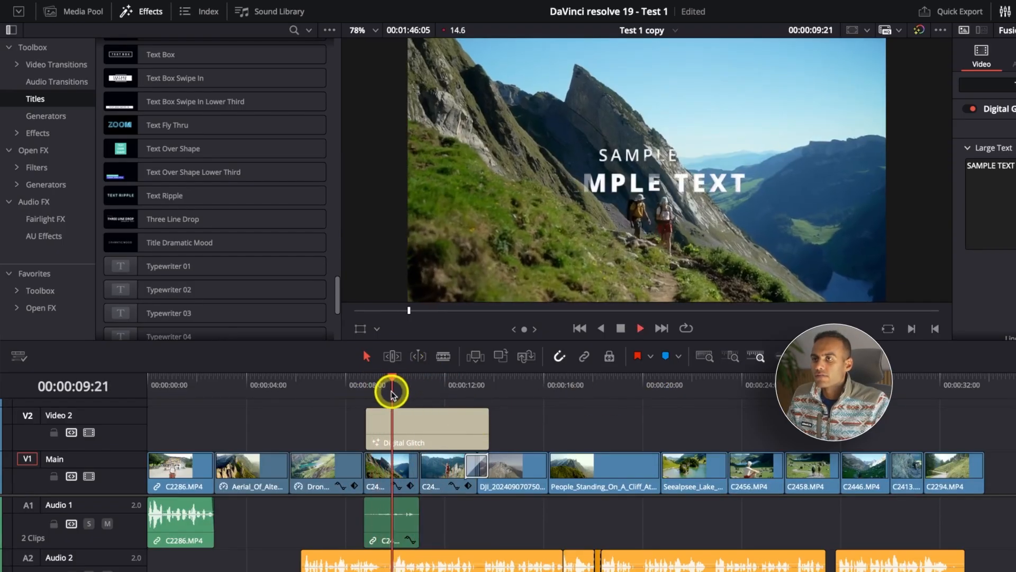
{"action": "key", "text": "space"}
{"action": "left_click", "coordinate": [429, 427]}
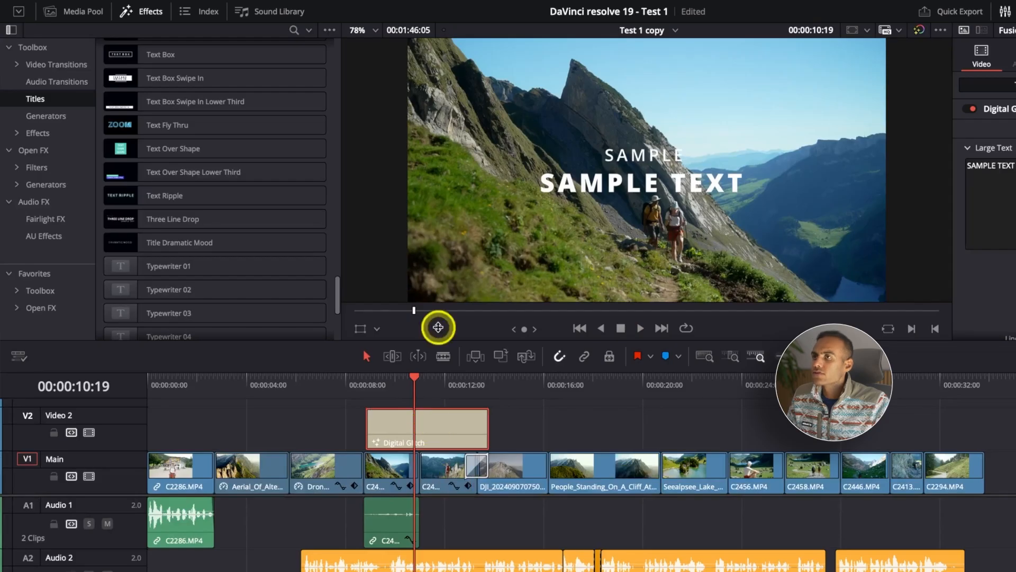
Set proxy handling to Prefer Proxies and change the timeline playback resolution.
{"action": "left_click", "coordinate": [899, 31]}
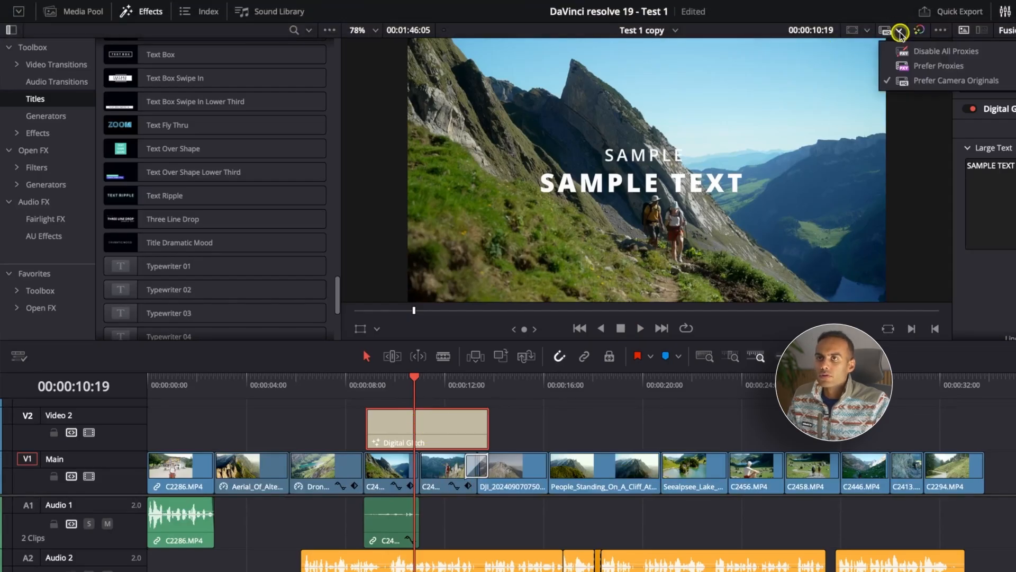
{"action": "left_click", "coordinate": [906, 61]}
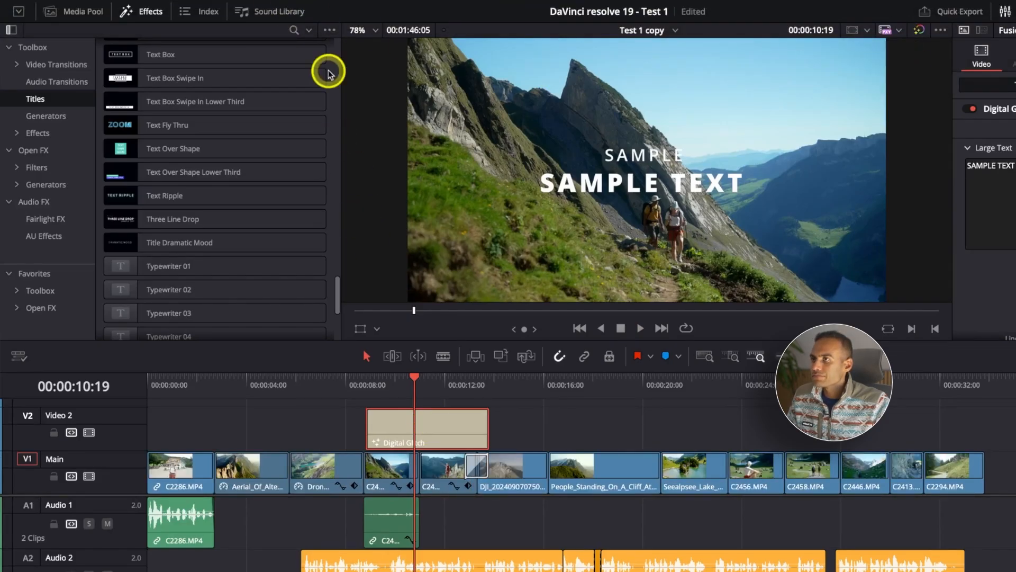
{"action": "mouse_move", "coordinate": [318, 4]}
{"action": "left_click", "coordinate": [364, 11]}
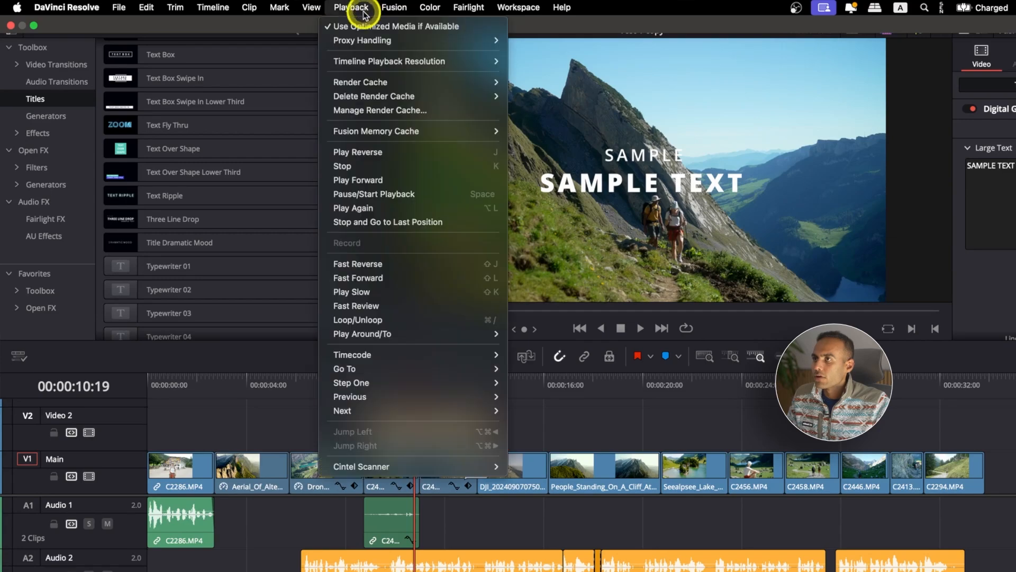
{"action": "left_click", "coordinate": [519, 74]}
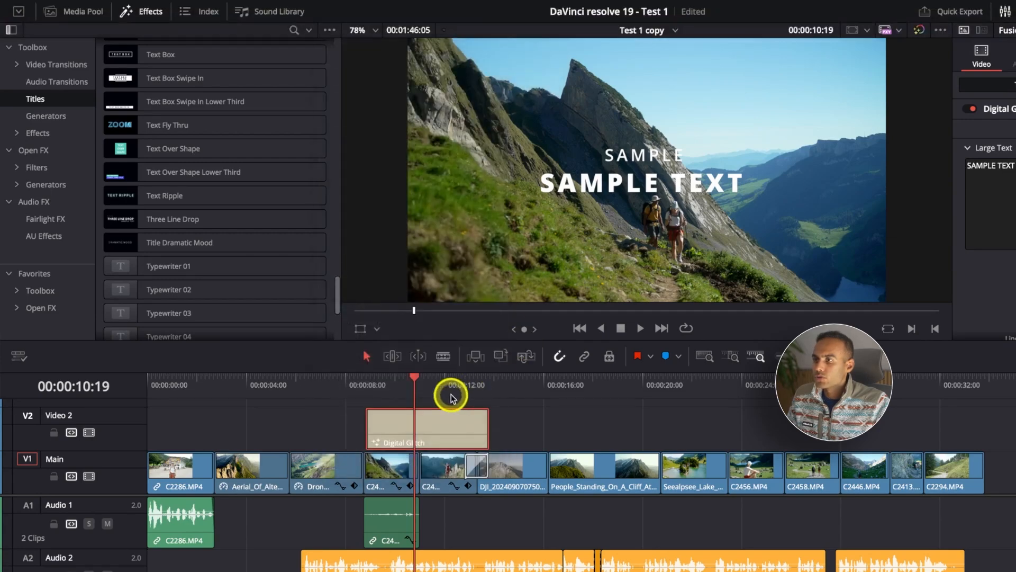
Preview the Digital Glitch title from 00:00:06:23 and again from 00:00:09:09, and park the playhead at 00:00:10:06.
{"action": "left_click", "coordinate": [320, 383]}
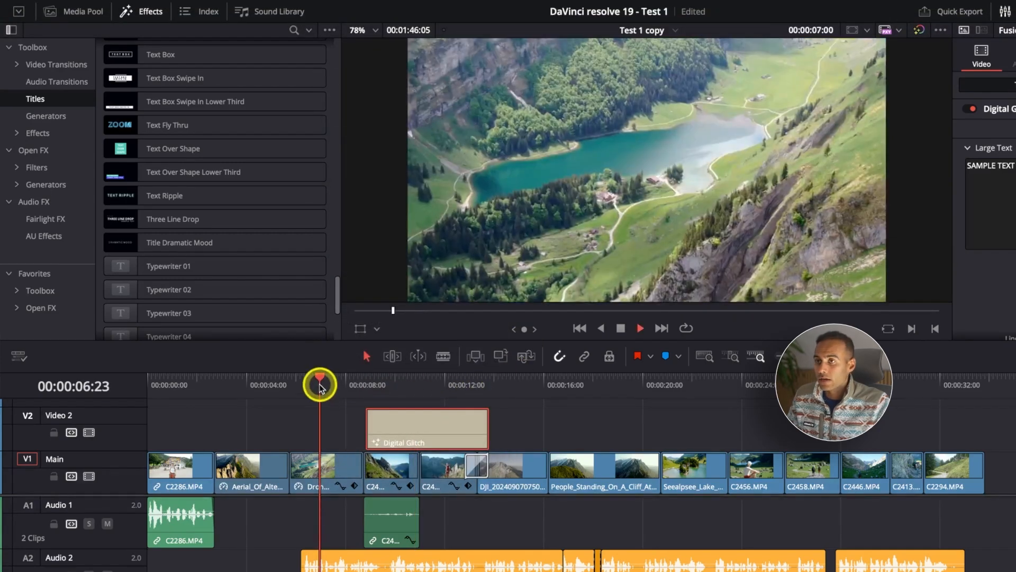
{"action": "key", "text": "space"}
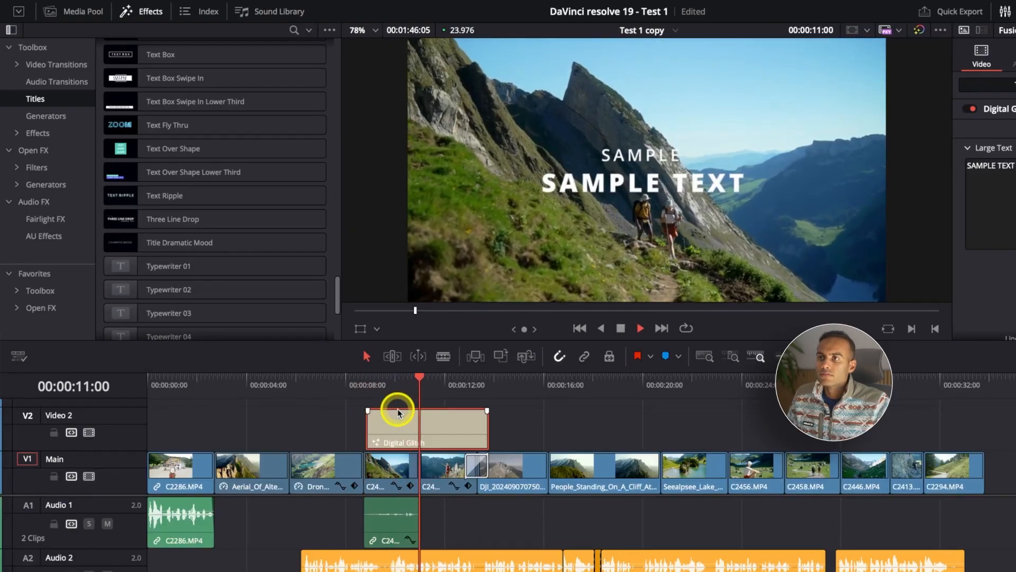
{"action": "key", "text": "space"}
{"action": "left_click", "coordinate": [379, 395]}
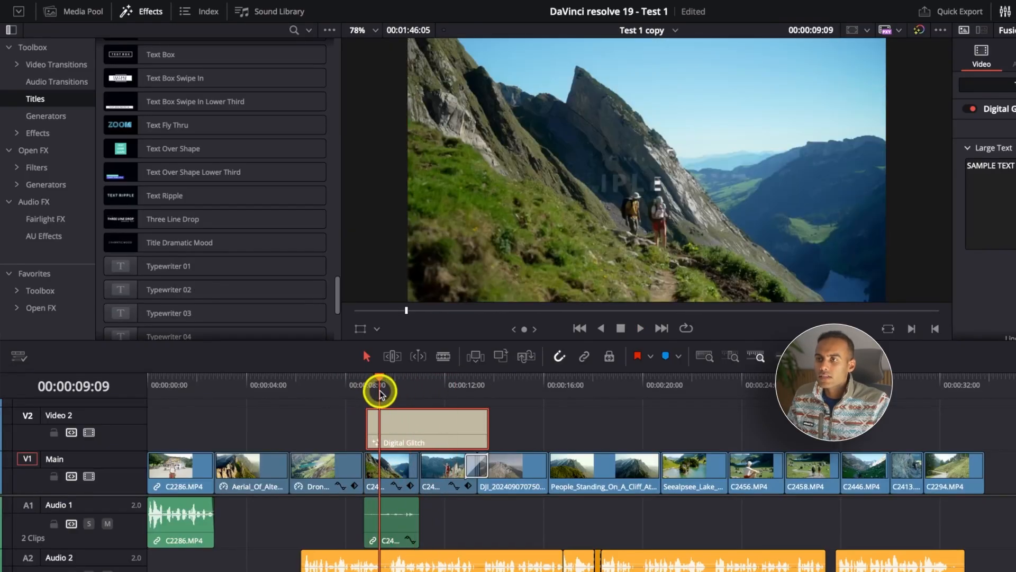
{"action": "key", "text": "space"}
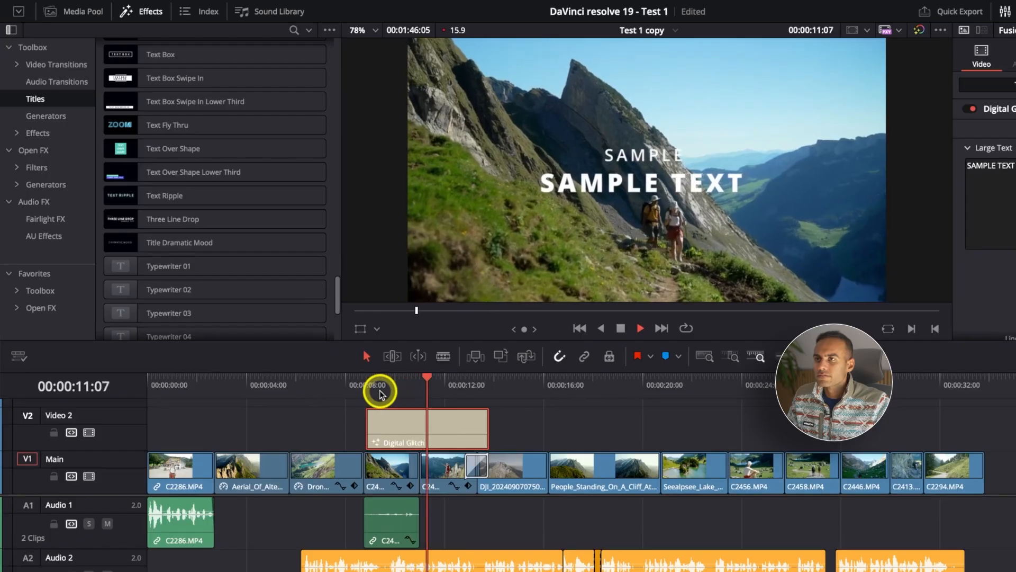
{"action": "key", "text": "space"}
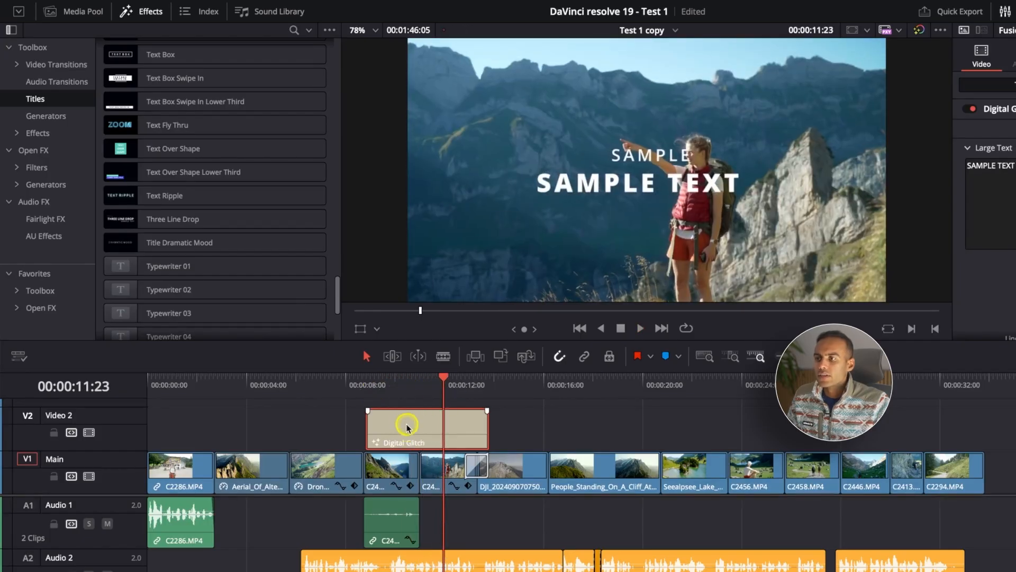
{"action": "left_click", "coordinate": [405, 386]}
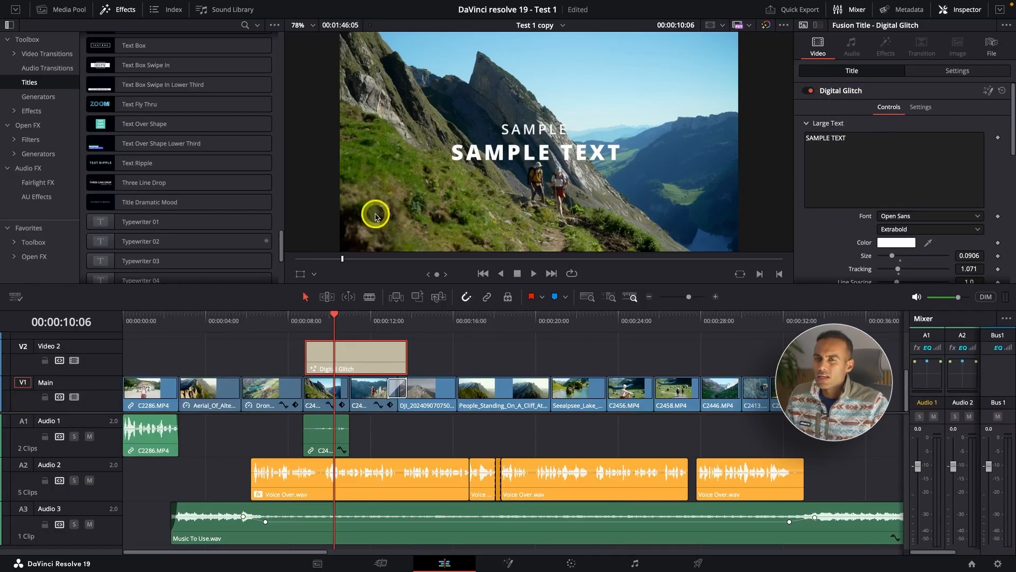
Replace the Digital Glitch title's large text with "DaVinci Class".
{"action": "left_click", "coordinate": [876, 140]}
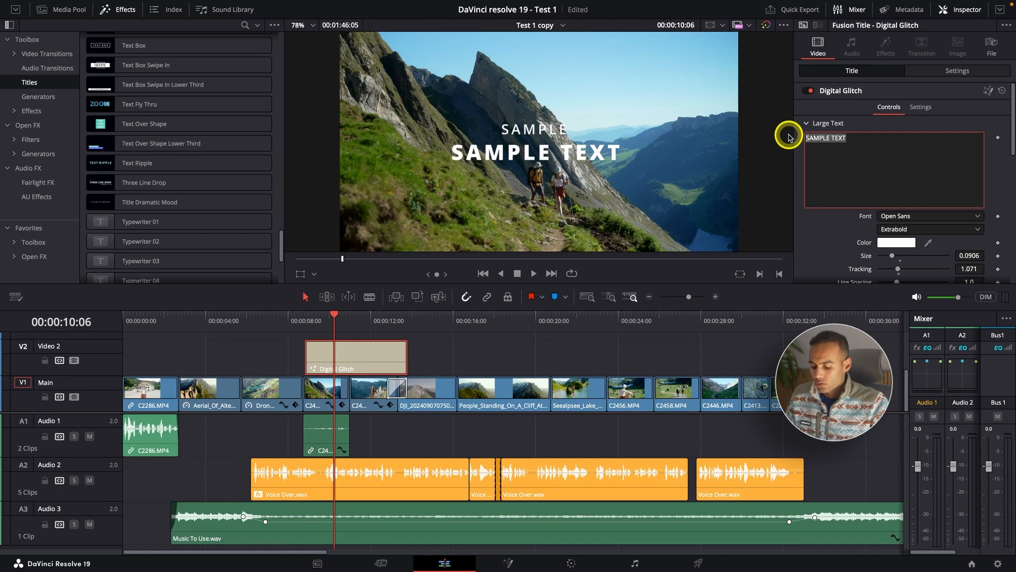
{"action": "type", "text": "DaVinci"}
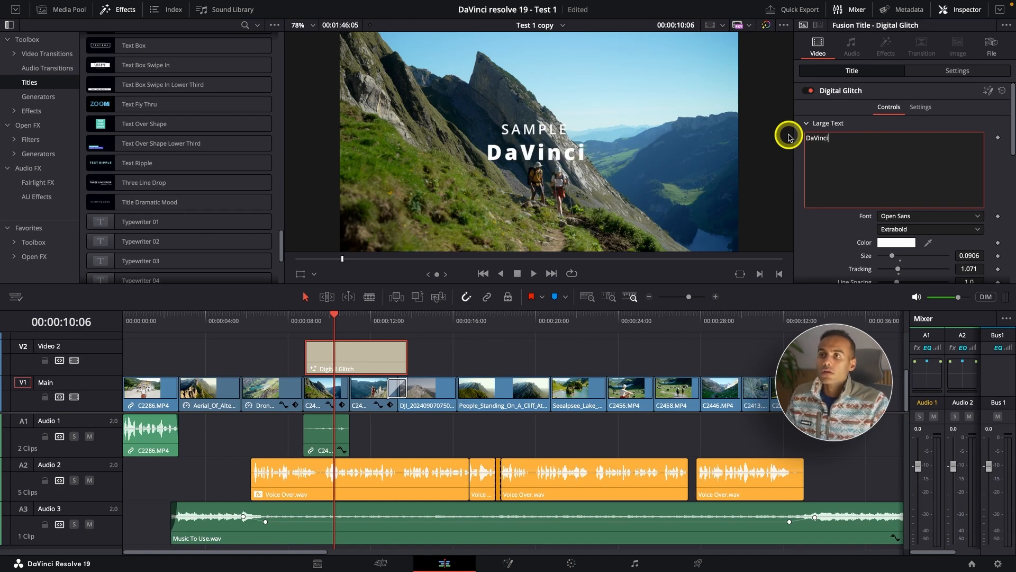
{"action": "type", "text": " Class"}
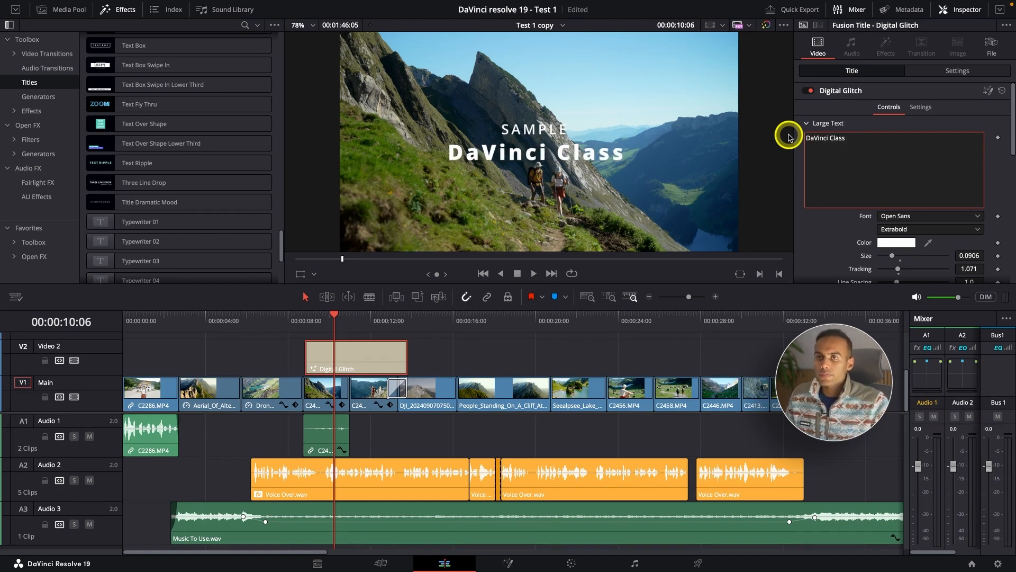
Look through the fonts and weights for the large text, keeping Open Sans in Extrabold.
{"action": "left_click", "coordinate": [912, 217]}
{"action": "scroll", "coordinate": [944, 248], "scroll_direction": "down", "scroll_amount": 10}
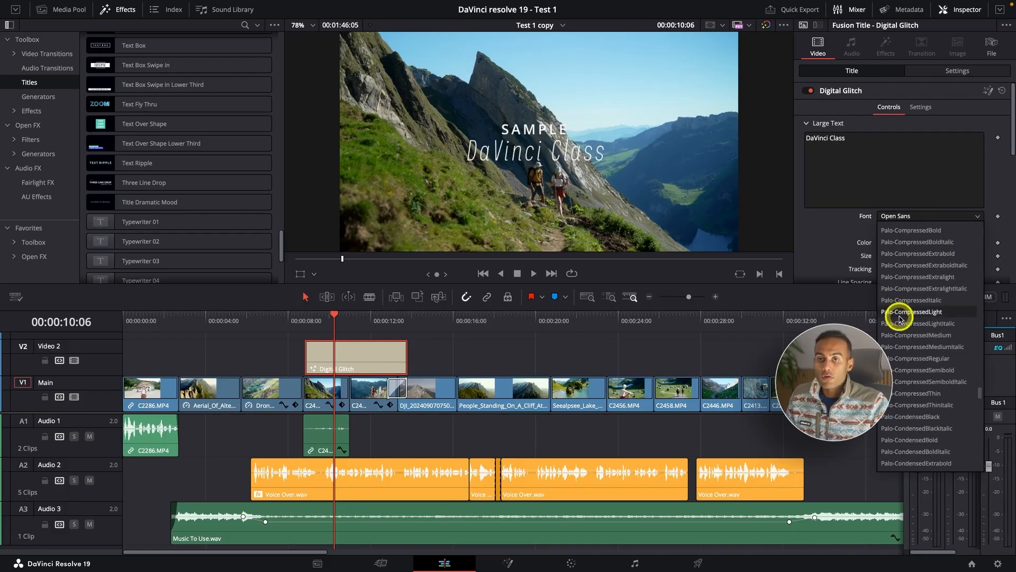
{"action": "left_click", "coordinate": [820, 262]}
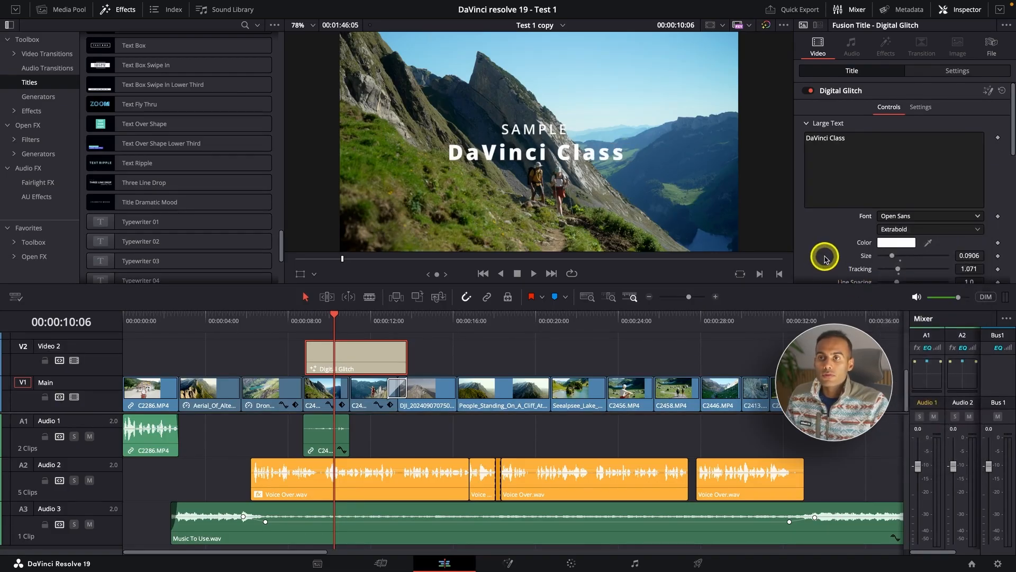
{"action": "scroll", "coordinate": [827, 259], "scroll_direction": "down", "scroll_amount": 1}
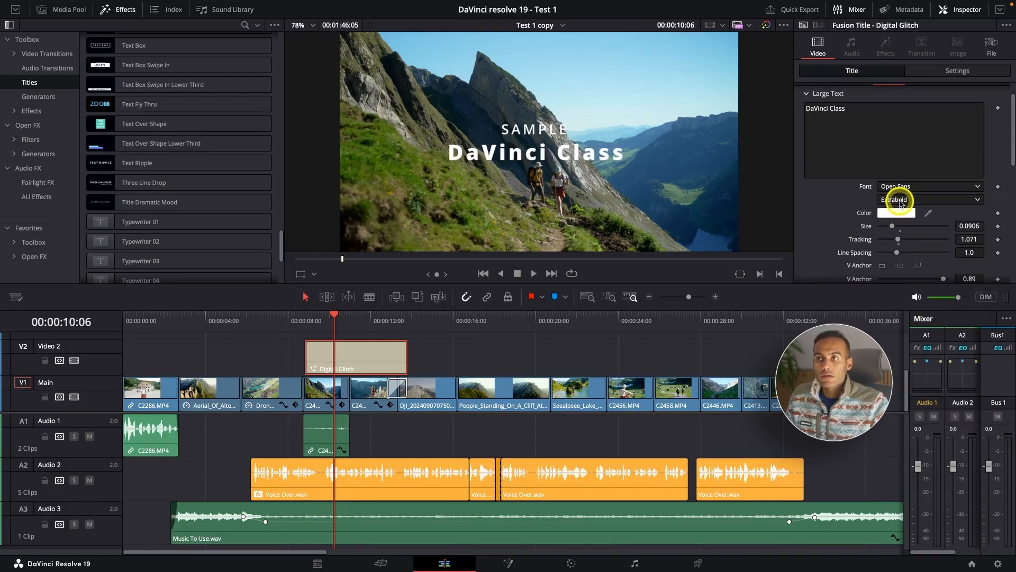
{"action": "left_click", "coordinate": [901, 201]}
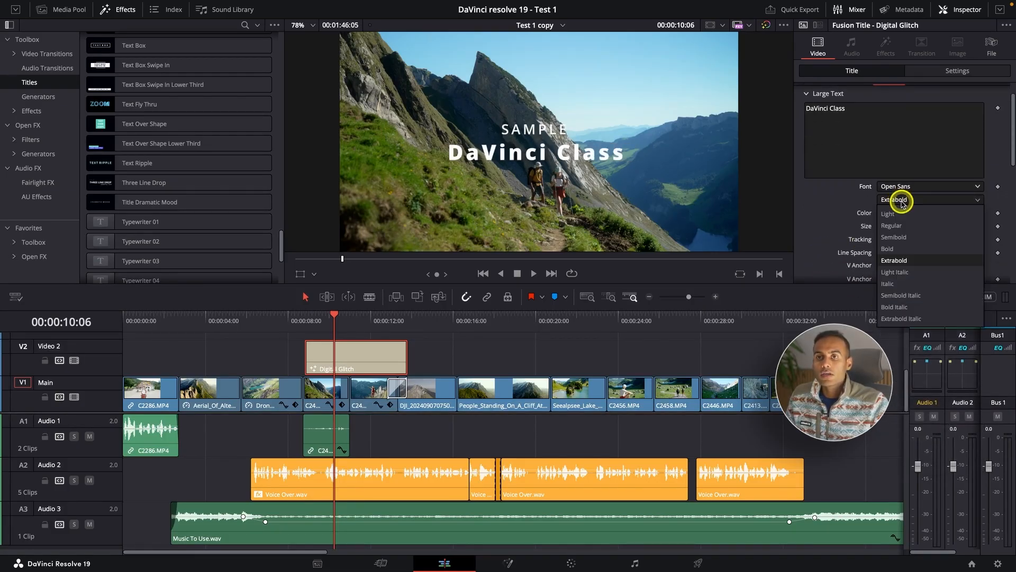
{"action": "left_click", "coordinate": [910, 262]}
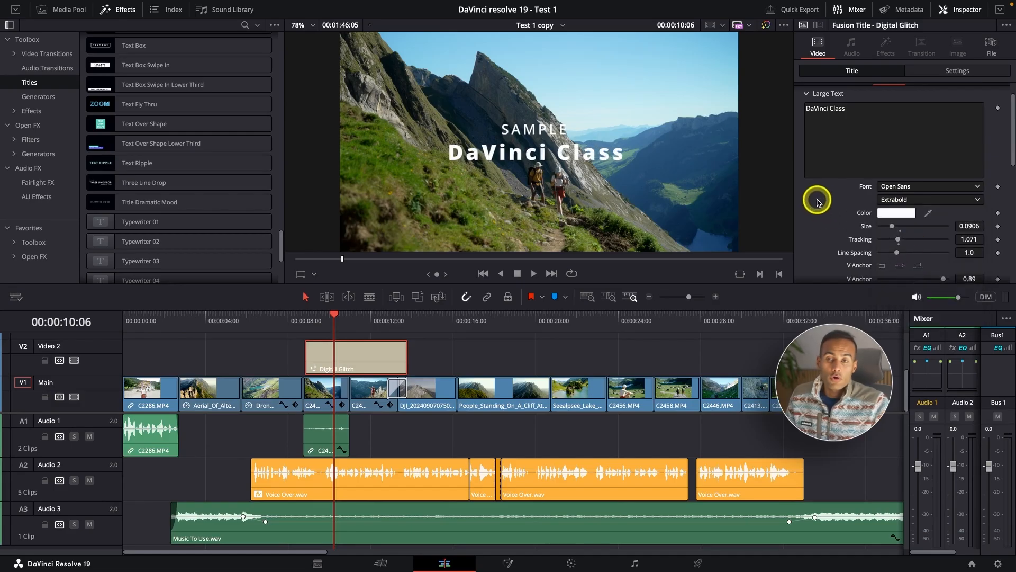
Set the large text's size to about 0.1102, tracking to about 1.197 and line spacing to about 0.913.
{"action": "scroll", "coordinate": [822, 201], "scroll_direction": "down", "scroll_amount": 2}
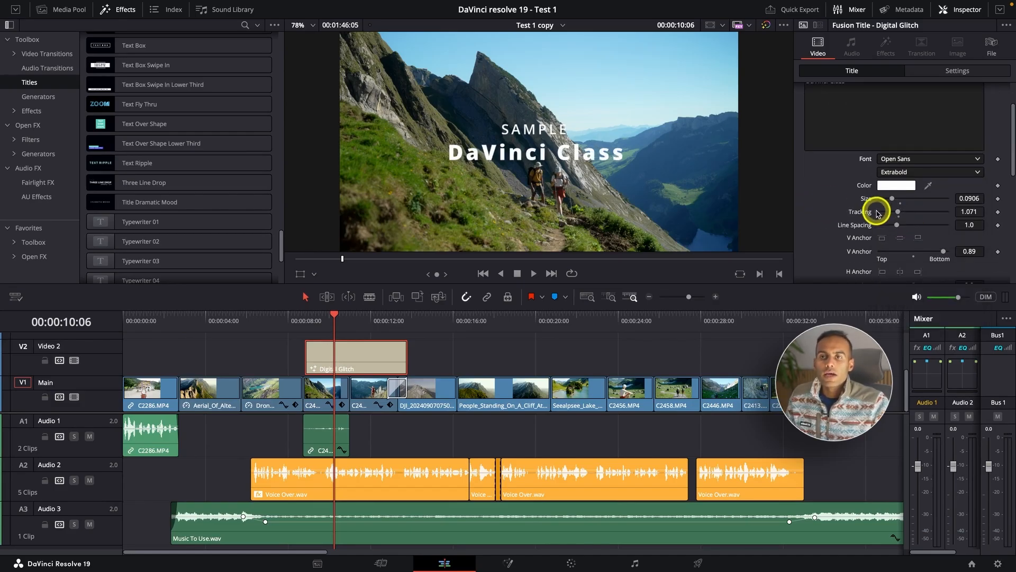
{"action": "mouse_move", "coordinate": [898, 199]}
{"action": "left_mouse_down"}
{"action": "mouse_move", "coordinate": [907, 198]}
{"action": "mouse_move", "coordinate": [894, 199]}
{"action": "mouse_move", "coordinate": [902, 215]}
{"action": "left_mouse_up"}
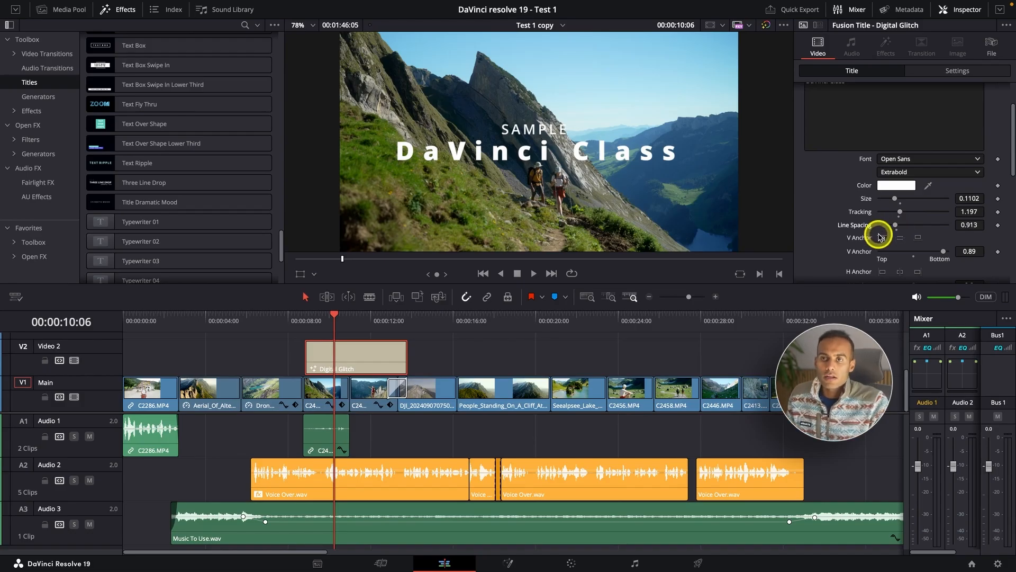
{"action": "scroll", "coordinate": [879, 232], "scroll_direction": "down", "scroll_amount": 5}
{"action": "scroll", "coordinate": [879, 237], "scroll_direction": "down", "scroll_amount": 1}
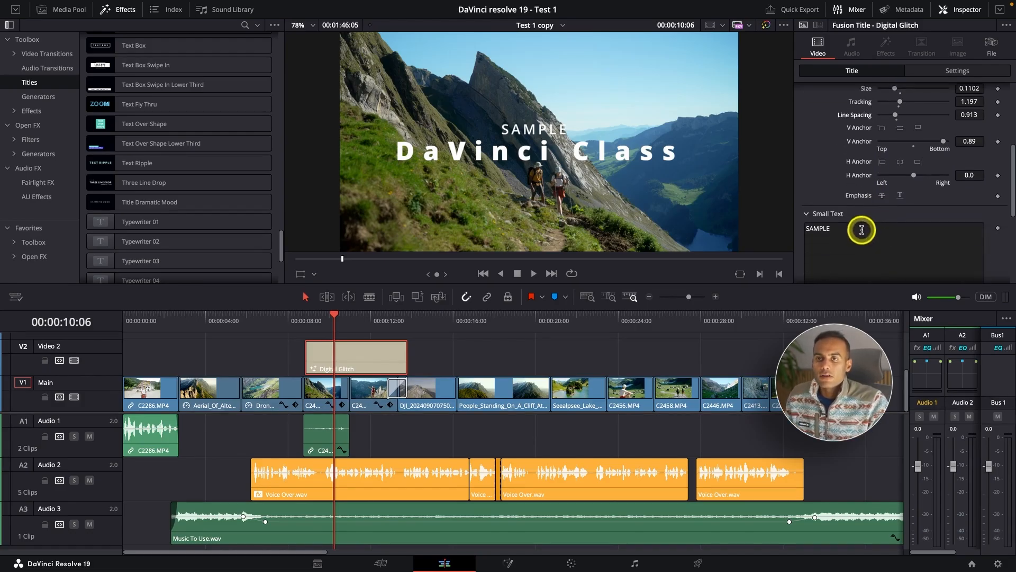
Replace the Digital Glitch title's small text with "Test".
{"action": "left_click_drag", "start_coordinate": [863, 228], "coordinate": [762, 226]}
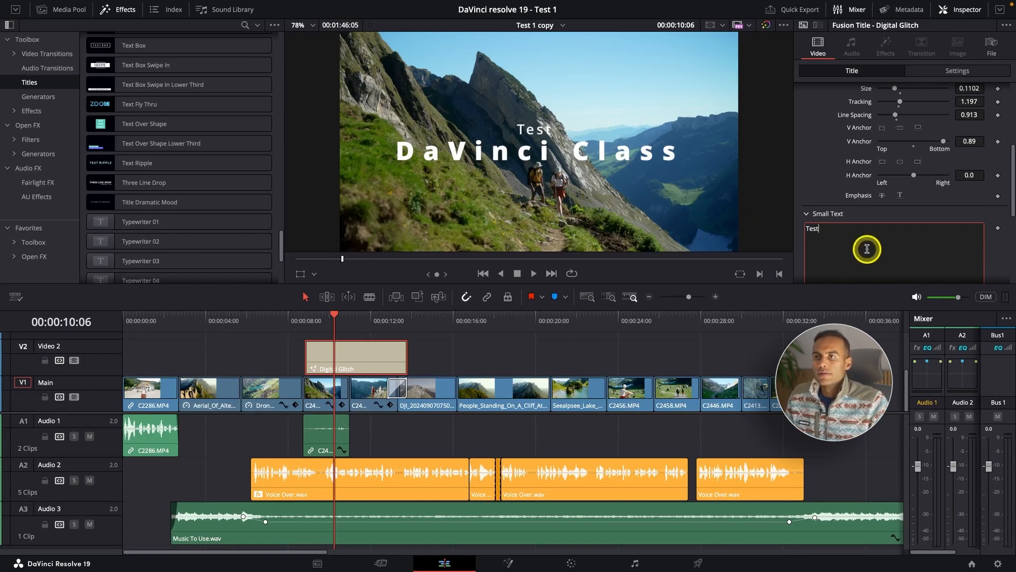
{"action": "scroll", "coordinate": [819, 181], "scroll_direction": "down", "scroll_amount": 6}
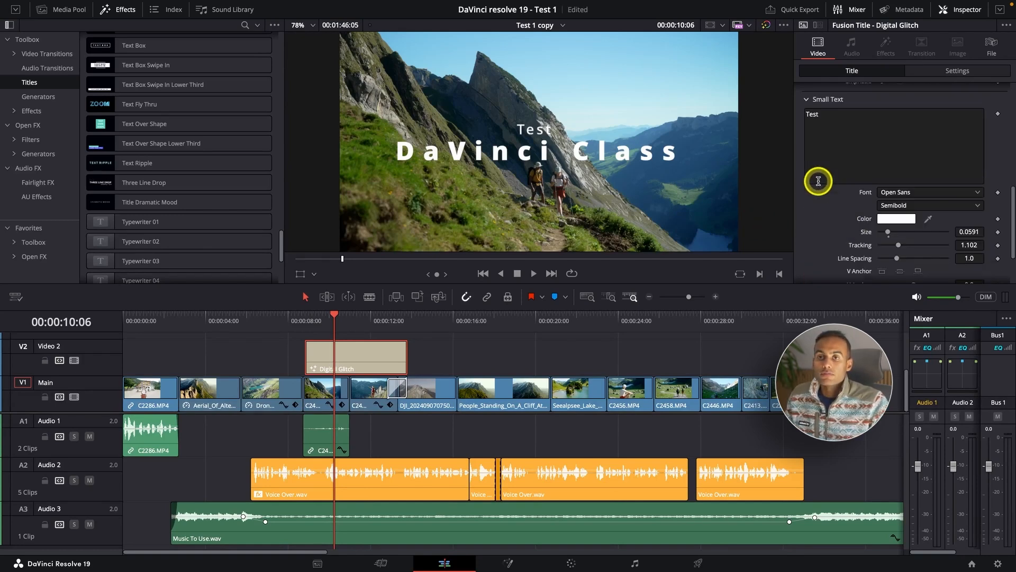
{"action": "scroll", "coordinate": [818, 181], "scroll_direction": "down", "scroll_amount": 4}
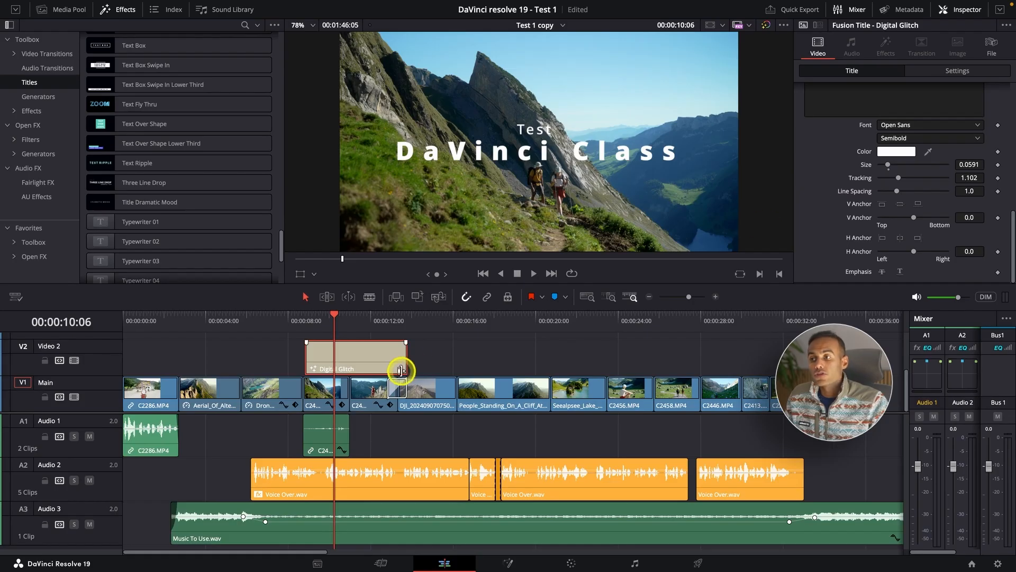
Add a basic Text title on Video 2 above the People_Stand clip, starting at about 00:00:16:05.
{"action": "scroll", "coordinate": [370, 322], "scroll_direction": "down", "scroll_amount": 2}
{"action": "left_click", "coordinate": [30, 83]}
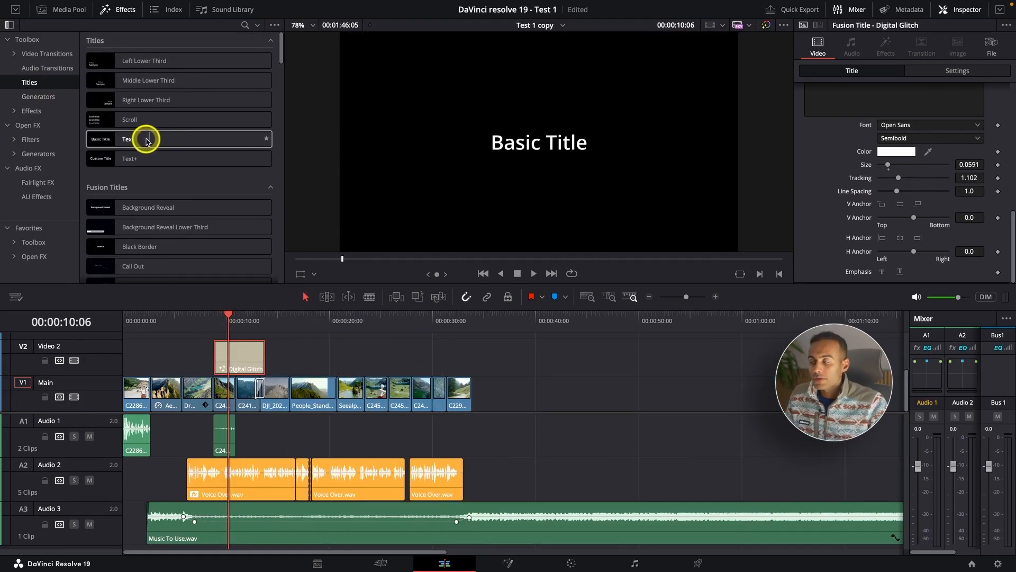
{"action": "left_click_drag", "start_coordinate": [147, 140], "coordinate": [345, 365]}
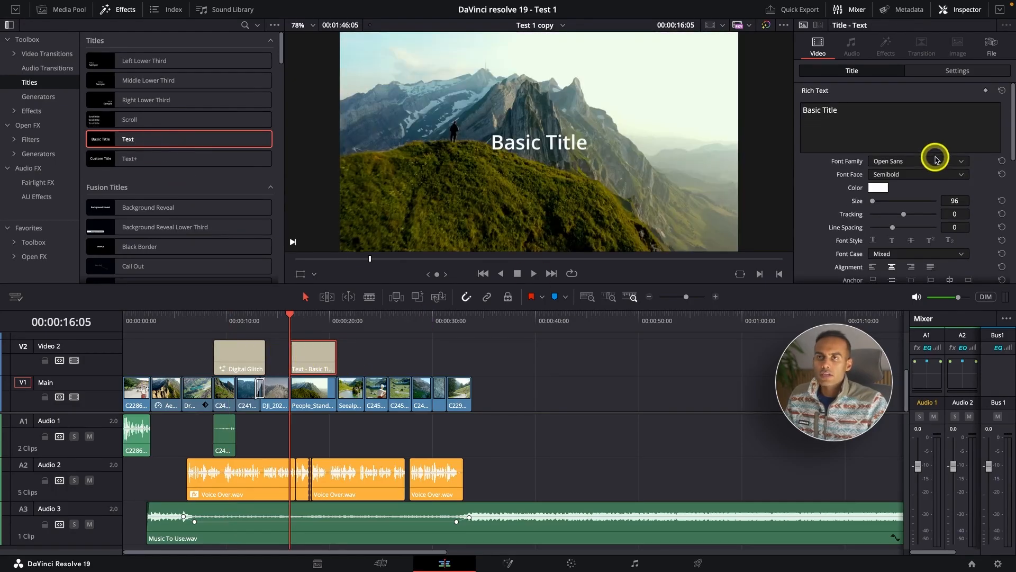
Replace the basic title's text with "DaVinci resolve 19" and set its font family to Palo-Black.
{"action": "left_click_drag", "start_coordinate": [868, 114], "coordinate": [717, 106]}
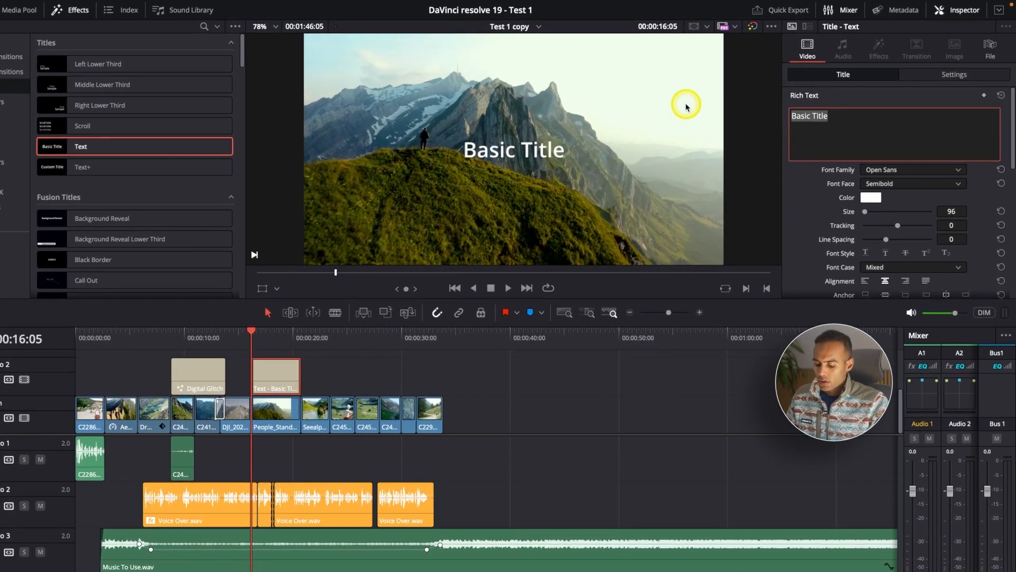
{"action": "type", "text": "DaV"}
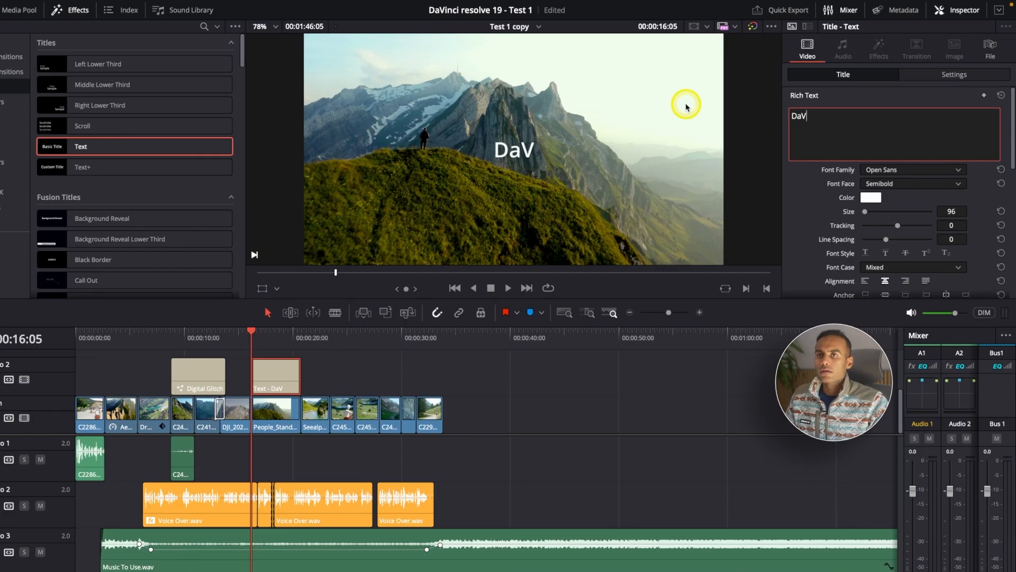
{"action": "type", "text": "inci re"}
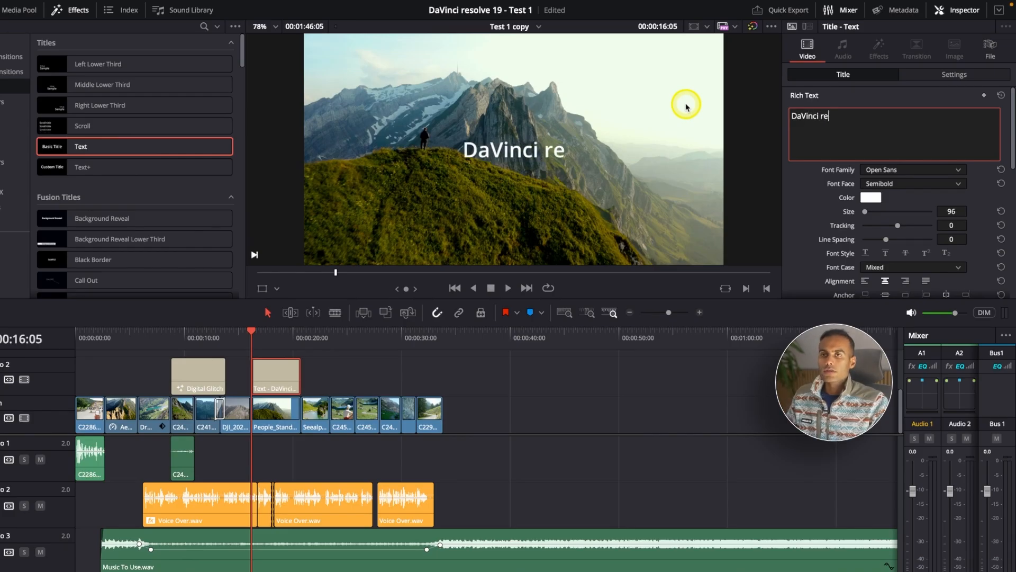
{"action": "type", "text": "solve 19"}
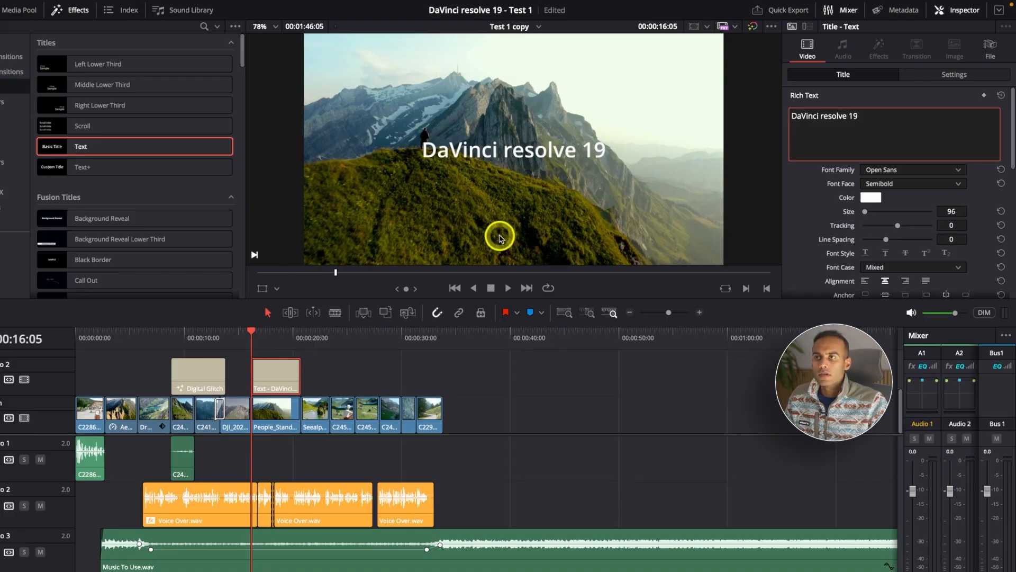
{"action": "left_click", "coordinate": [895, 171]}
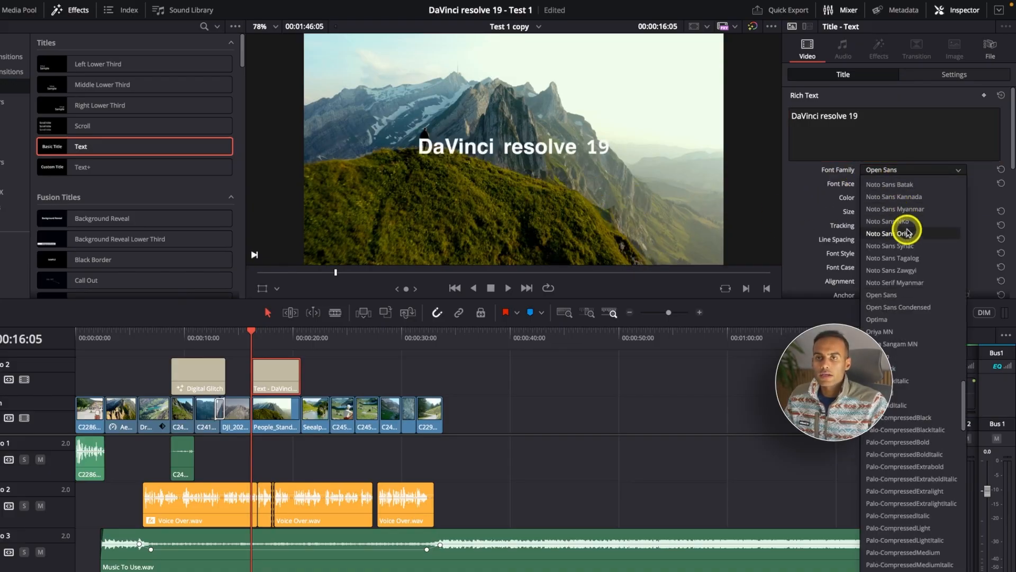
{"action": "left_click", "coordinate": [905, 371]}
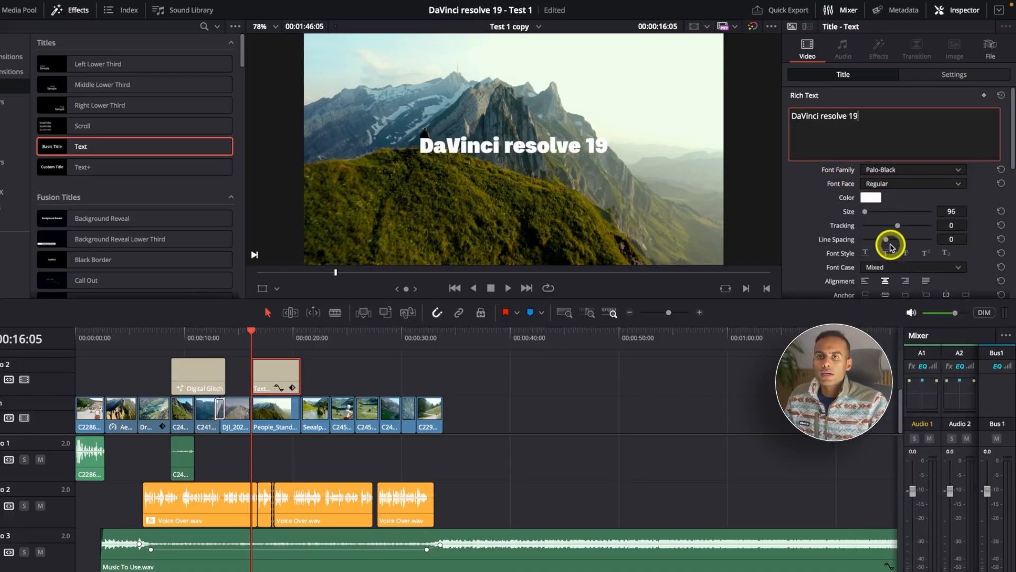
Open the title's text colour picker and look through its wheel, sliders, palettes, spectrum and pencils.
{"action": "left_click", "coordinate": [871, 197]}
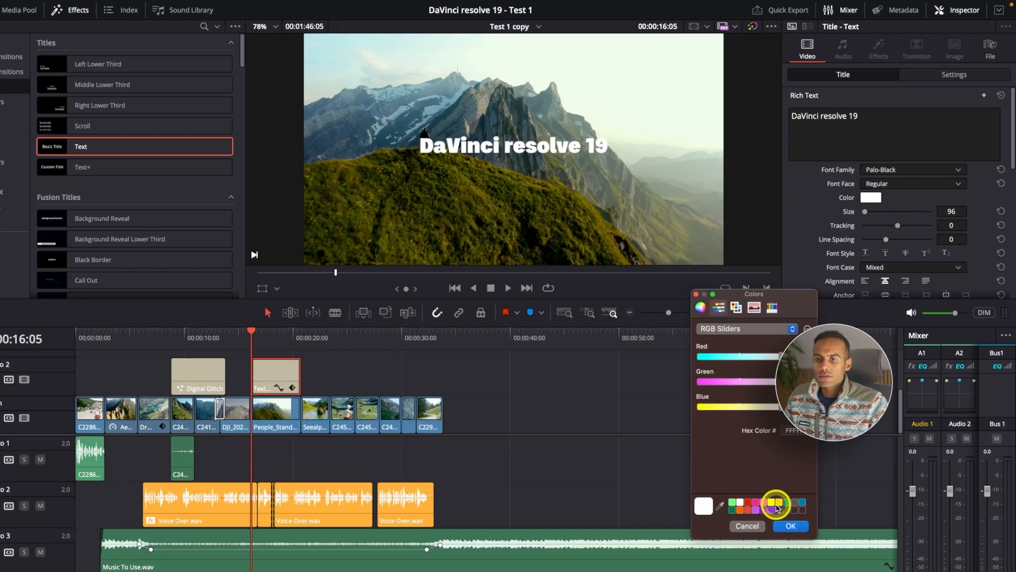
{"action": "left_click", "coordinate": [702, 307]}
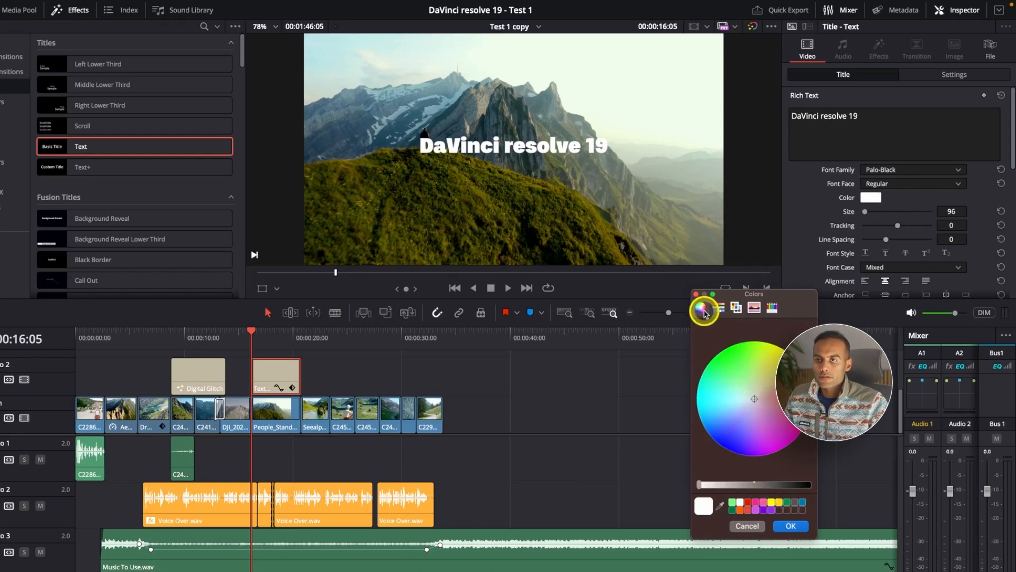
{"action": "left_click", "coordinate": [719, 308]}
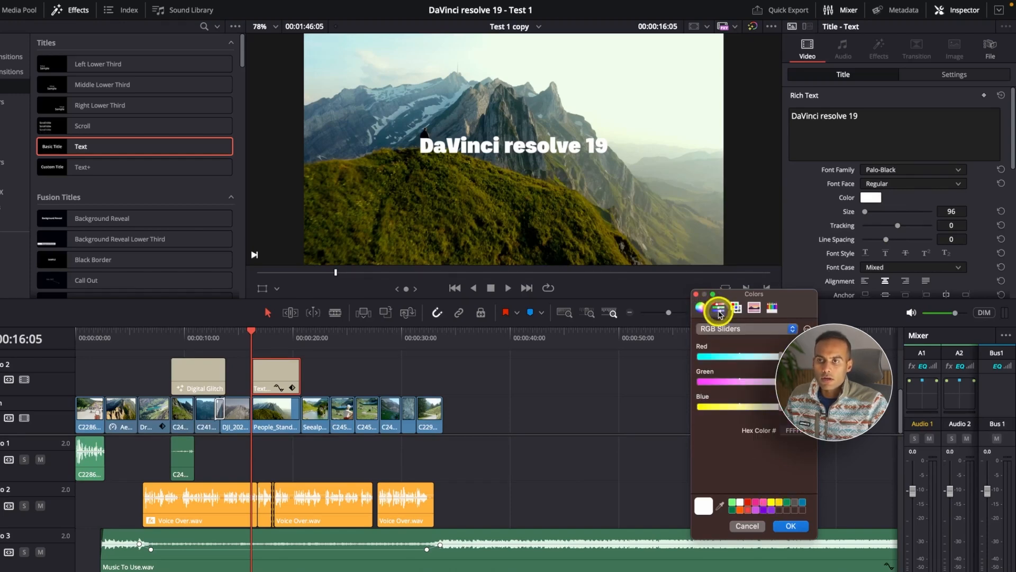
{"action": "left_click", "coordinate": [736, 307]}
{"action": "left_click", "coordinate": [754, 308]}
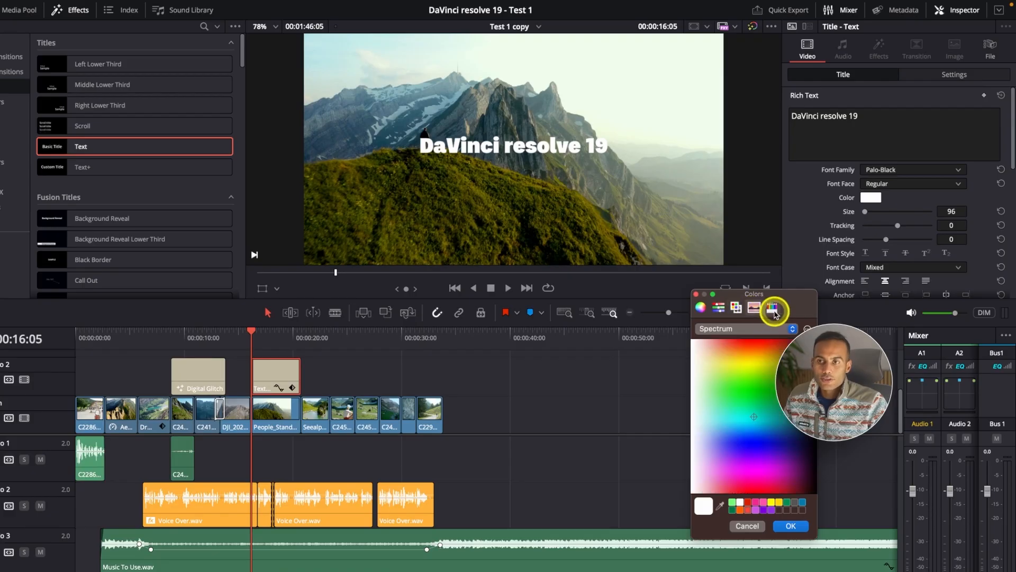
{"action": "left_click", "coordinate": [774, 310]}
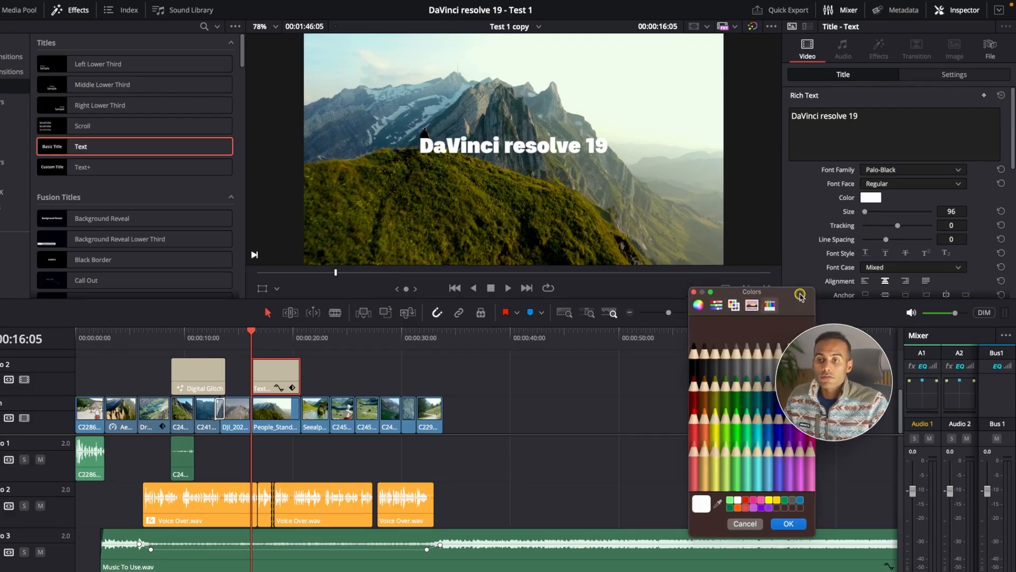
Reposition the colour picker and set the title's text colour to the yellow findHighlightColor from the Apple palette.
{"action": "left_click_drag", "start_coordinate": [794, 295], "coordinate": [660, 202]}
{"action": "left_click", "coordinate": [597, 214]}
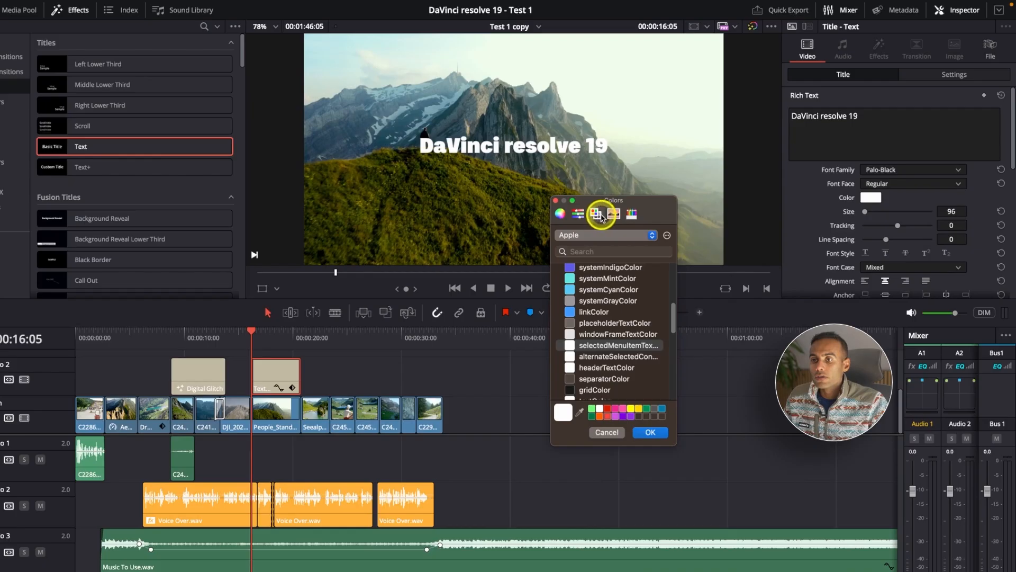
{"action": "left_click", "coordinate": [572, 314]}
{"action": "left_click_drag", "start_coordinate": [637, 390], "coordinate": [644, 419]}
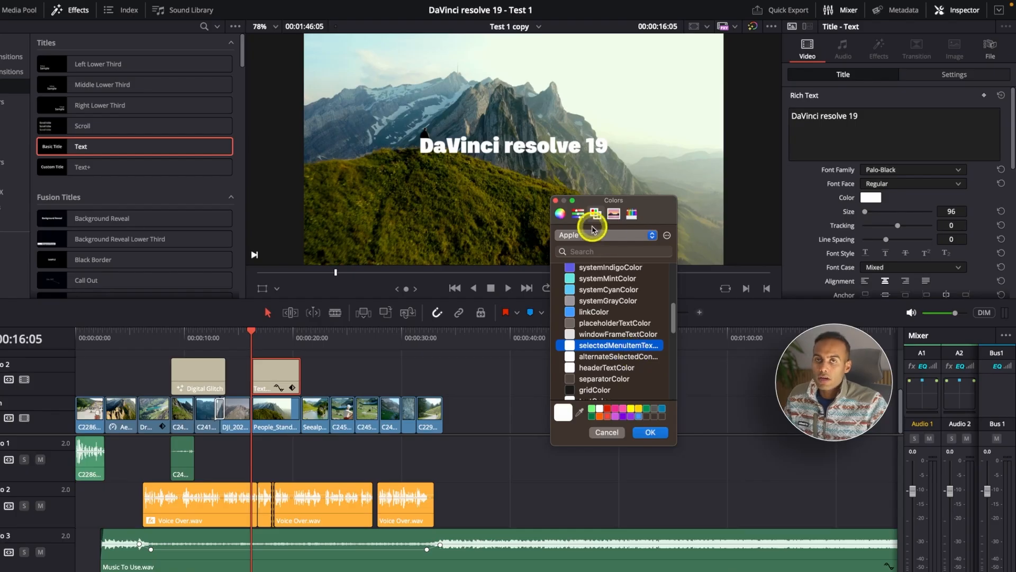
{"action": "left_click", "coordinate": [639, 417]}
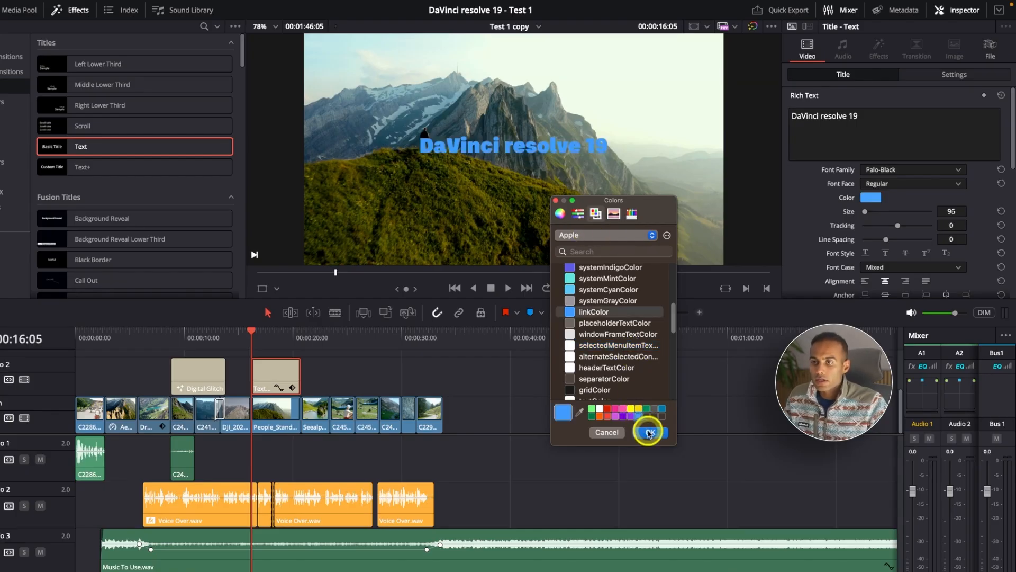
{"action": "left_click", "coordinate": [631, 408]}
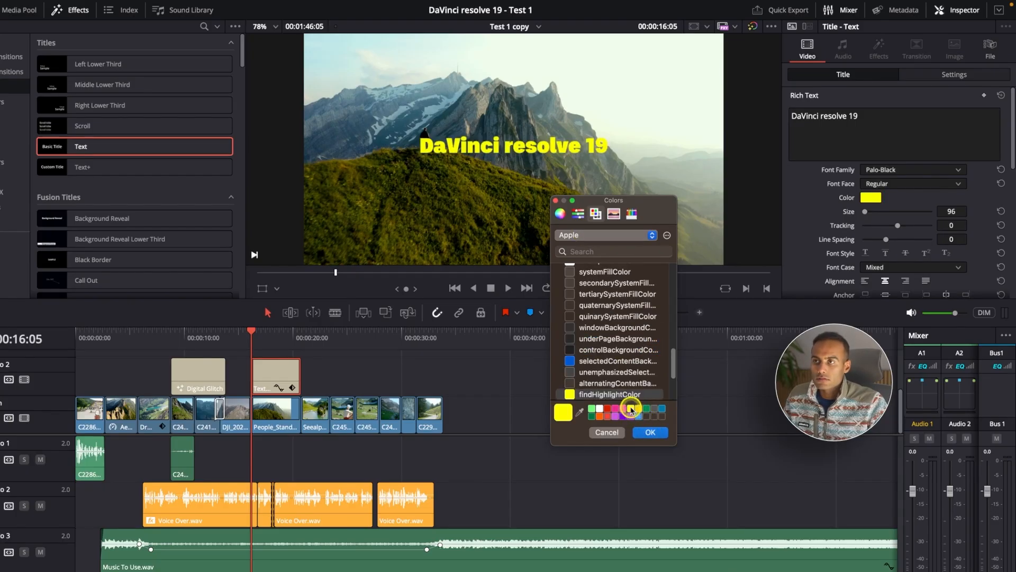
{"action": "left_click", "coordinate": [649, 431]}
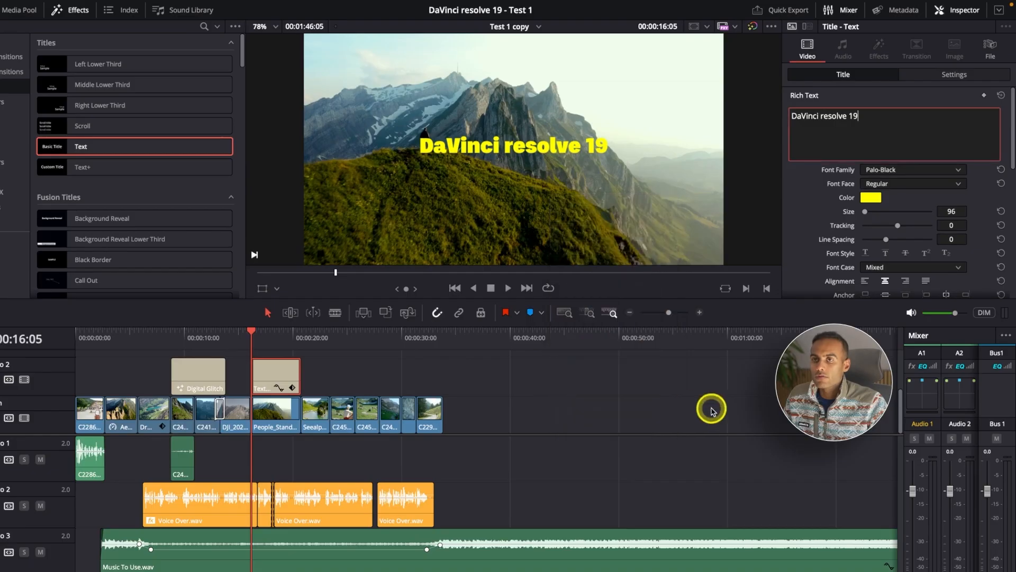
Set the basic title's text size to 134 and its tracking to 11.
{"action": "scroll", "coordinate": [823, 186], "scroll_direction": "down", "scroll_amount": 1}
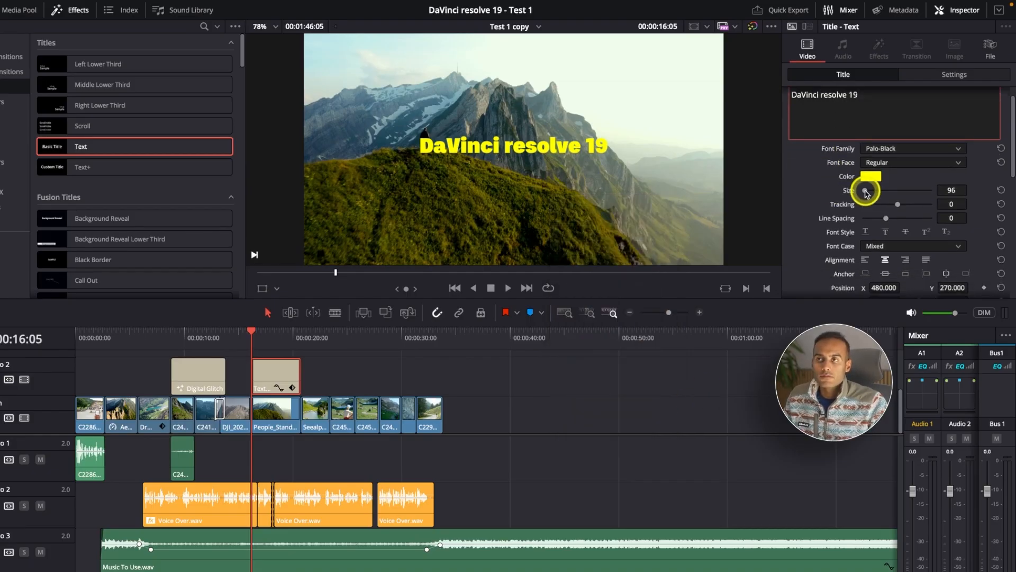
{"action": "left_click_drag", "start_coordinate": [865, 191], "coordinate": [901, 205]}
Try out the basic title's rotation and bring its angle back to about -0.070.
{"action": "scroll", "coordinate": [976, 212], "scroll_direction": "down", "scroll_amount": 2}
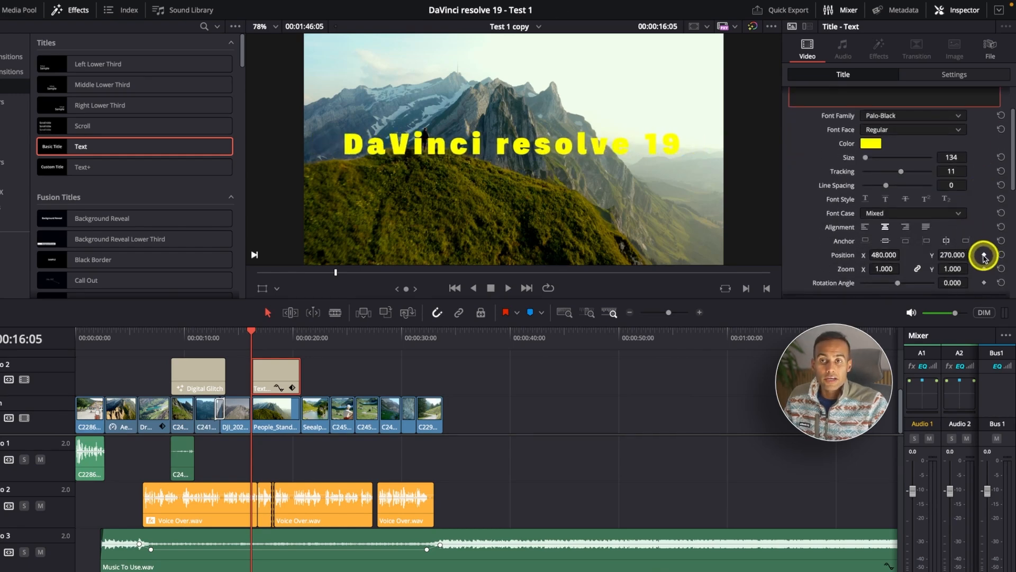
{"action": "scroll", "coordinate": [985, 278], "scroll_direction": "down", "scroll_amount": 2}
{"action": "scroll", "coordinate": [985, 278], "scroll_direction": "down", "scroll_amount": 1}
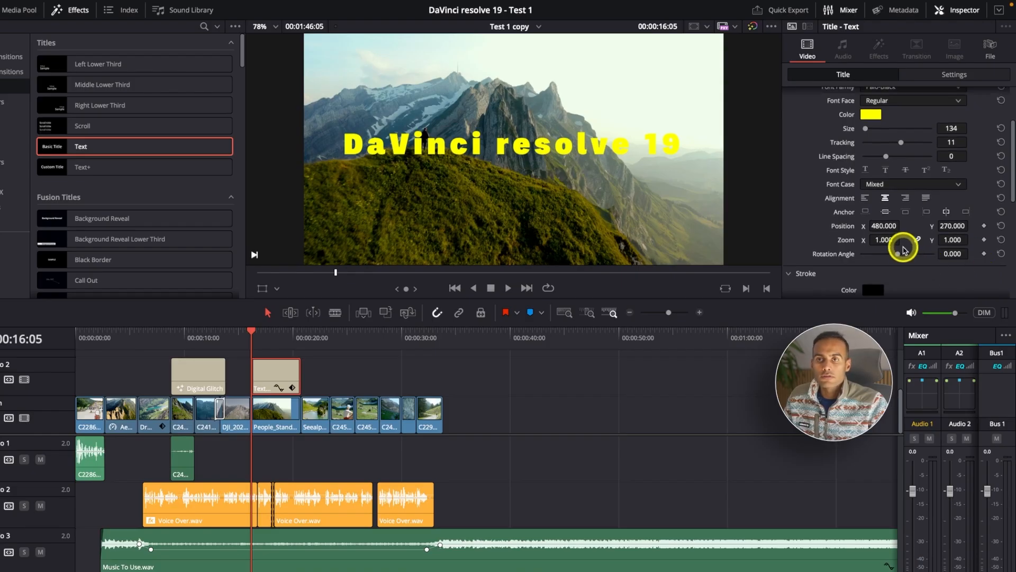
{"action": "left_click_drag", "start_coordinate": [899, 254], "coordinate": [903, 254]}
{"action": "key", "text": "ctrl+z"}
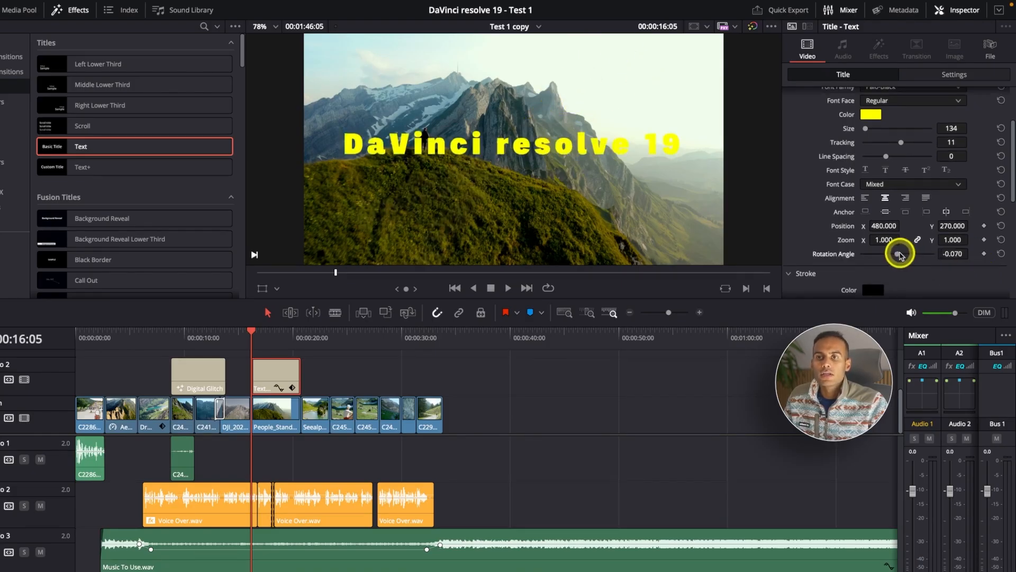
Try a black stroke of size 3 around the title text and reset the stroke size.
{"action": "scroll", "coordinate": [900, 254], "scroll_direction": "down", "scroll_amount": 8}
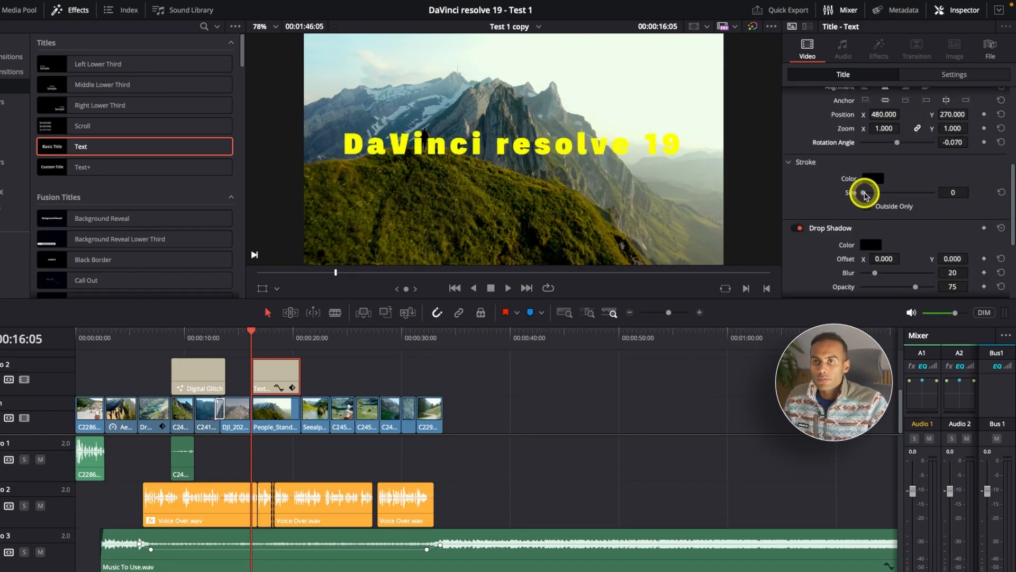
{"action": "mouse_move", "coordinate": [865, 194]}
{"action": "left_mouse_down"}
{"action": "mouse_move", "coordinate": [892, 193]}
{"action": "mouse_move", "coordinate": [878, 193]}
{"action": "left_mouse_up"}
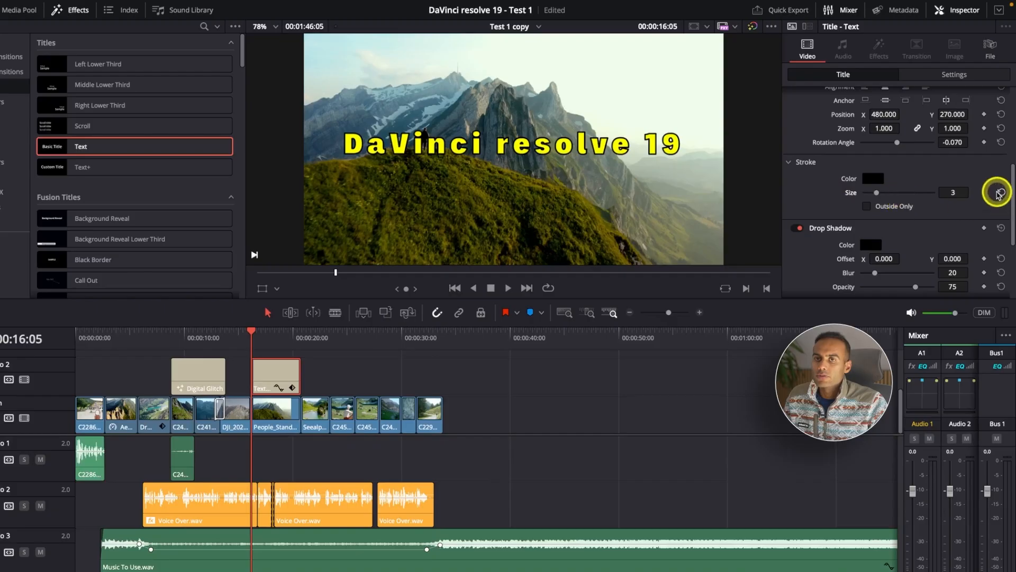
{"action": "left_click", "coordinate": [1002, 194]}
Set the title's drop shadow offset to X 2.000 and Y -5.000, with a blur of about 21.
{"action": "scroll", "coordinate": [1000, 192], "scroll_direction": "down", "scroll_amount": 3}
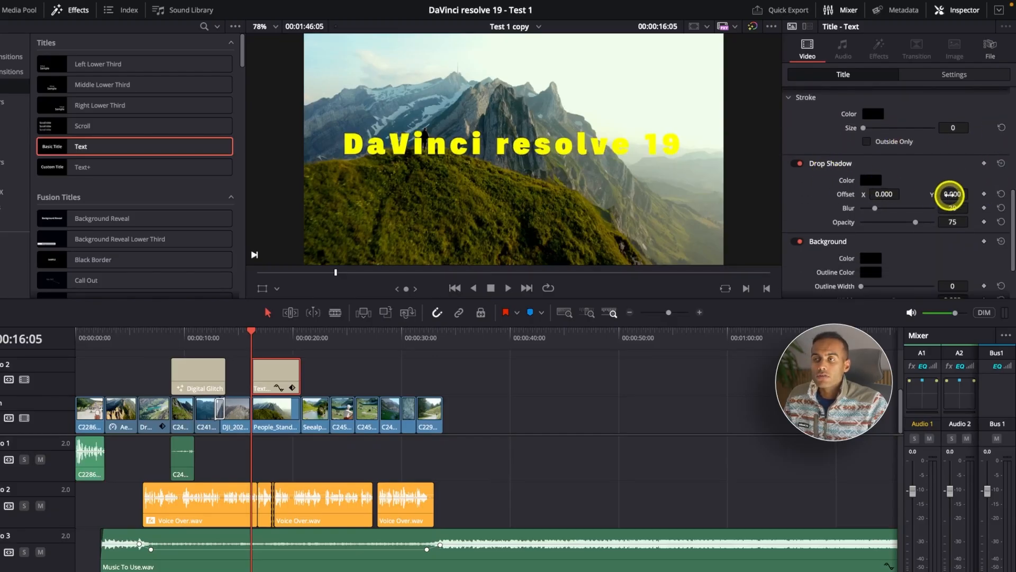
{"action": "left_click_drag", "start_coordinate": [948, 193], "coordinate": [892, 193]}
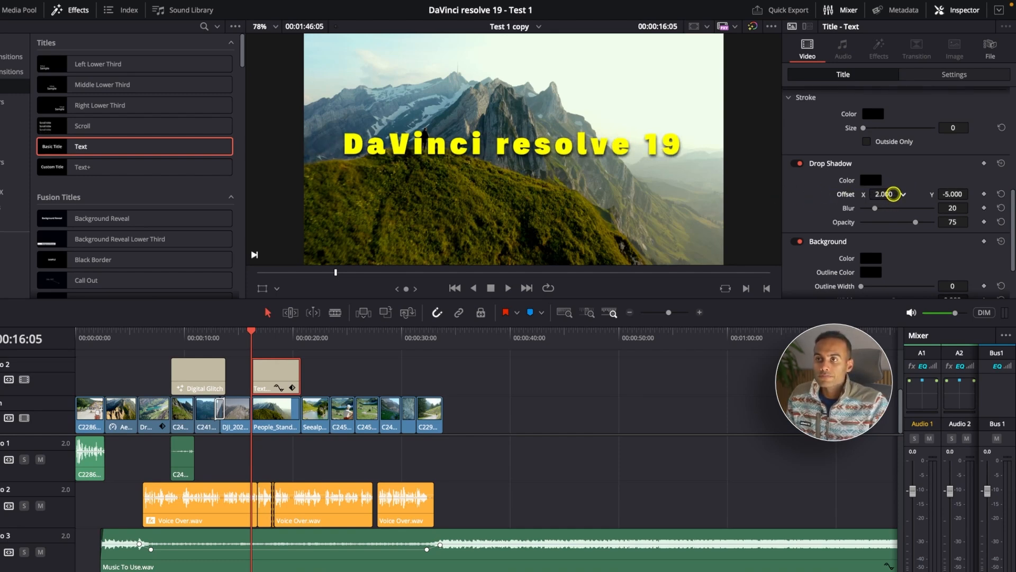
{"action": "scroll", "coordinate": [894, 199], "scroll_direction": "down", "scroll_amount": 1}
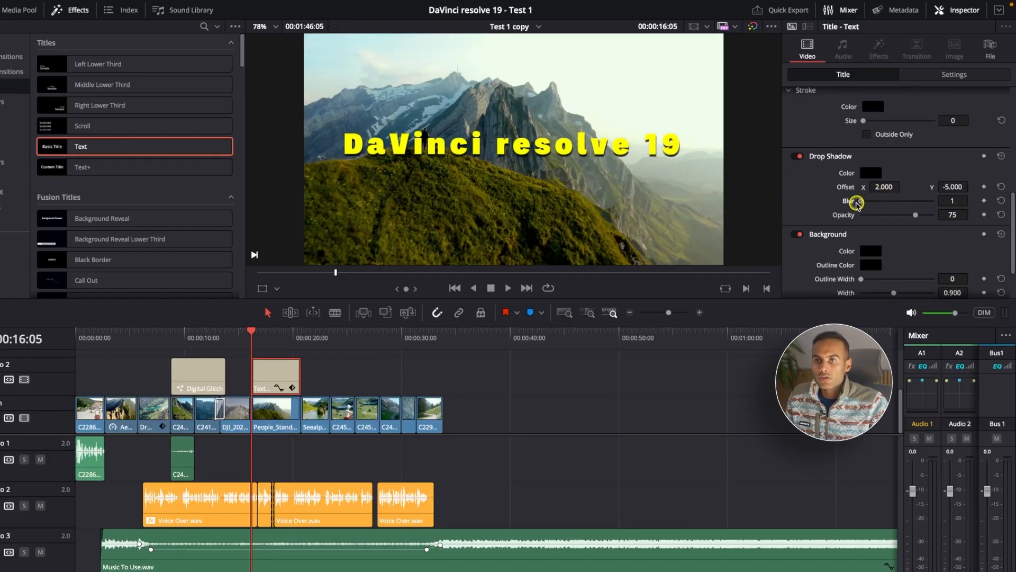
{"action": "mouse_move", "coordinate": [865, 203]}
{"action": "left_mouse_down"}
{"action": "mouse_move", "coordinate": [940, 204]}
{"action": "mouse_move", "coordinate": [876, 206]}
{"action": "left_mouse_up"}
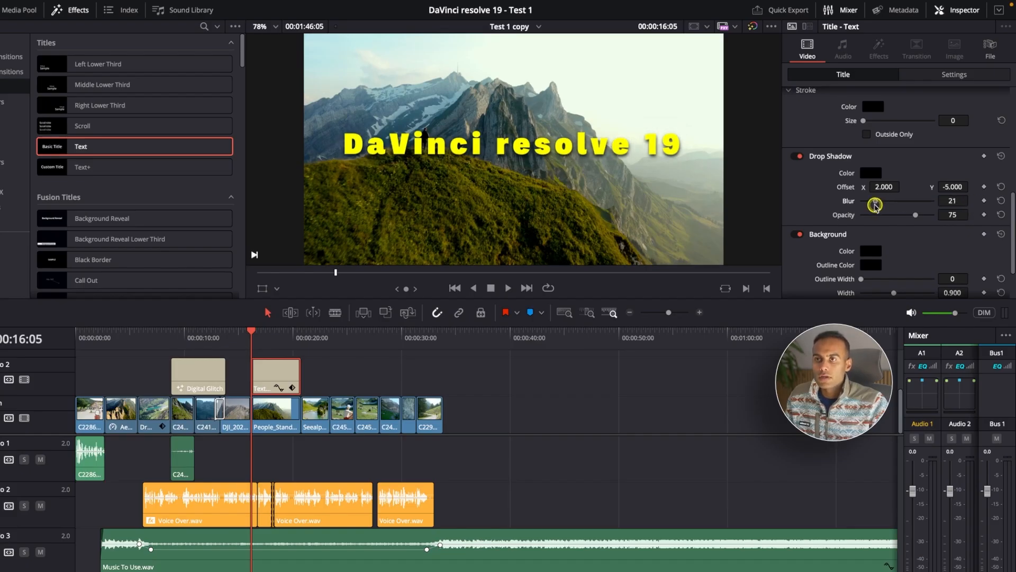
Give the title a background band about 1.221 wide and 0.198 high, with its centre at Y 8.000.
{"action": "scroll", "coordinate": [875, 207], "scroll_direction": "down", "scroll_amount": 2}
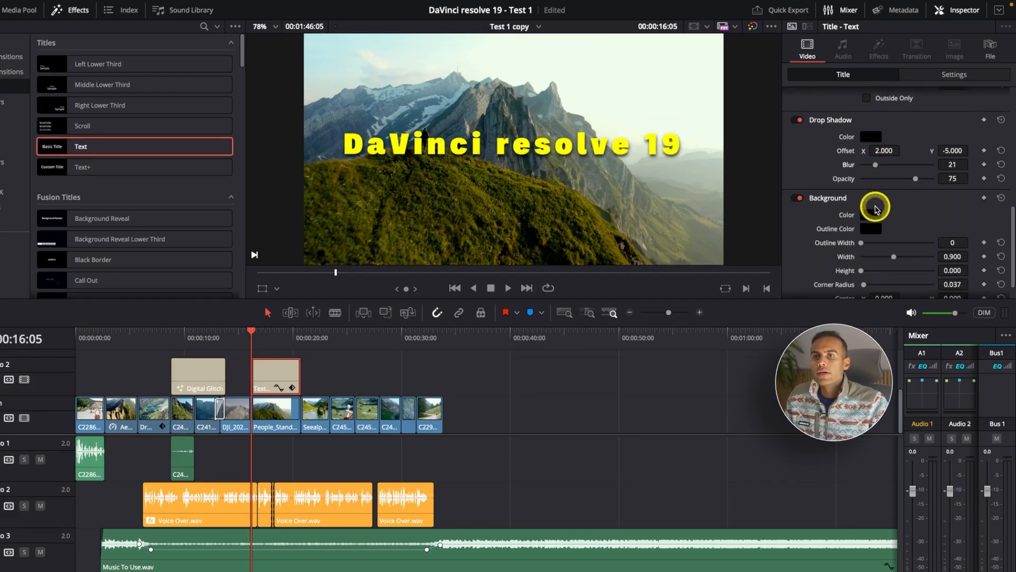
{"action": "scroll", "coordinate": [874, 207], "scroll_direction": "down", "scroll_amount": 2}
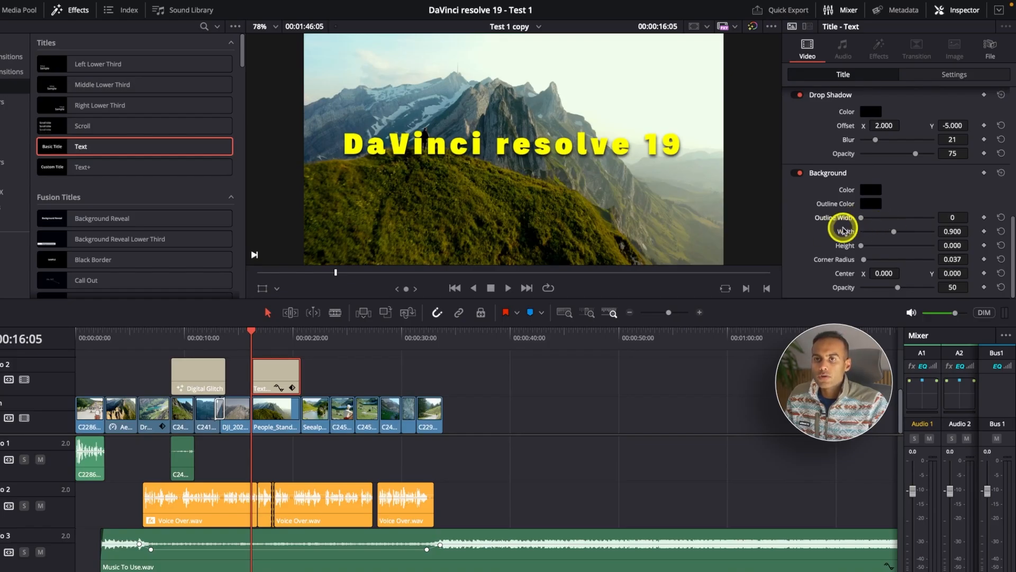
{"action": "left_click_drag", "start_coordinate": [894, 232], "coordinate": [869, 246]}
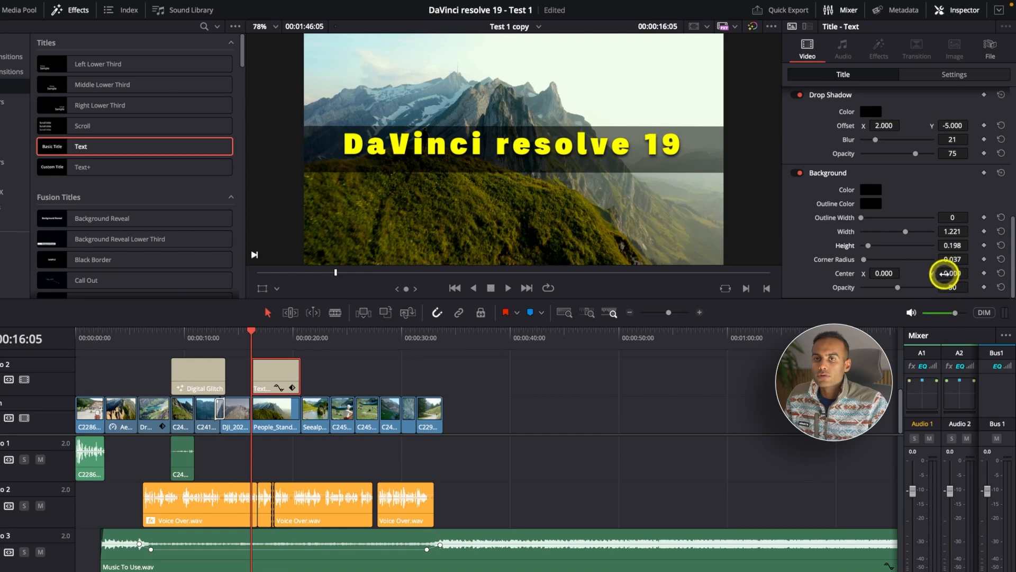
{"action": "left_click_drag", "start_coordinate": [949, 273], "coordinate": [955, 273]}
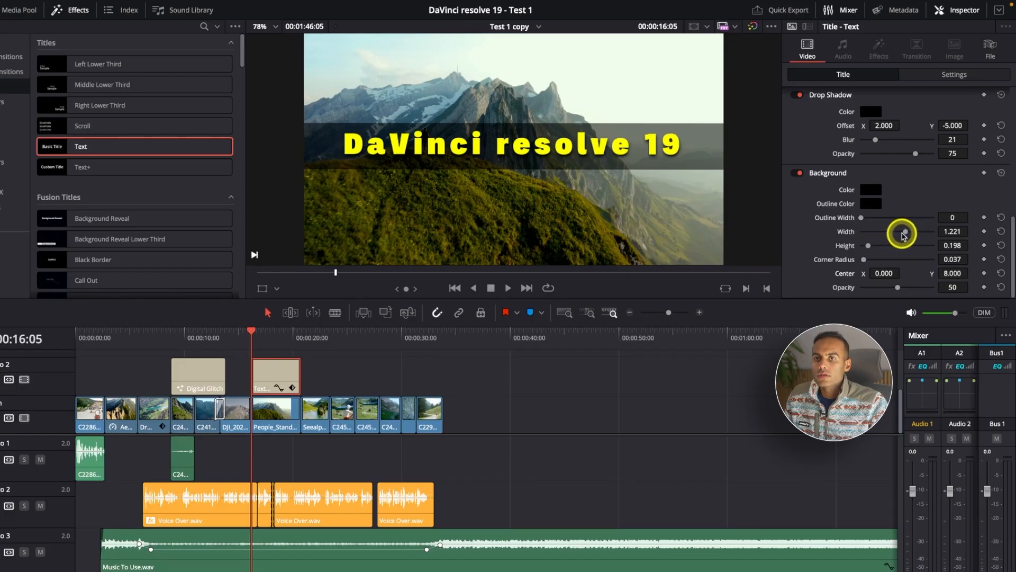
Set the title background's width to 0.855, corner radius to 0.000 and centre to X -7.000, Y 12.000, and lower its opacity slightly.
{"action": "left_click_drag", "start_coordinate": [897, 233], "coordinate": [892, 234]}
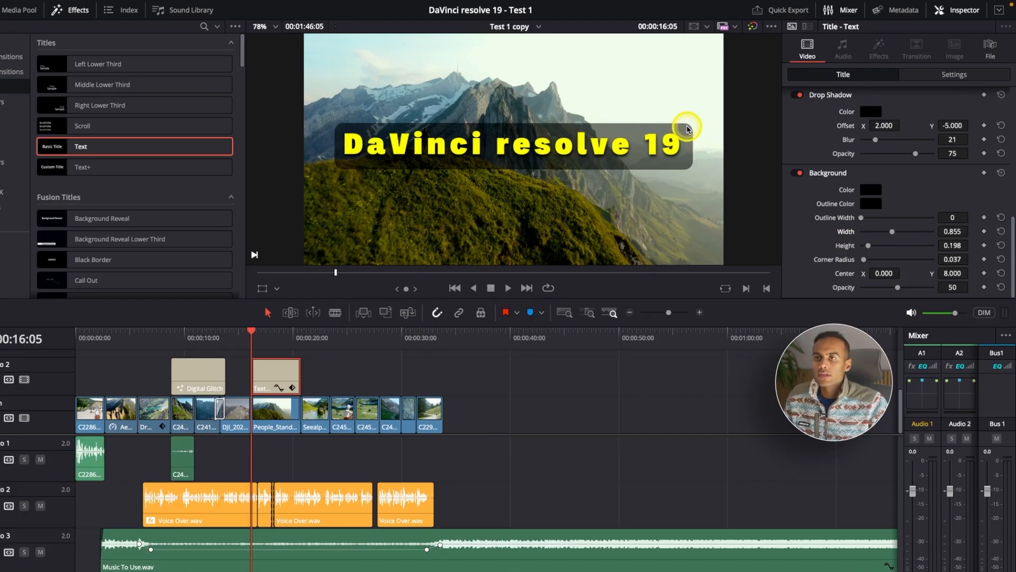
{"action": "left_click_drag", "start_coordinate": [864, 259], "coordinate": [708, 242]}
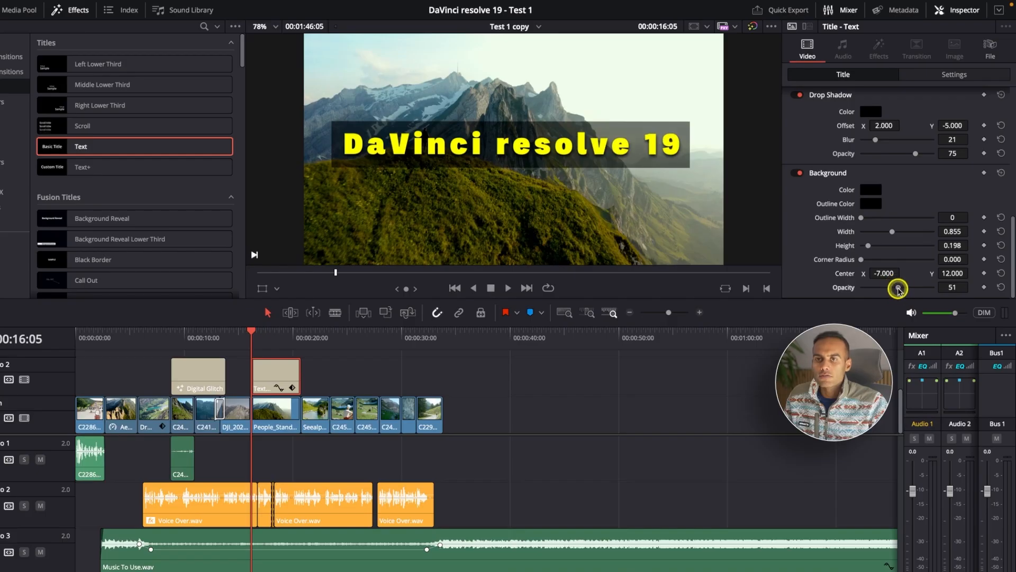
{"action": "mouse_move", "coordinate": [898, 289]}
{"action": "left_mouse_down"}
{"action": "mouse_move", "coordinate": [984, 284]}
{"action": "mouse_move", "coordinate": [816, 283]}
{"action": "mouse_move", "coordinate": [891, 290]}
{"action": "left_mouse_up"}
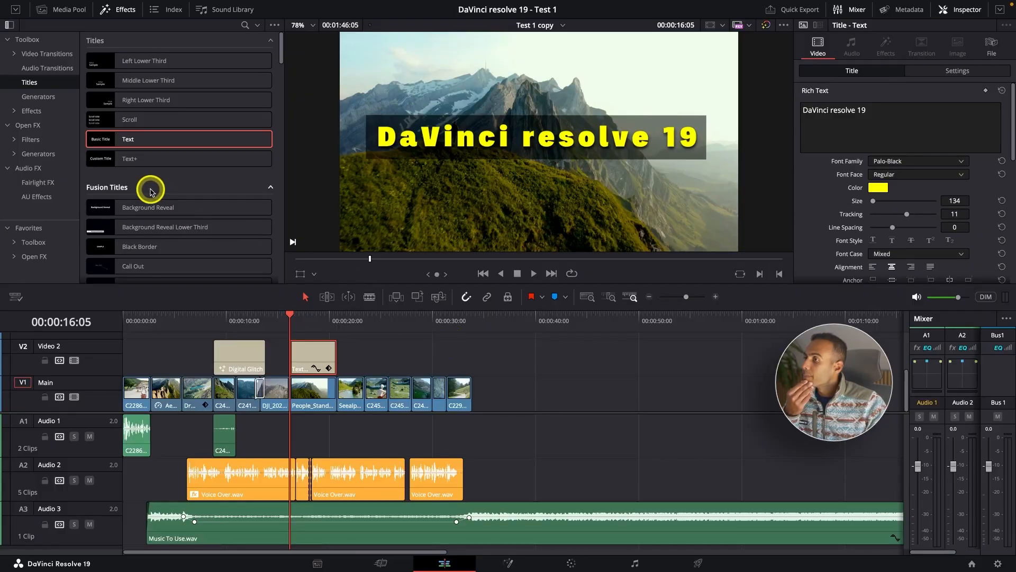
Place a Comic Title on Video 2 above the C2456.MP4 clip and play it back.
{"action": "scroll", "coordinate": [159, 209], "scroll_direction": "down", "scroll_amount": 3}
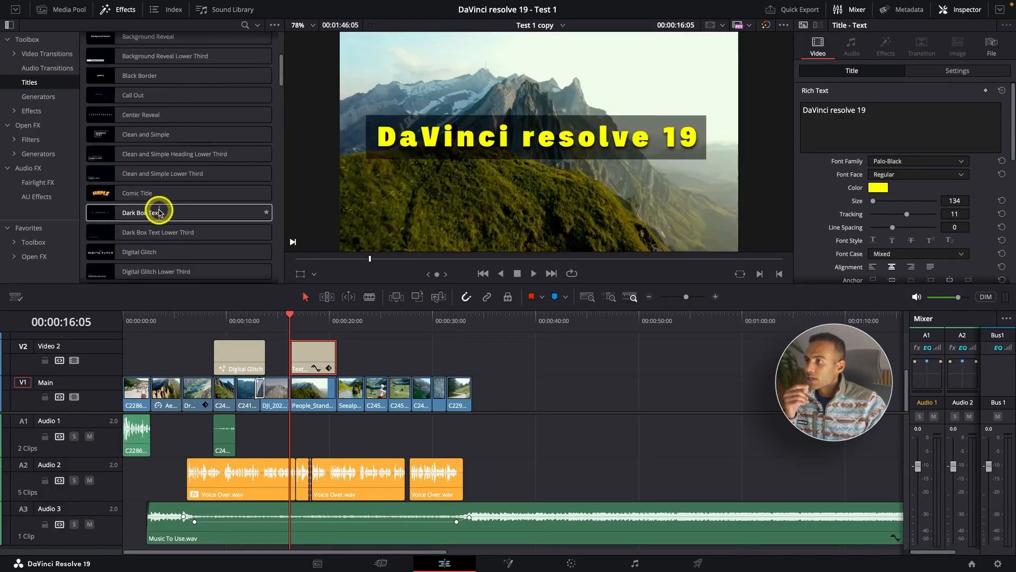
{"action": "left_click_drag", "start_coordinate": [141, 195], "coordinate": [364, 369]}
{"action": "left_click", "coordinate": [390, 355]}
{"action": "left_click", "coordinate": [365, 320]}
{"action": "key", "text": "space"}
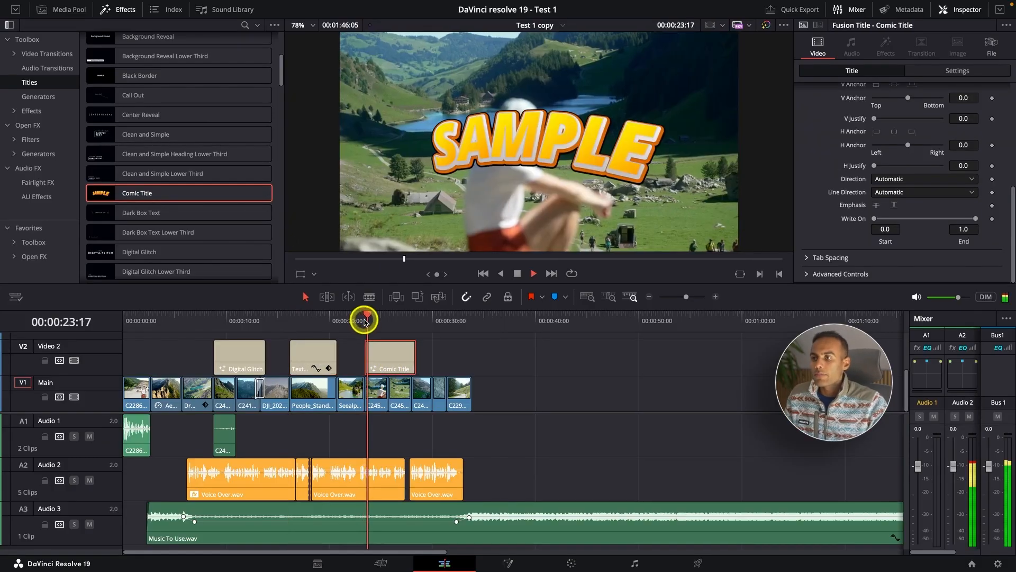
{"action": "left_click_drag", "start_coordinate": [363, 320], "coordinate": [346, 323]}
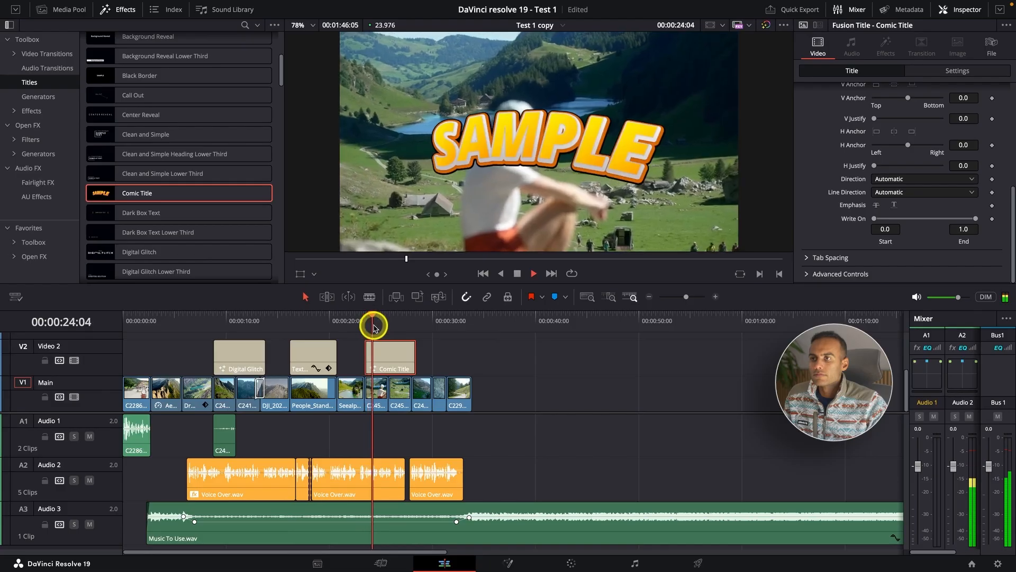
{"action": "key", "text": "space"}
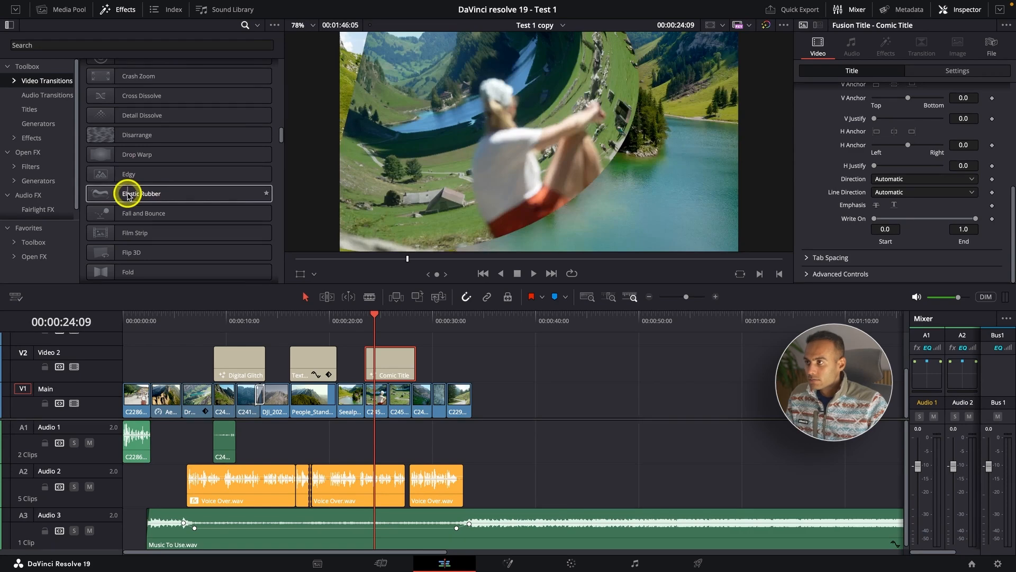
Try an Elastic Rubber video transition at the start of the Comic Title and preview it.
{"action": "left_click_drag", "start_coordinate": [127, 196], "coordinate": [376, 366]}
{"action": "key", "text": "super+equal"}
{"action": "key", "text": "super+equal"}
{"action": "key", "text": "super+equal"}
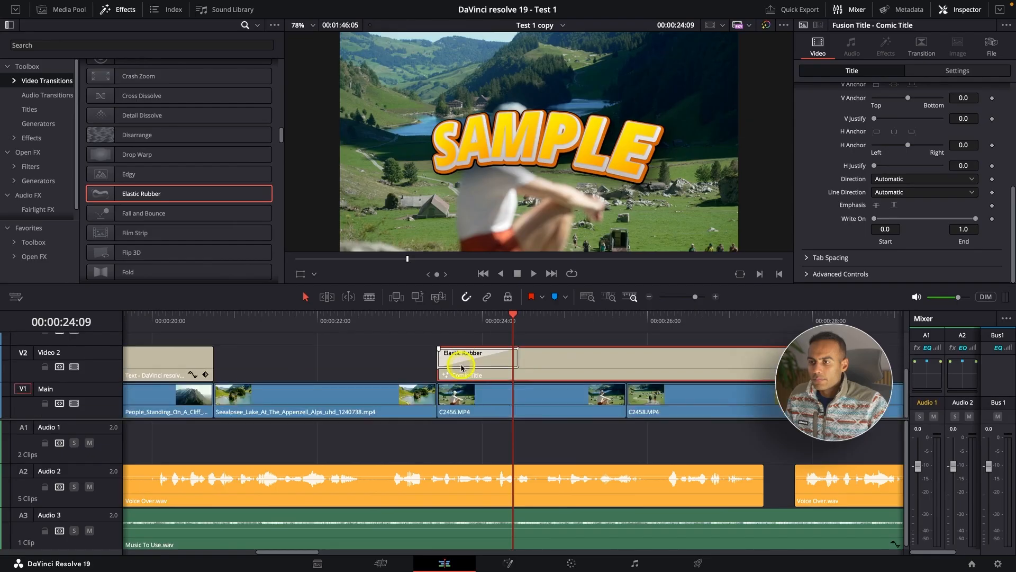
{"action": "left_click", "coordinate": [76, 367]}
{"action": "left_click", "coordinate": [76, 367]}
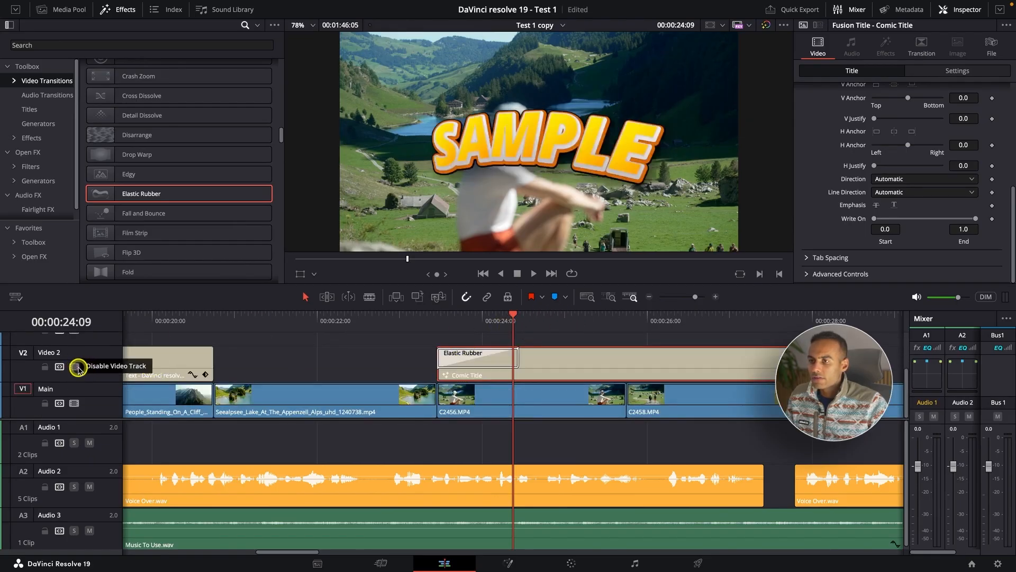
{"action": "left_click", "coordinate": [353, 324]}
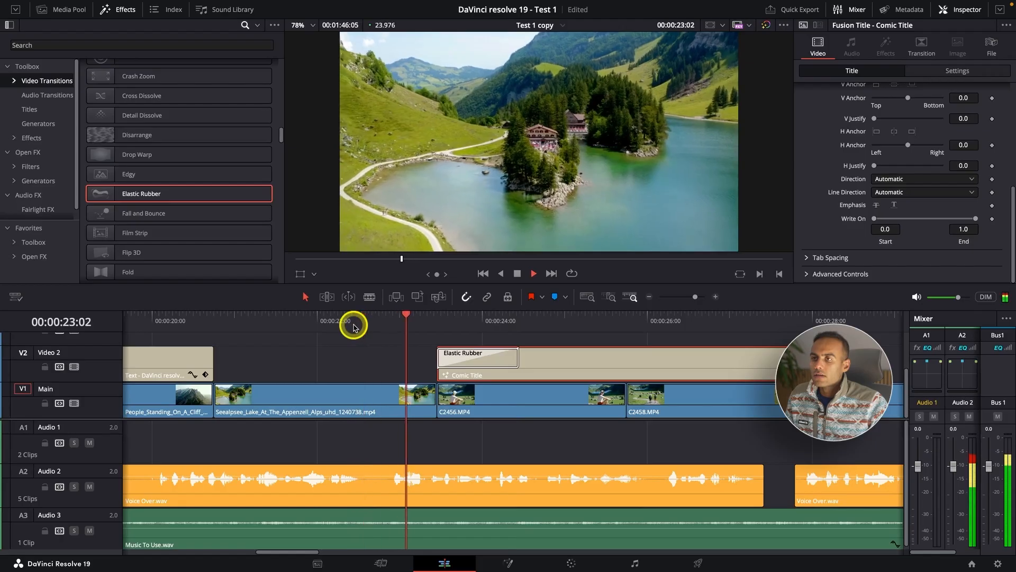
{"action": "left_click", "coordinate": [353, 324]}
{"action": "key", "text": "space"}
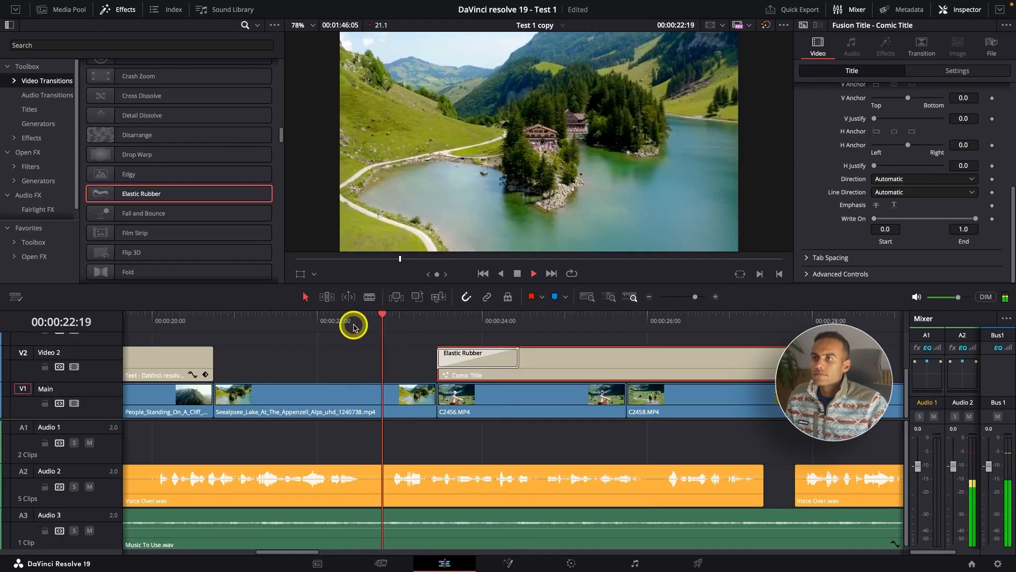
{"action": "mouse_move", "coordinate": [473, 329]}
{"action": "left_mouse_down"}
{"action": "mouse_move", "coordinate": [451, 325]}
{"action": "mouse_move", "coordinate": [469, 326]}
{"action": "left_mouse_up"}
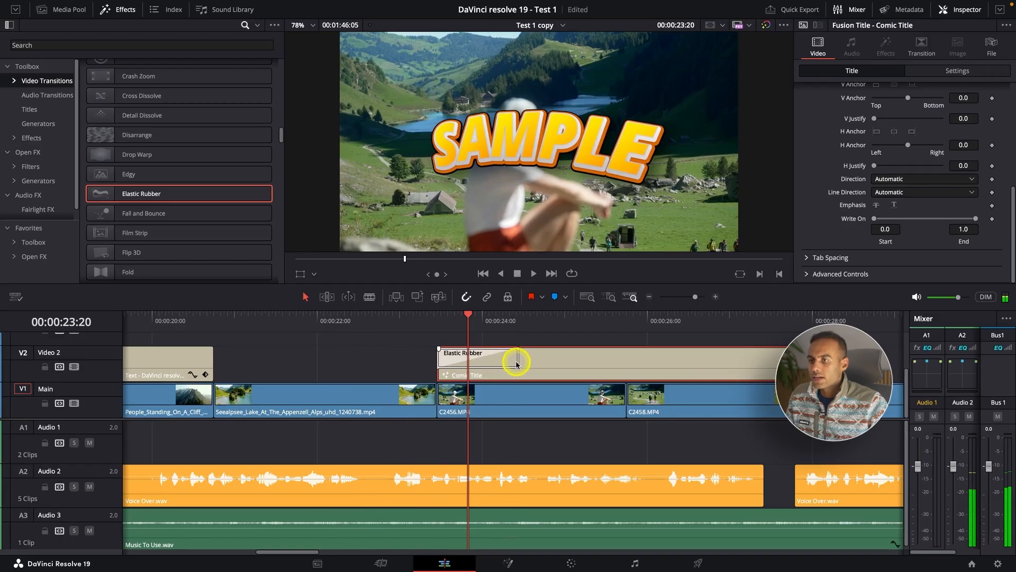
Shorten the Elastic Rubber transition to 9 frames, preview the faster animation and delete the transition.
{"action": "left_click_drag", "start_coordinate": [516, 364], "coordinate": [467, 364]}
{"action": "left_click", "coordinate": [348, 324]}
{"action": "key", "text": "space"}
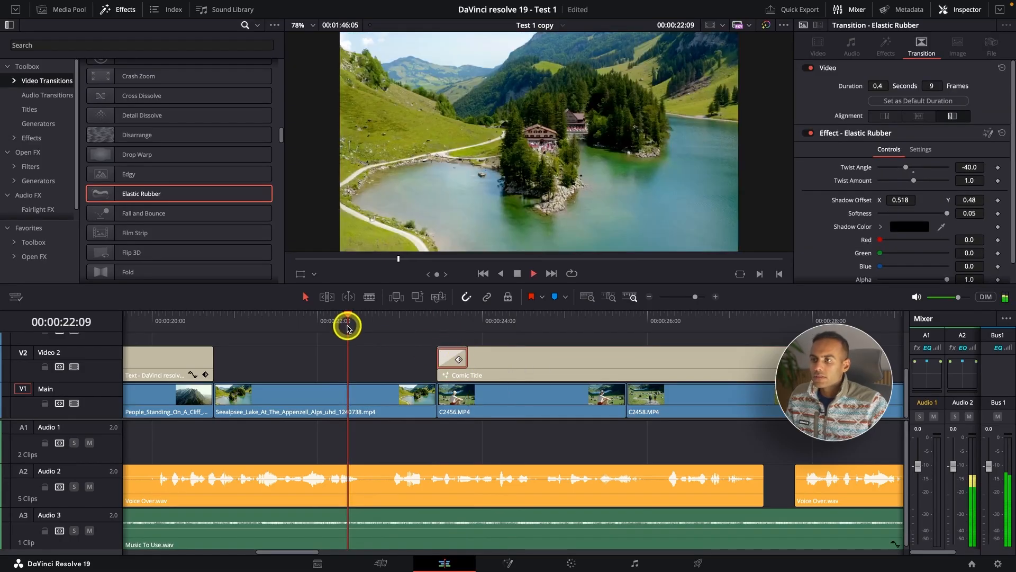
{"action": "key", "text": "space"}
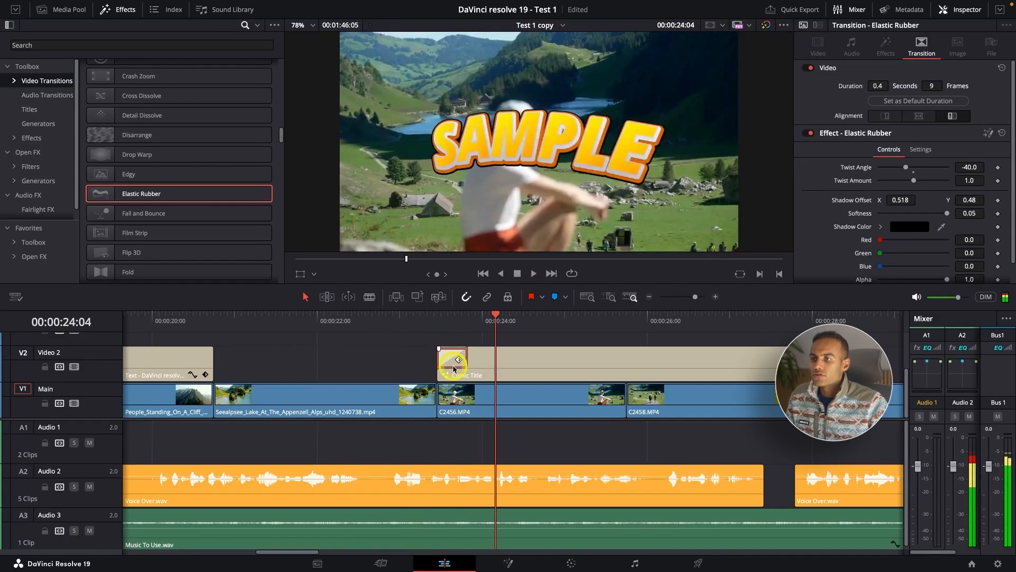
{"action": "key", "text": "Delete"}
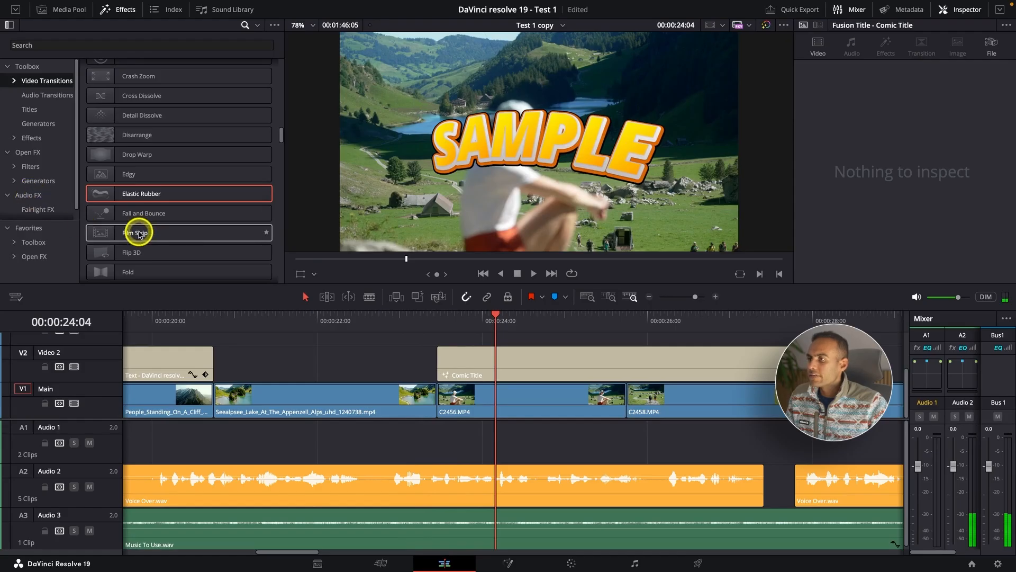
Try a Fall and Bounce transition at the start of the Comic Title, preview it and delete it.
{"action": "left_click_drag", "start_coordinate": [137, 212], "coordinate": [460, 360]}
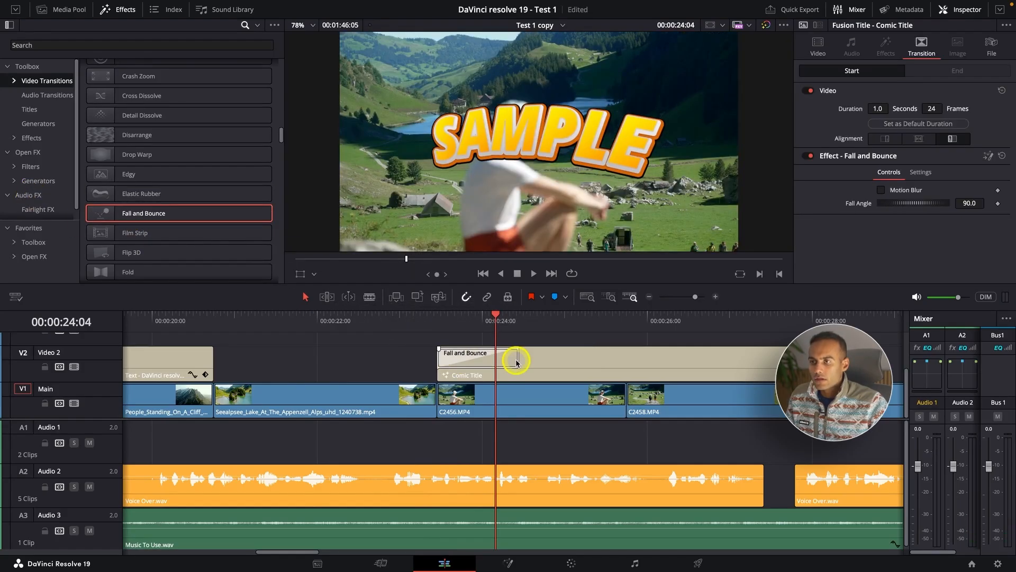
{"action": "left_click", "coordinate": [341, 323]}
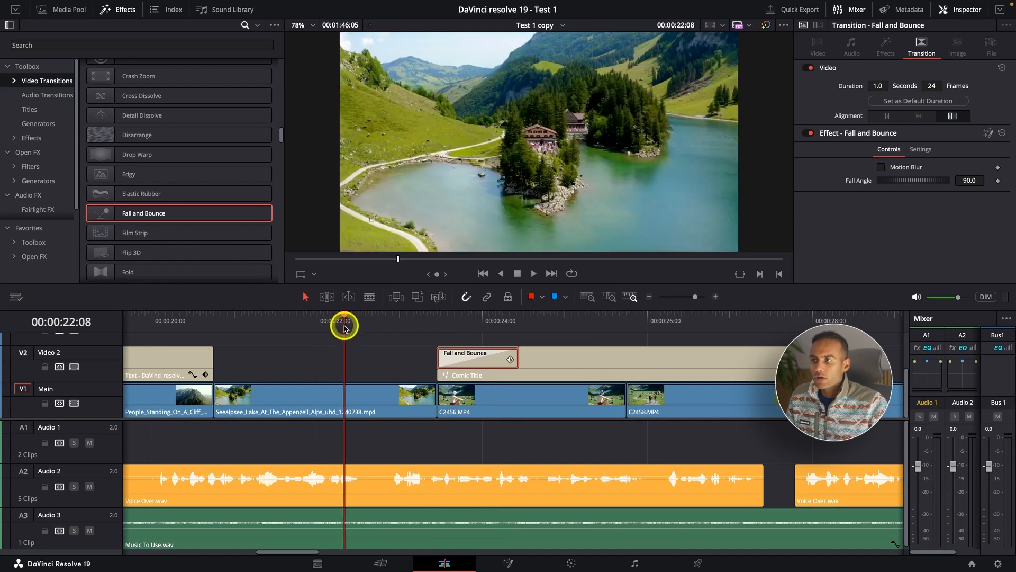
{"action": "key", "text": "space"}
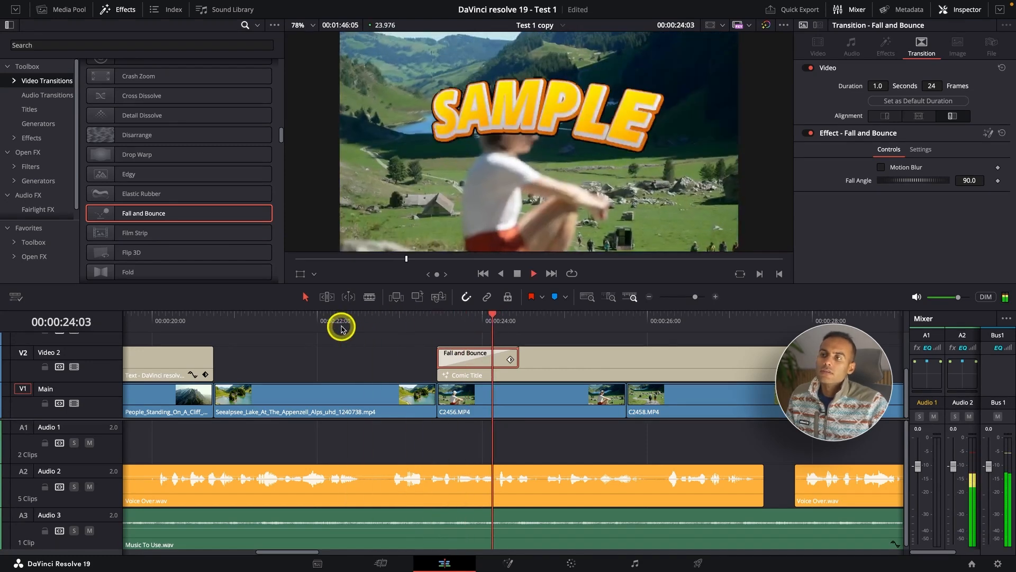
{"action": "key", "text": "space"}
{"action": "key", "text": "Delete"}
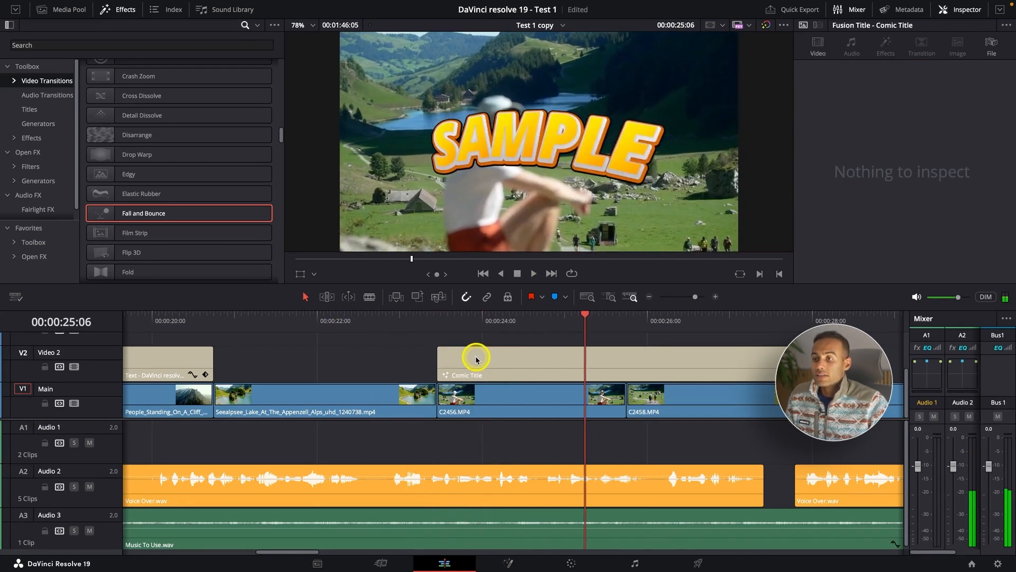
Return to the title presets and look through the basic and Fusion titles.
{"action": "scroll", "coordinate": [476, 358], "scroll_direction": "down", "scroll_amount": 5}
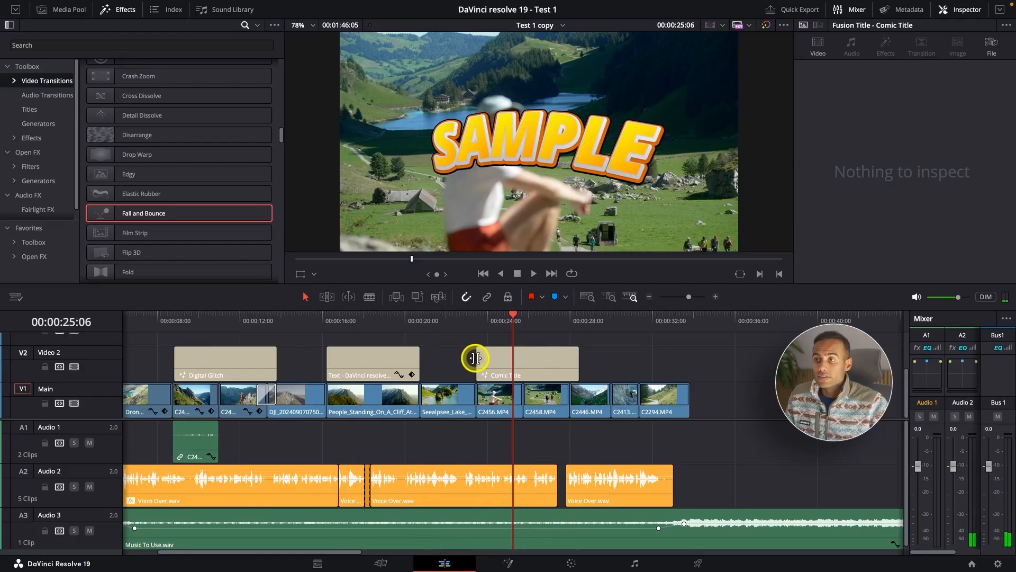
{"action": "scroll", "coordinate": [475, 358], "scroll_direction": "down", "scroll_amount": 3}
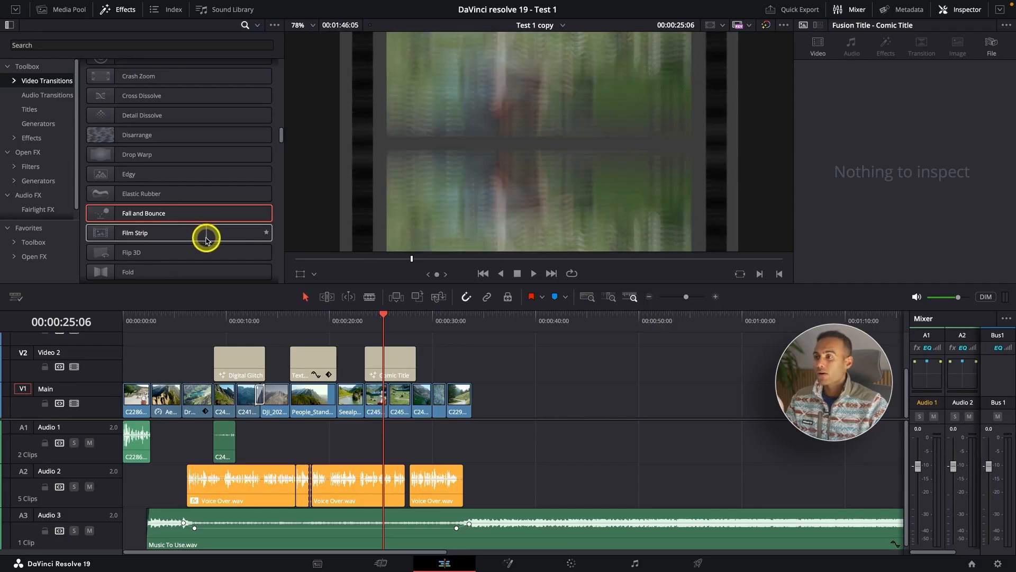
{"action": "left_click", "coordinate": [35, 113]}
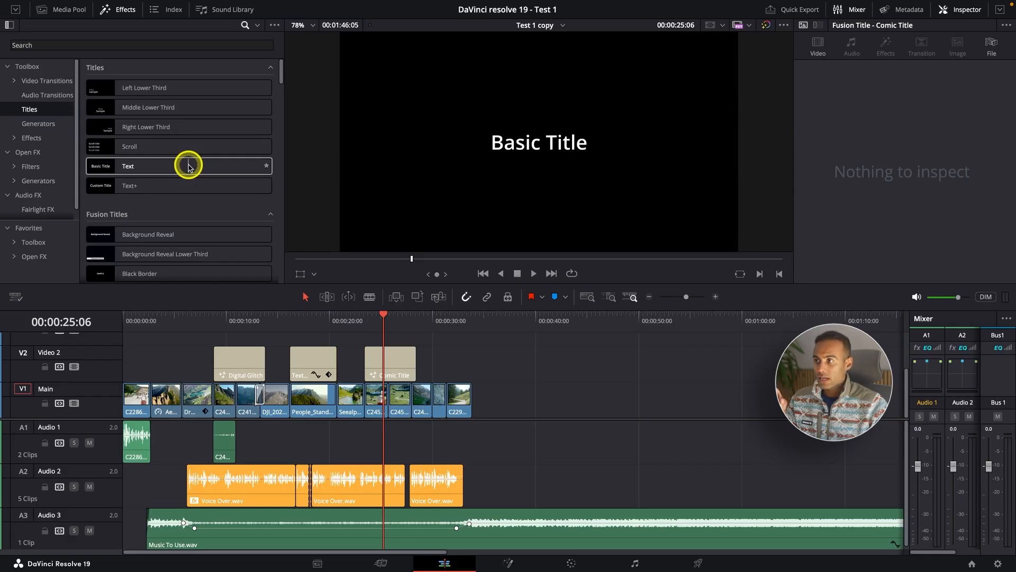
{"action": "scroll", "coordinate": [189, 166], "scroll_direction": "down", "scroll_amount": 5}
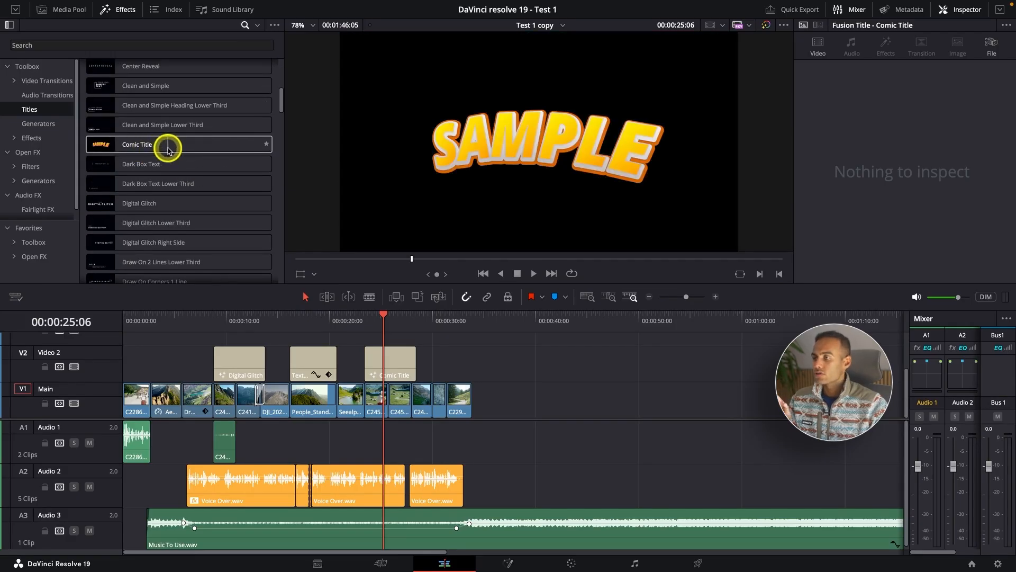
{"action": "scroll", "coordinate": [167, 149], "scroll_direction": "down", "scroll_amount": 1}
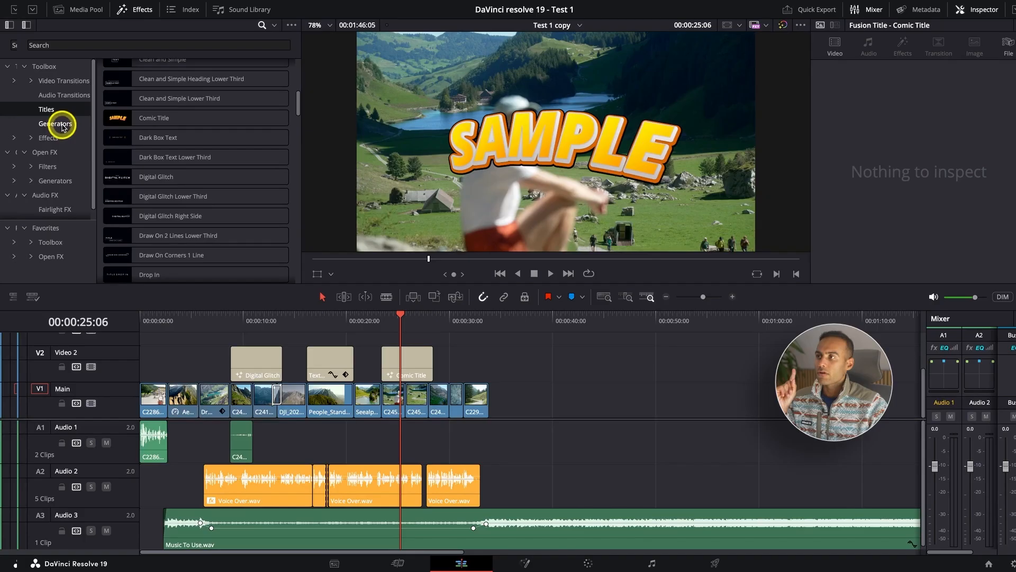
Try the 10 Step generator on Video 2 after the Text title, view it and delete it.
{"action": "left_click", "coordinate": [61, 125]}
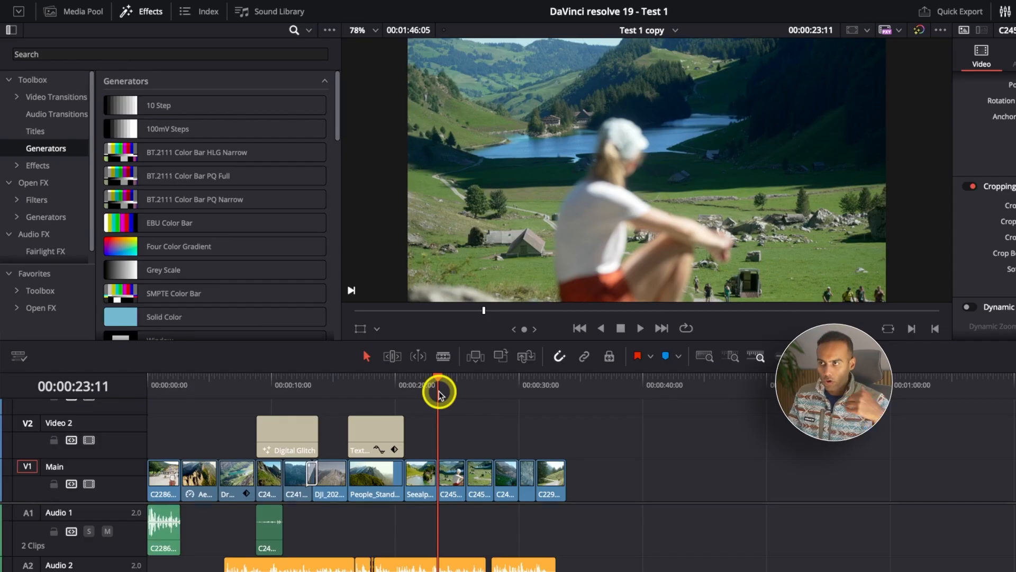
{"action": "left_click_drag", "start_coordinate": [164, 106], "coordinate": [467, 411]}
{"action": "left_click", "coordinate": [466, 390]}
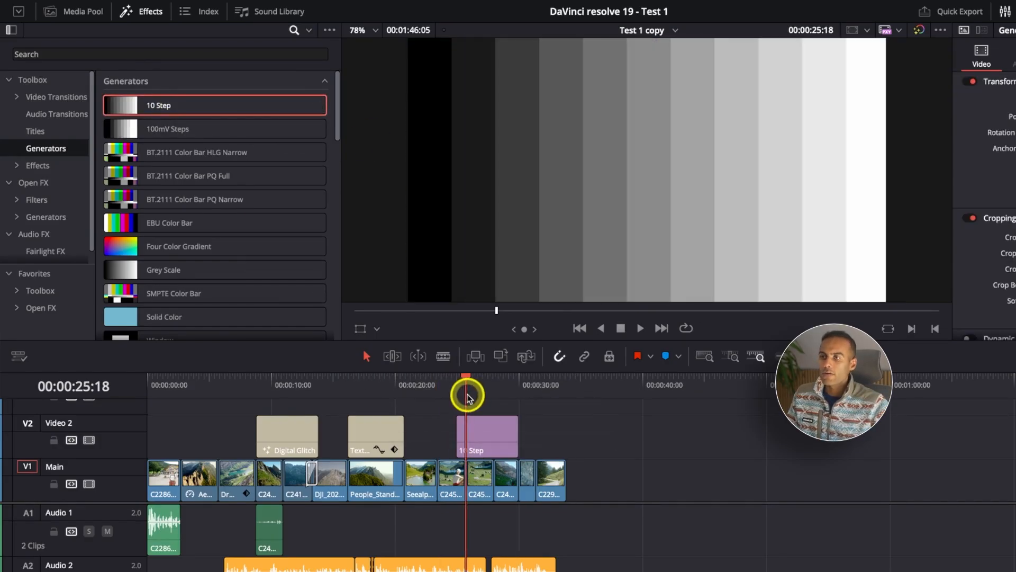
{"action": "left_click", "coordinate": [491, 384]}
{"action": "left_click", "coordinate": [487, 438]}
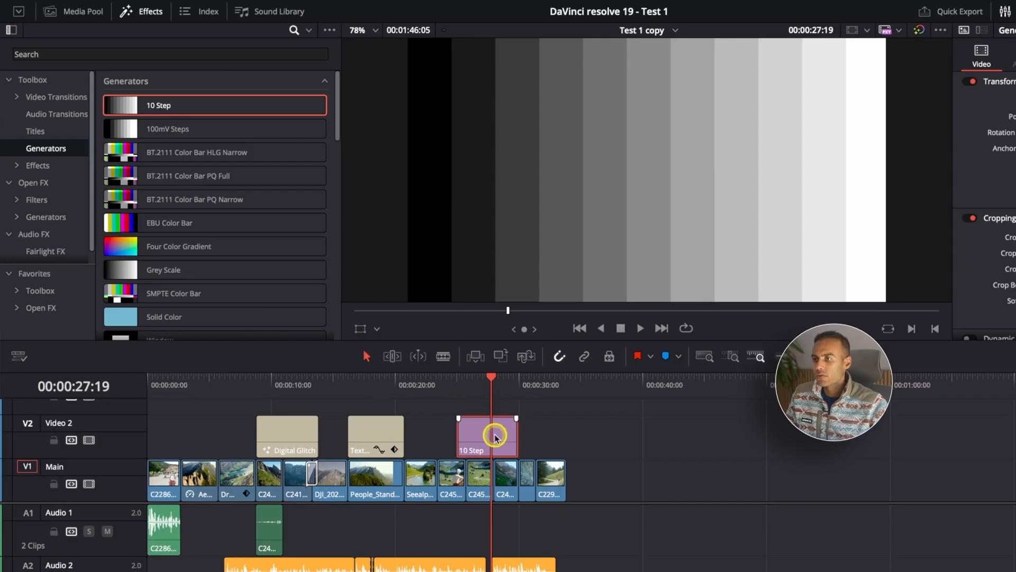
{"action": "key", "text": "Delete"}
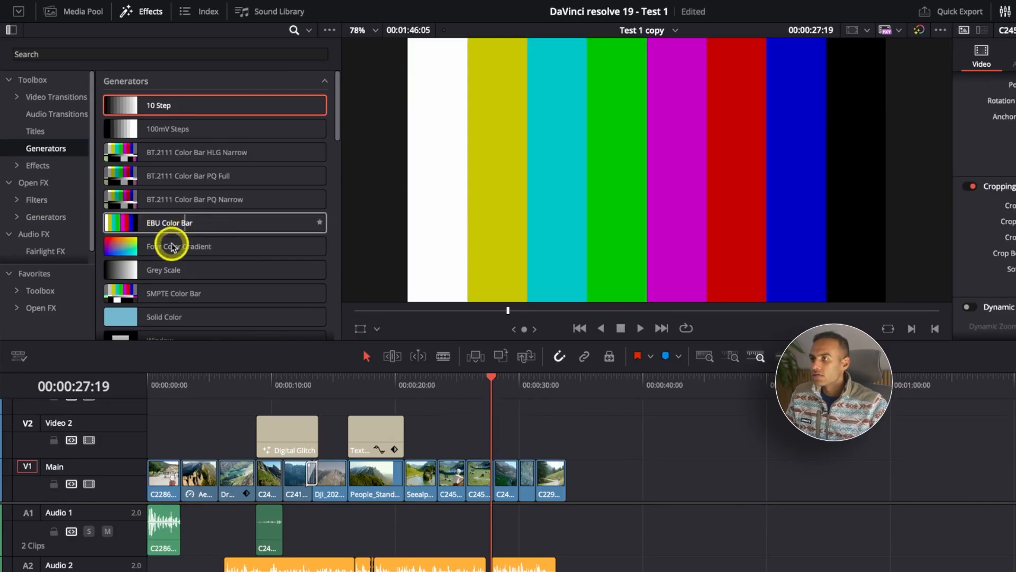
Place a Solid Color generator on Video 2 with the C2458.MP4 clip moved above it onto Video 3.
{"action": "scroll", "coordinate": [159, 259], "scroll_direction": "down", "scroll_amount": 1}
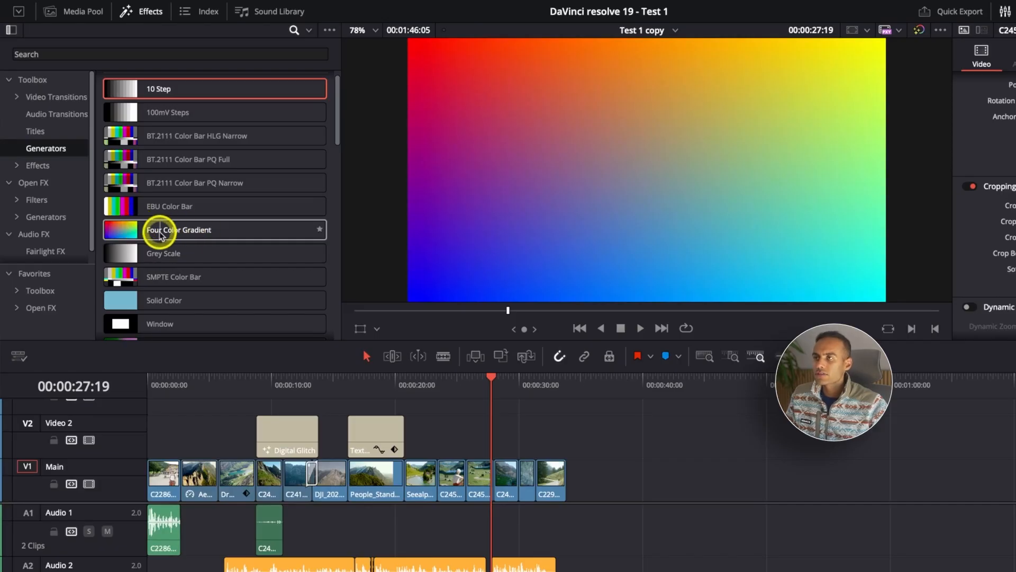
{"action": "scroll", "coordinate": [167, 230], "scroll_direction": "down", "scroll_amount": 3}
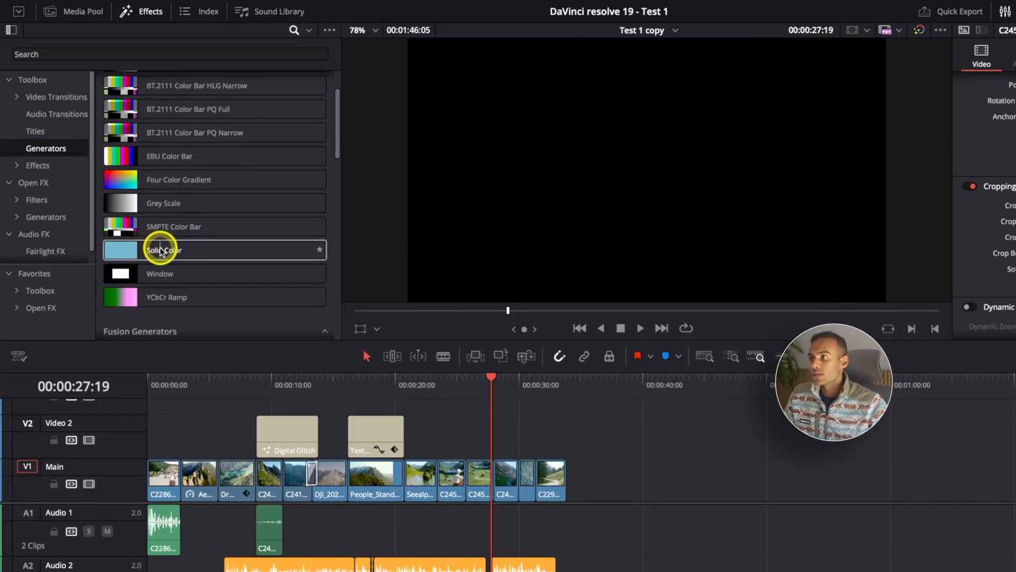
{"action": "left_click_drag", "start_coordinate": [158, 250], "coordinate": [488, 448]}
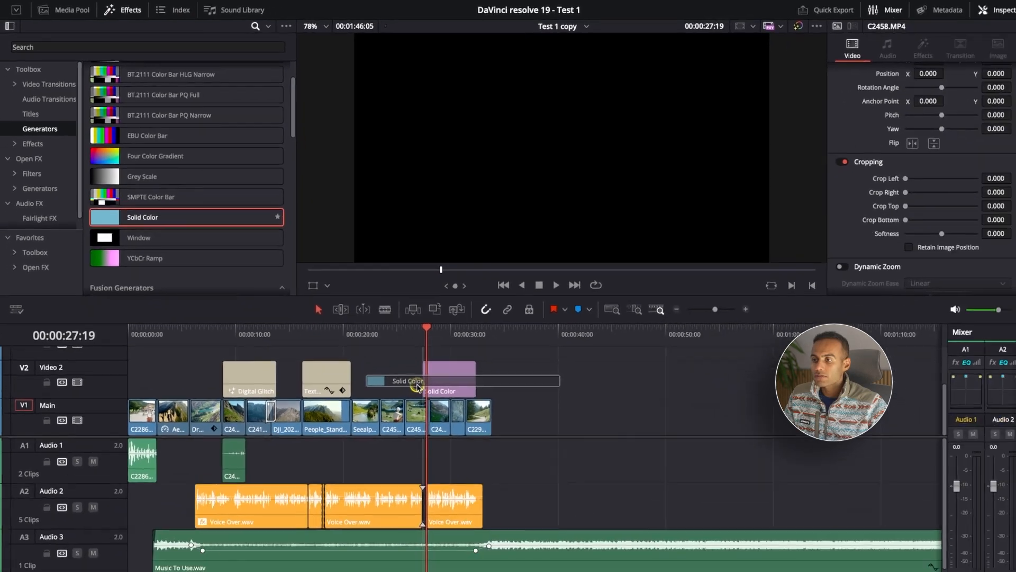
{"action": "mouse_move", "coordinate": [407, 374]}
{"action": "left_mouse_down"}
{"action": "mouse_move", "coordinate": [393, 375]}
{"action": "mouse_move", "coordinate": [399, 397]}
{"action": "mouse_move", "coordinate": [401, 344]}
{"action": "mouse_move", "coordinate": [405, 372]}
{"action": "left_mouse_up"}
Trim the Solid Color clip's end to 00:00:28:00 so it matches the end of the C2458.MP4 clip.
{"action": "key", "text": "super+equal"}
{"action": "key", "text": "super+equal"}
{"action": "left_click", "coordinate": [520, 318]}
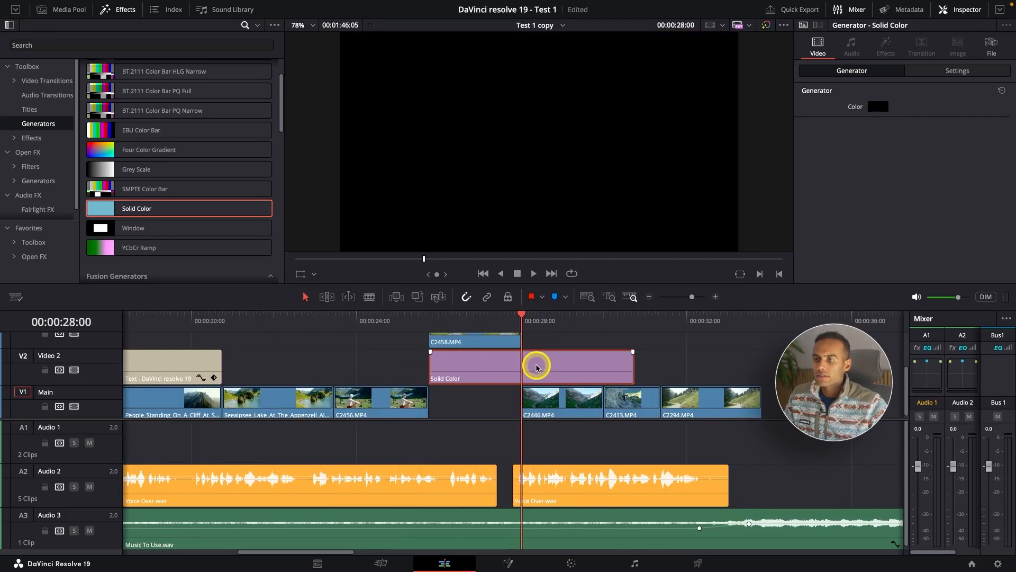
{"action": "key", "text": "ctrl+shift+bracketright"}
{"action": "key", "text": "super+minus"}
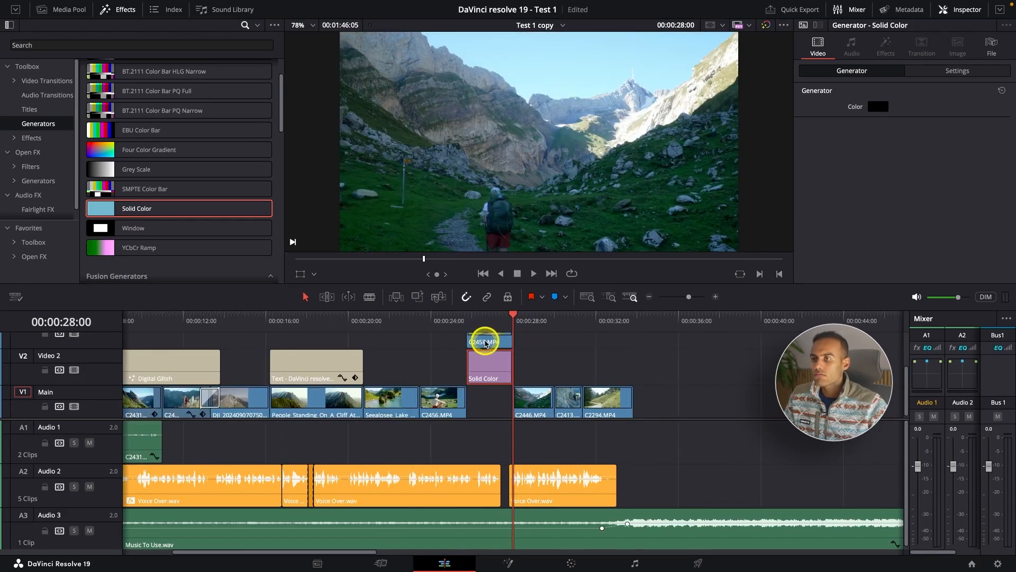
Scale the C2458.MP4 clip on Video 3 down to a zoom of 0.800 so the solid colour frames it.
{"action": "left_click", "coordinate": [491, 316]}
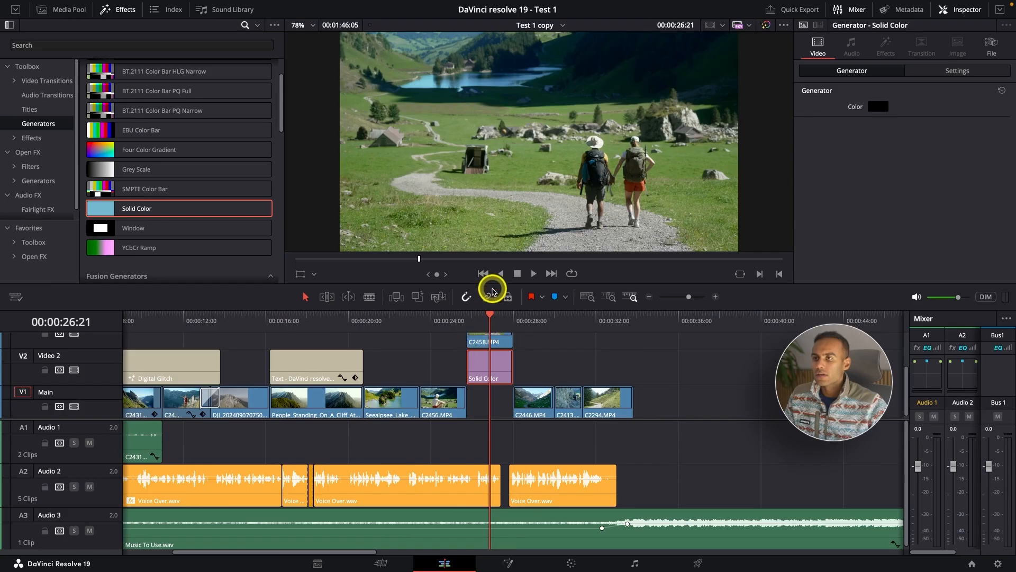
{"action": "left_click_drag", "start_coordinate": [492, 284], "coordinate": [492, 270]}
{"action": "left_click_drag", "start_coordinate": [116, 411], "coordinate": [113, 422]}
{"action": "left_click", "coordinate": [483, 336]}
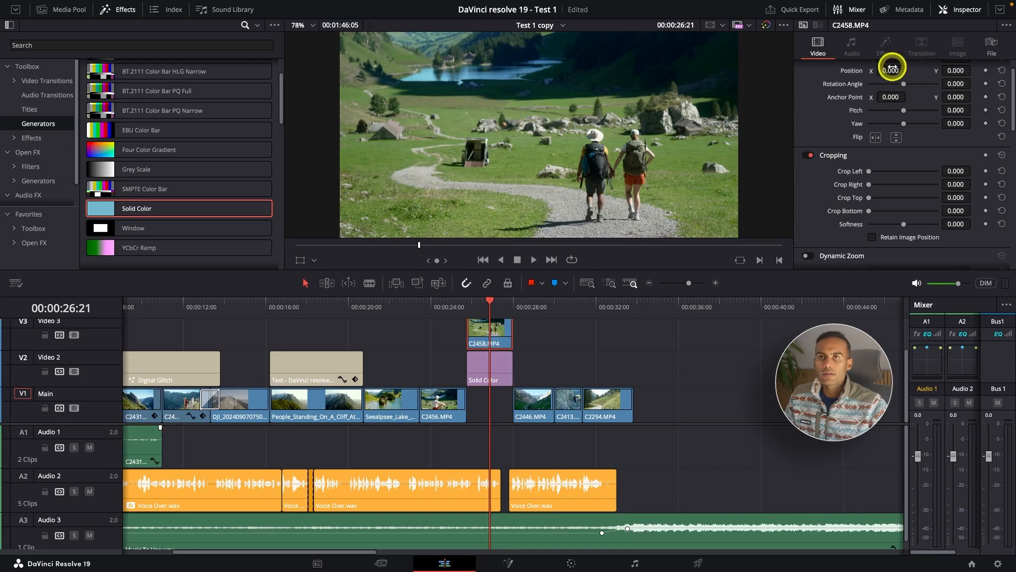
{"action": "scroll", "coordinate": [890, 80], "scroll_direction": "up", "scroll_amount": 2}
{"action": "left_click_drag", "start_coordinate": [892, 84], "coordinate": [884, 85]}
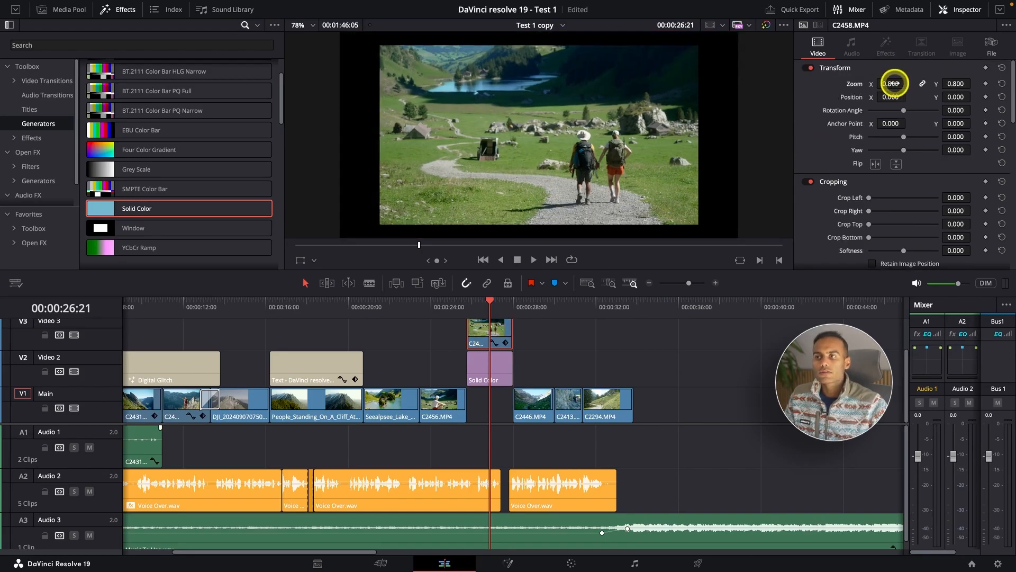
Disable and re-enable the Video 2 track to compare the frame with and without the solid colour background.
{"action": "scroll", "coordinate": [893, 84], "scroll_direction": "down", "scroll_amount": 1}
{"action": "scroll", "coordinate": [646, 149], "scroll_direction": "down", "scroll_amount": 2}
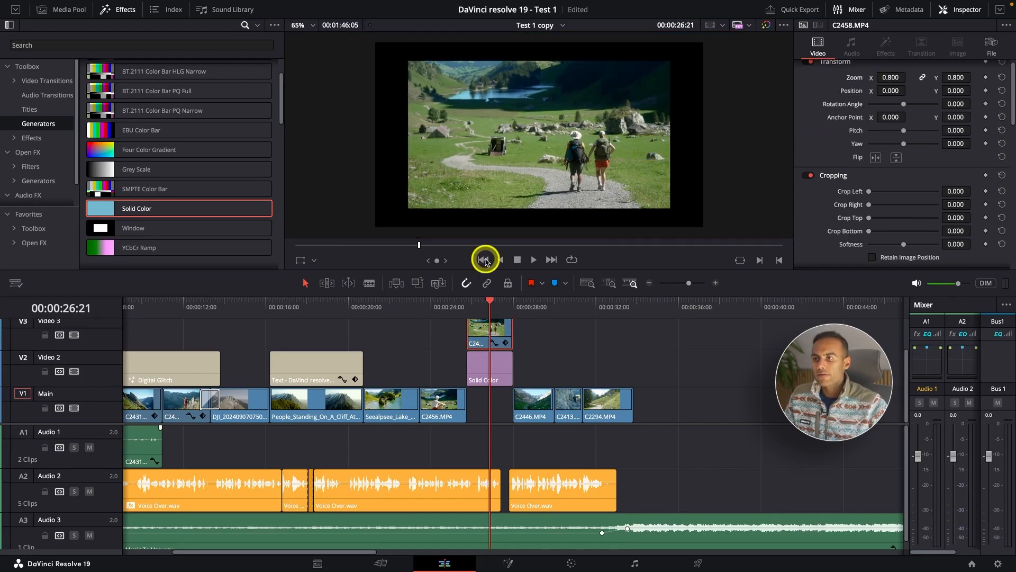
{"action": "left_click", "coordinate": [74, 373]}
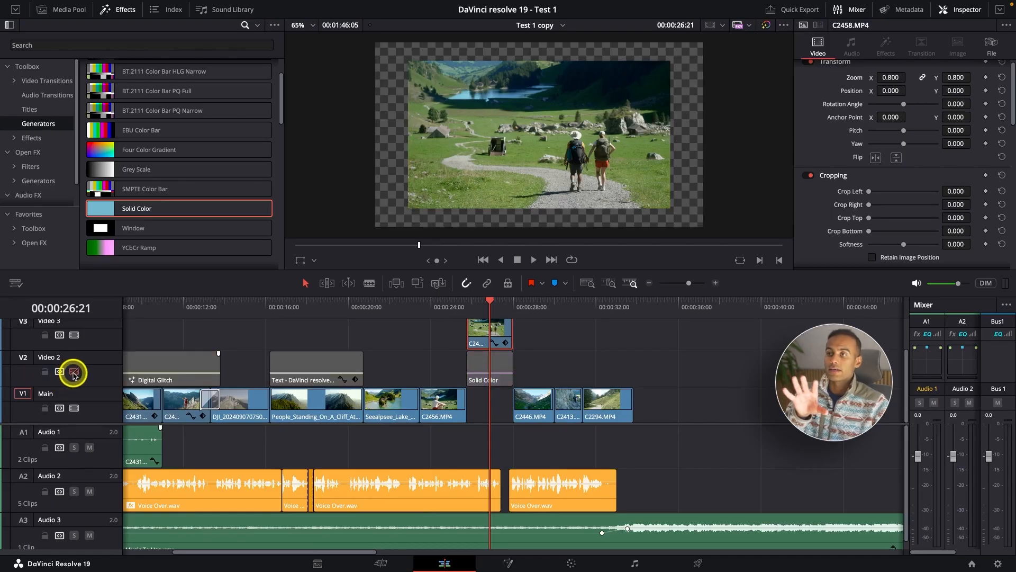
{"action": "left_click", "coordinate": [74, 373]}
Try white on the Solid Color generator, and apply the dark gridColor swatch as its colour.
{"action": "left_click", "coordinate": [490, 377]}
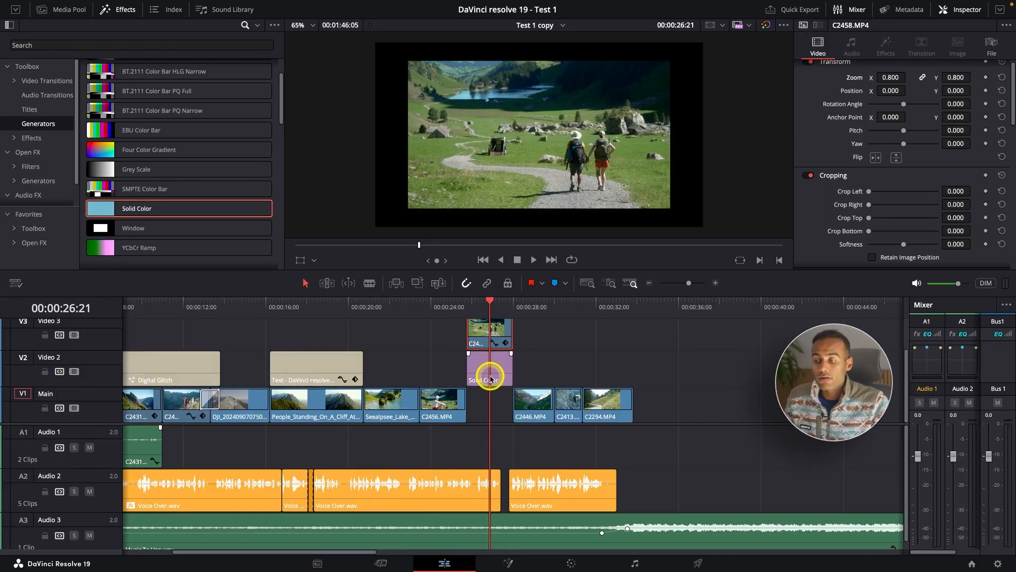
{"action": "left_click", "coordinate": [490, 377]}
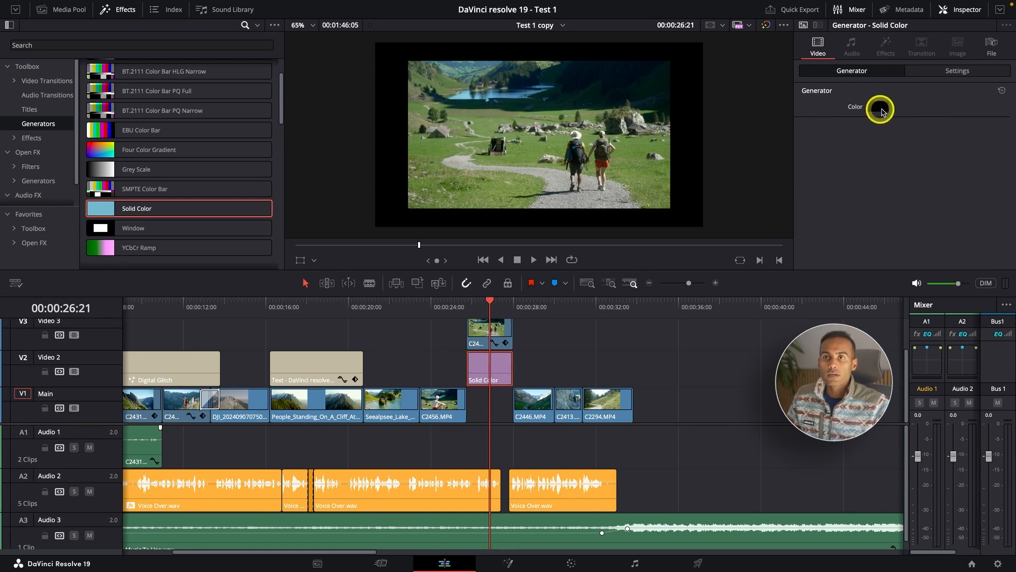
{"action": "left_click", "coordinate": [882, 110]}
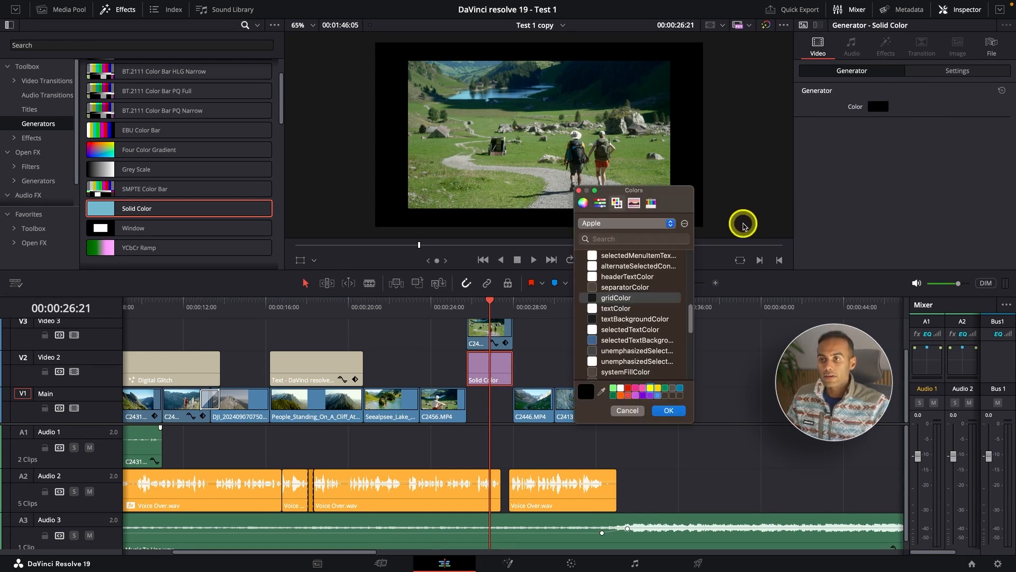
{"action": "left_click", "coordinate": [621, 388]}
{"action": "left_click", "coordinate": [598, 269]}
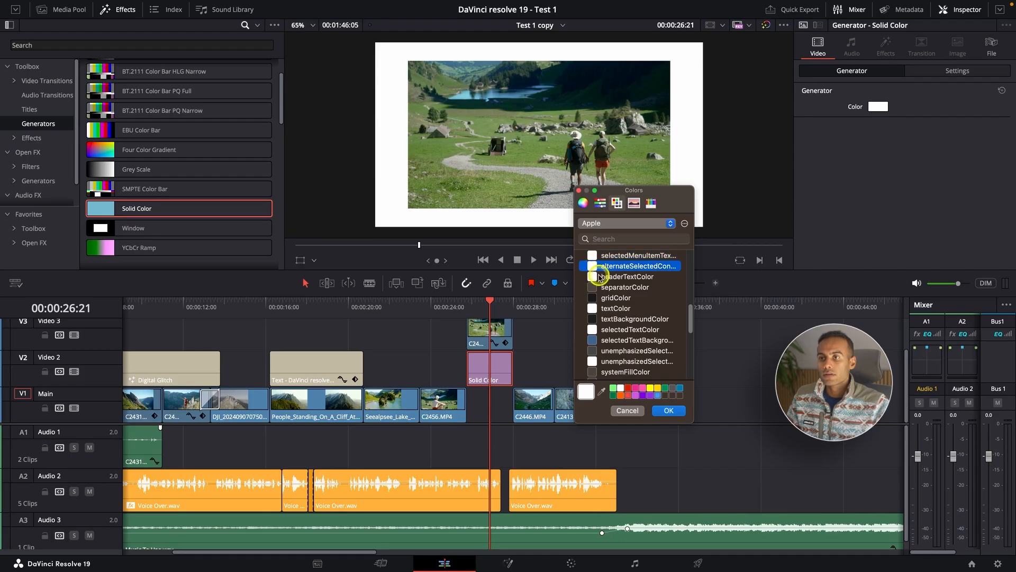
{"action": "left_click", "coordinate": [596, 298]}
{"action": "left_click", "coordinate": [665, 411]}
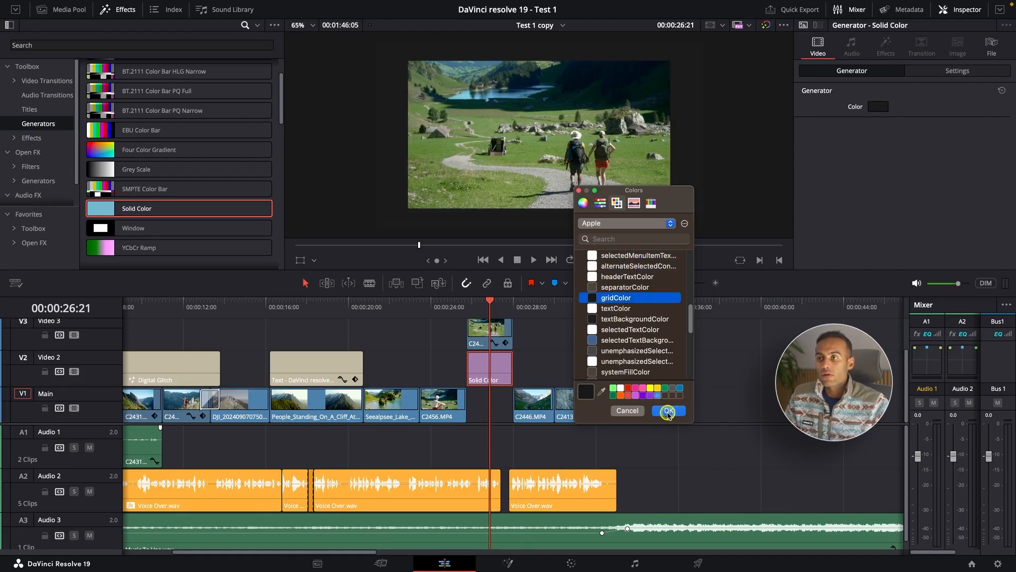
Replace the Solid Color generator on Video 2 with a Four Color Gradient and trim its end to 00:00:28:00.
{"action": "left_click", "coordinate": [496, 374]}
{"action": "key", "text": "Delete"}
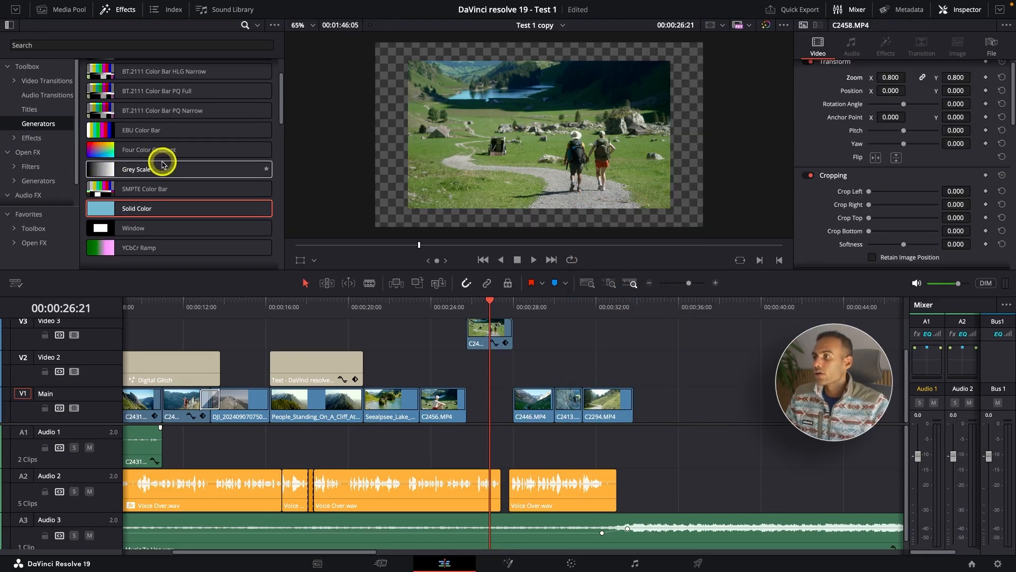
{"action": "left_click_drag", "start_coordinate": [163, 152], "coordinate": [472, 374]}
{"action": "left_click", "coordinate": [495, 331]}
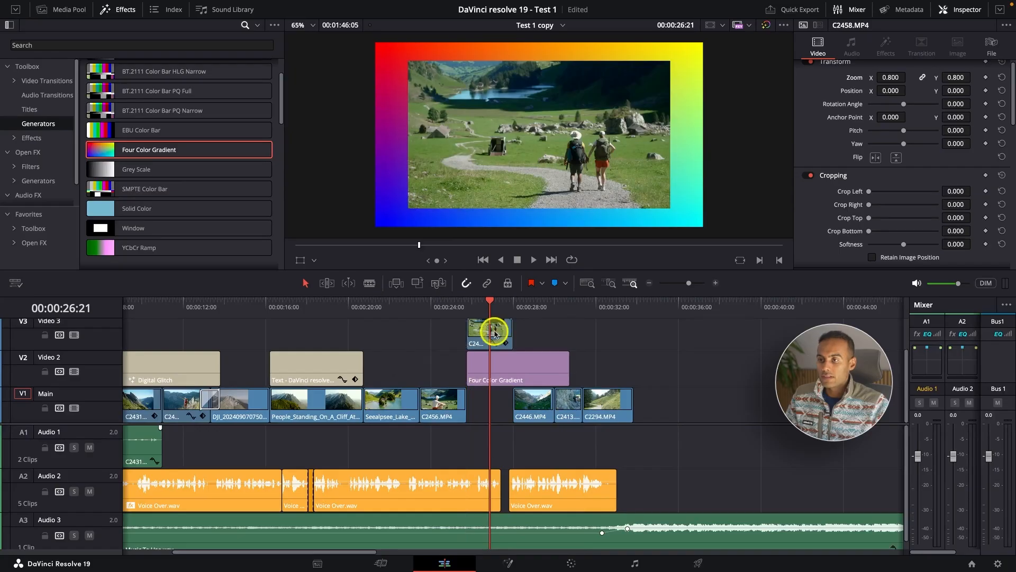
{"action": "left_click", "coordinate": [512, 312]}
{"action": "left_click", "coordinate": [515, 361]}
{"action": "key", "text": "shift+]"}
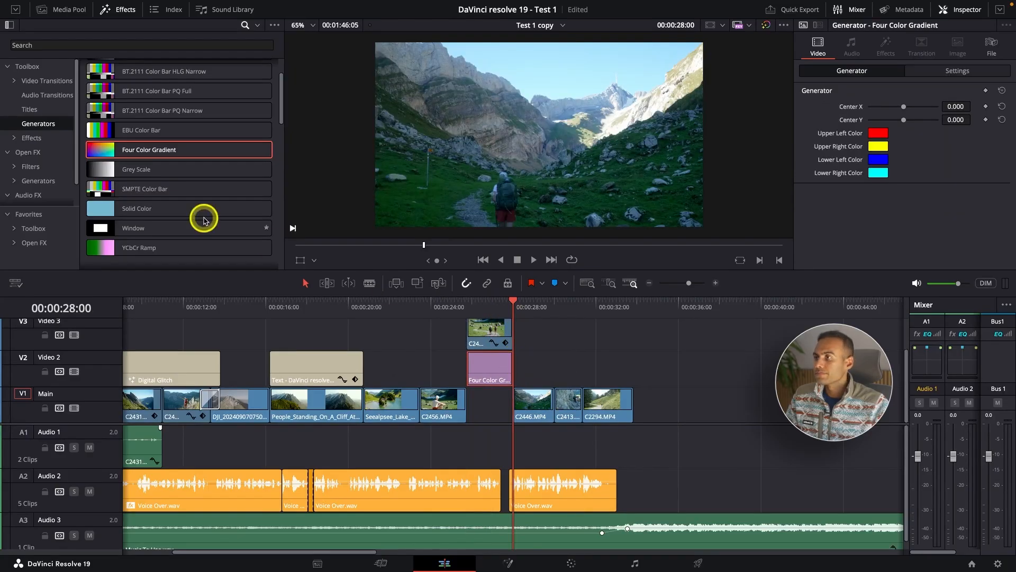
Try the Comic Speed Lines generator on Video 2 in place of the Four Color Gradient, play it back and delete it.
{"action": "left_click", "coordinate": [137, 169]}
{"action": "scroll", "coordinate": [141, 172], "scroll_direction": "down", "scroll_amount": 3}
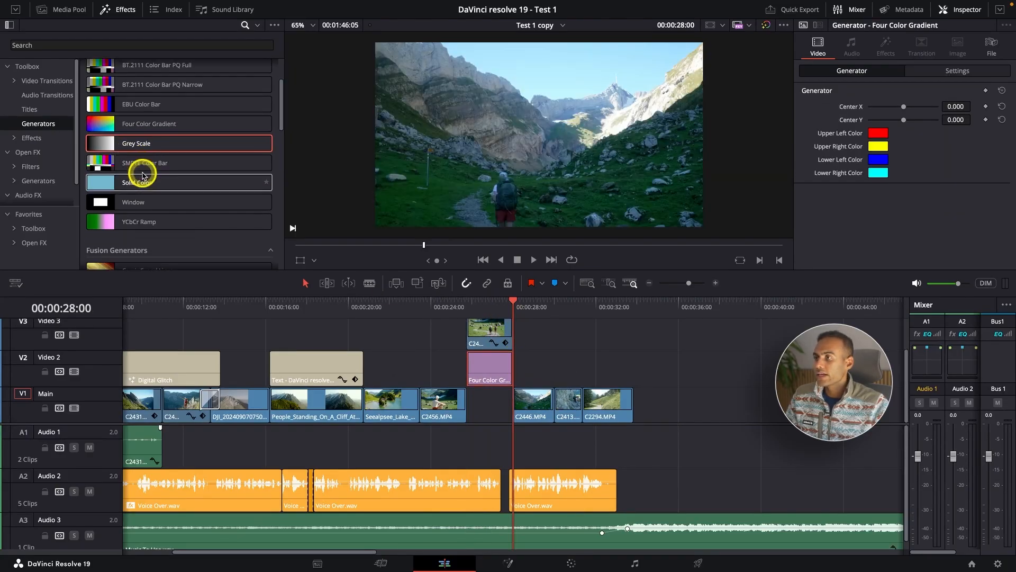
{"action": "scroll", "coordinate": [111, 174], "scroll_direction": "down", "scroll_amount": 2}
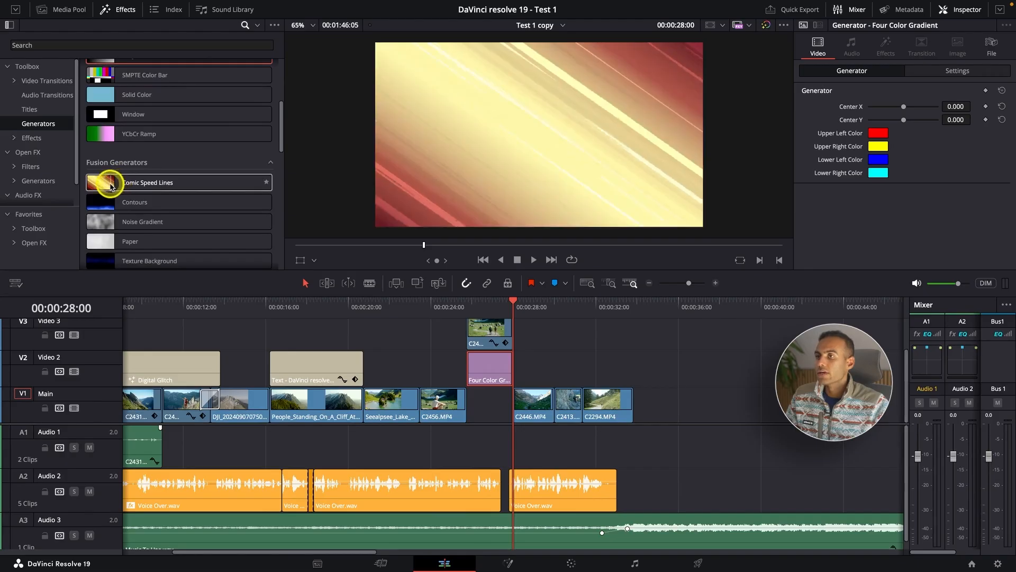
{"action": "left_click_drag", "start_coordinate": [162, 183], "coordinate": [473, 380]}
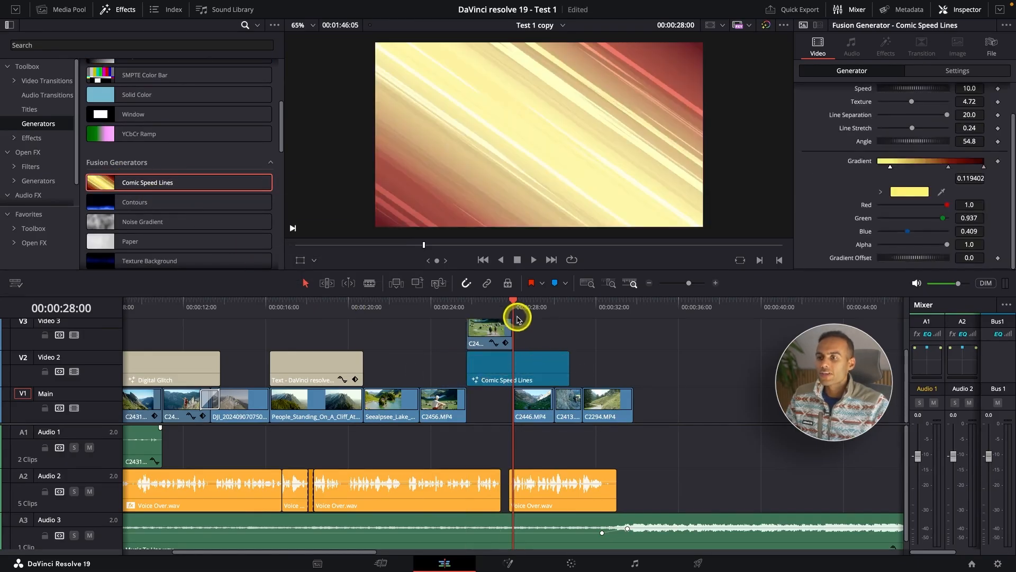
{"action": "left_click", "coordinate": [465, 313]}
{"action": "key", "text": "space"}
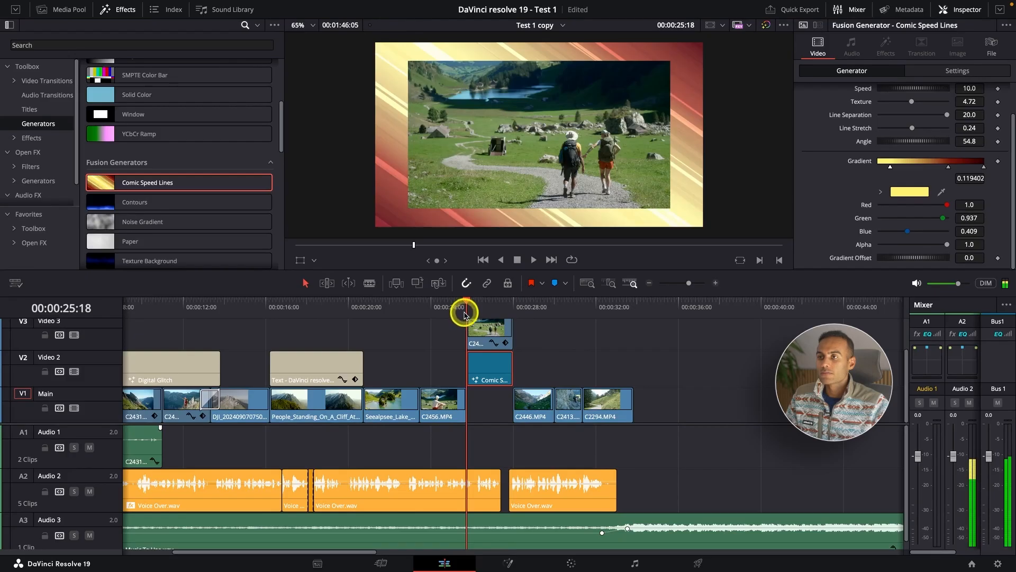
{"action": "key", "text": "space"}
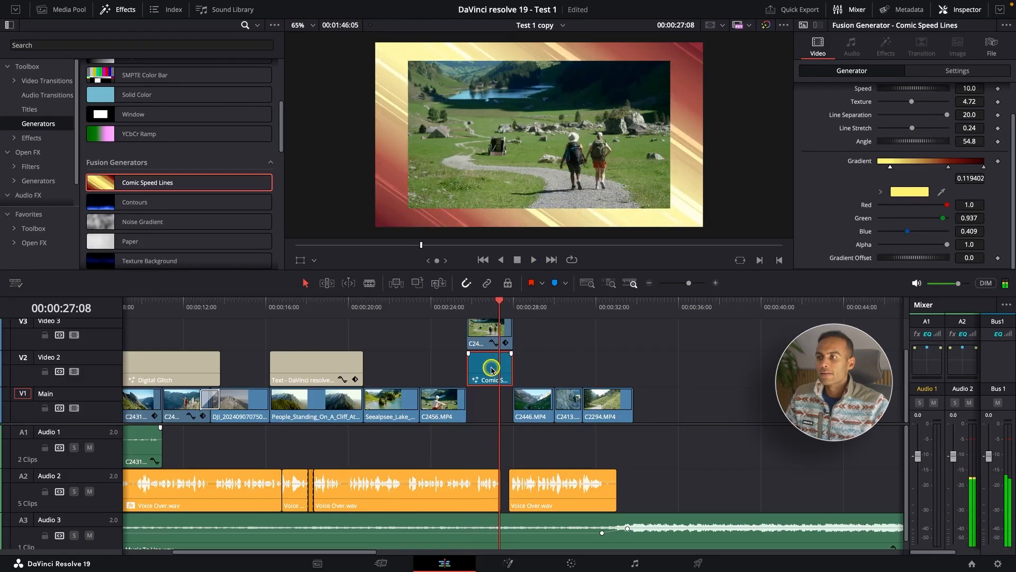
{"action": "key", "text": "Delete"}
Move the Text title up onto Video 3 and place a Paper generator beneath it on Video 2.
{"action": "scroll", "coordinate": [192, 229], "scroll_direction": "down", "scroll_amount": 1}
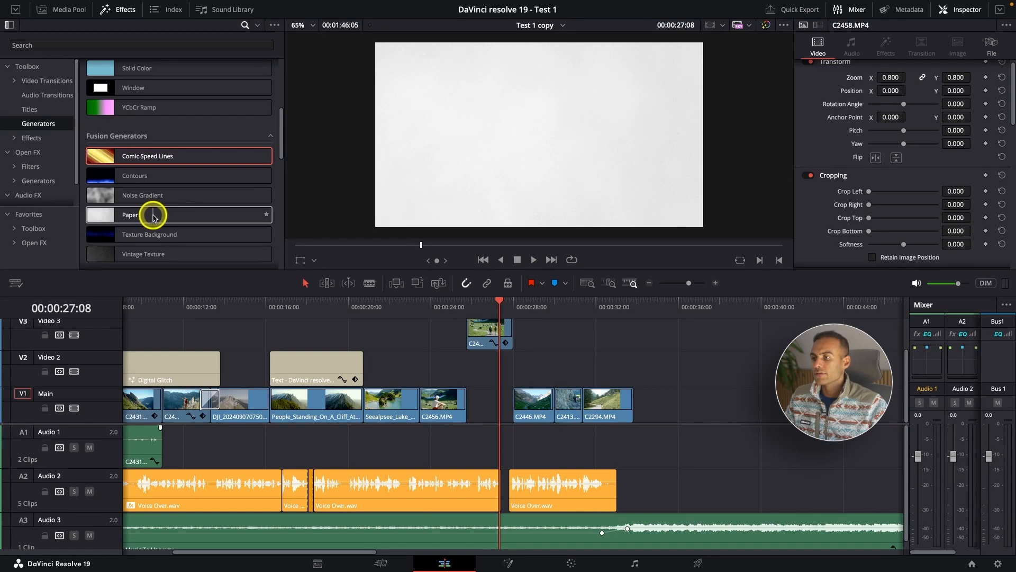
{"action": "left_click", "coordinate": [154, 217]}
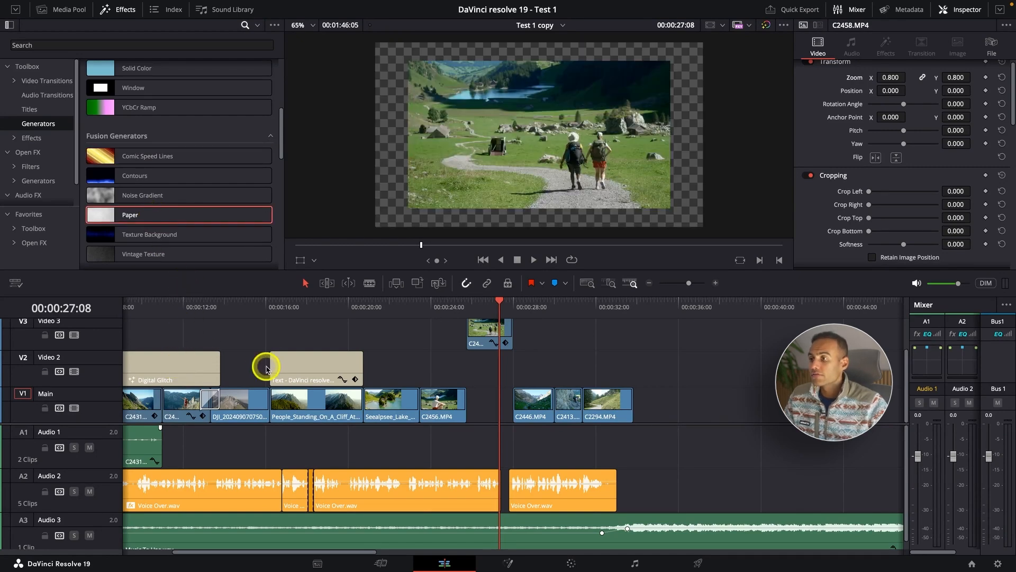
{"action": "left_click_drag", "start_coordinate": [286, 365], "coordinate": [309, 344]}
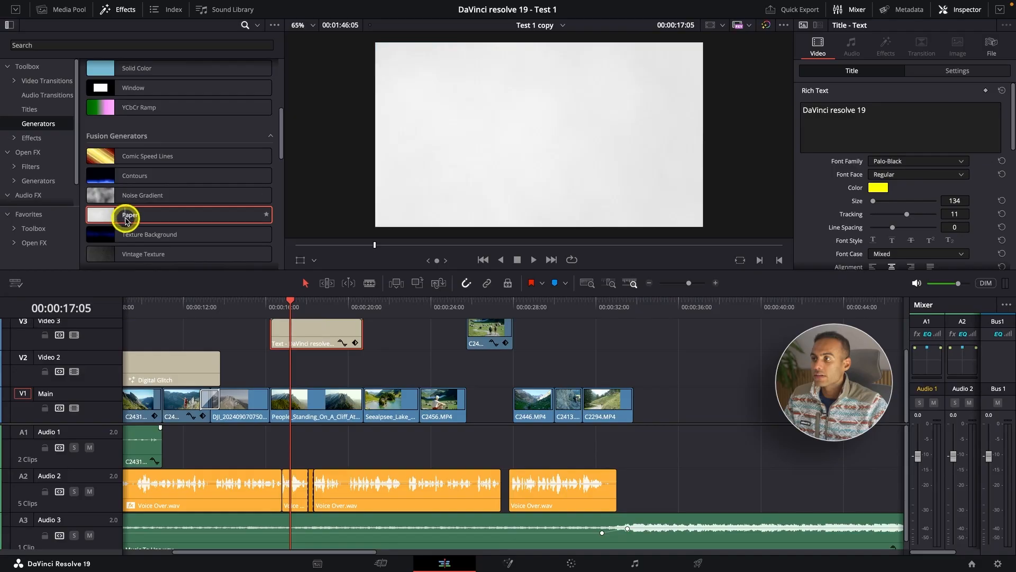
{"action": "left_click_drag", "start_coordinate": [125, 215], "coordinate": [268, 373]}
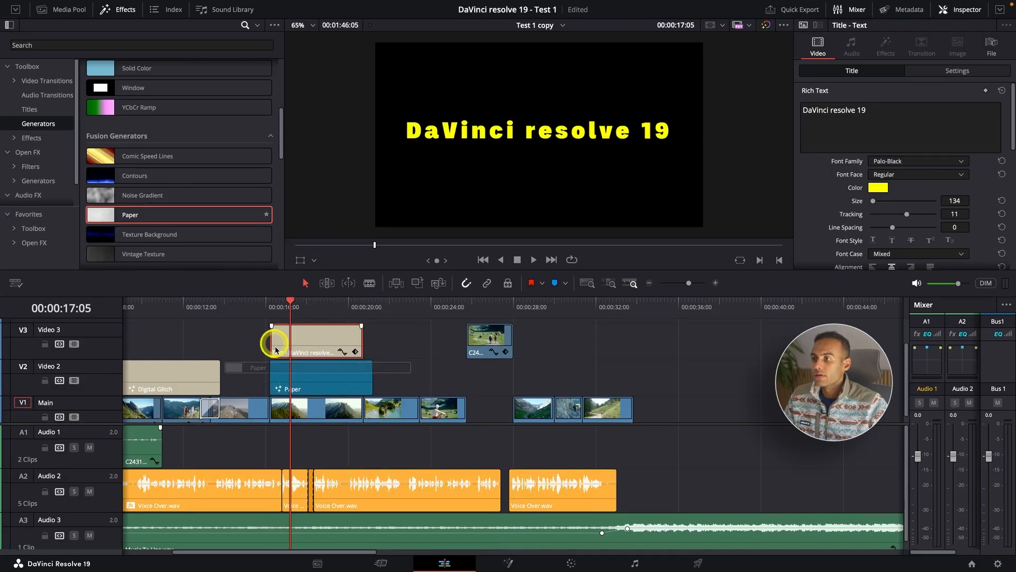
Play the title over the Paper background and trim the ends of both clips to 00:00:19:18.
{"action": "left_click", "coordinate": [245, 310]}
{"action": "key", "text": "space"}
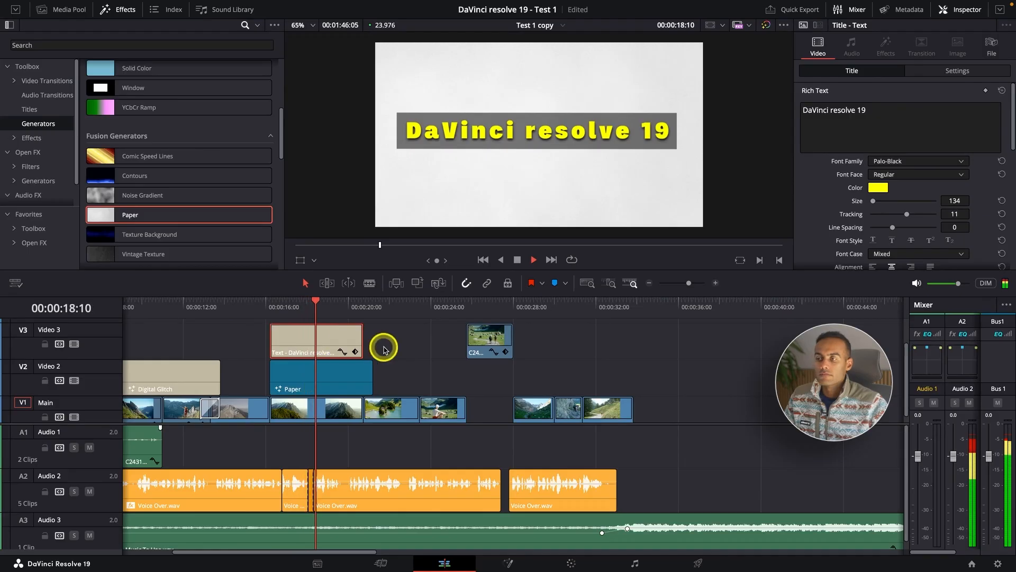
{"action": "key", "text": "space"}
{"action": "left_click_drag", "start_coordinate": [383, 342], "coordinate": [352, 374]}
{"action": "key", "text": "shift+]"}
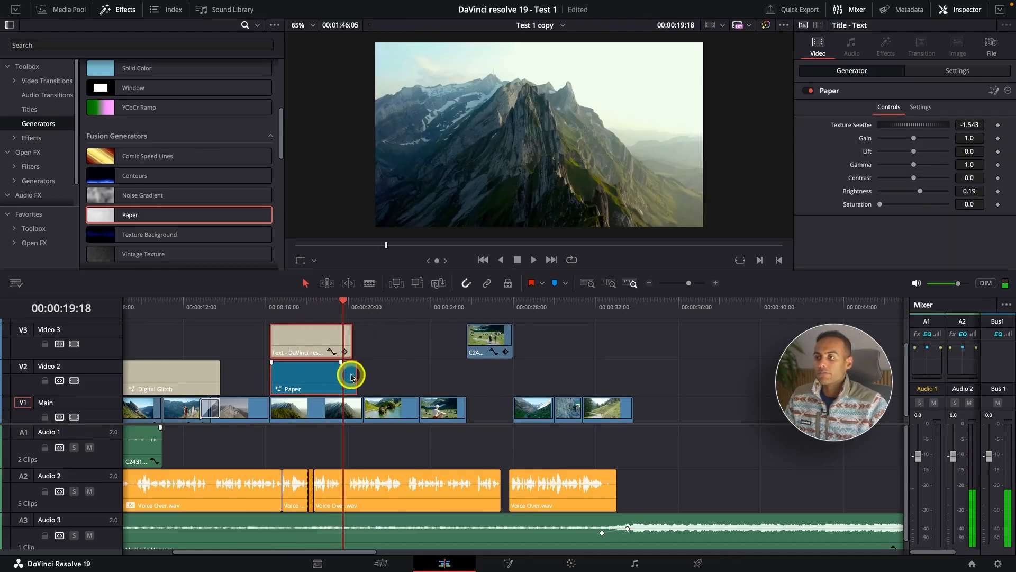
{"action": "left_click", "coordinate": [373, 354]}
Place the 3DText Rotate stinger transition on Video 2, starting at 00:00:20:18, and play it back.
{"action": "scroll", "coordinate": [123, 191], "scroll_direction": "down", "scroll_amount": 3}
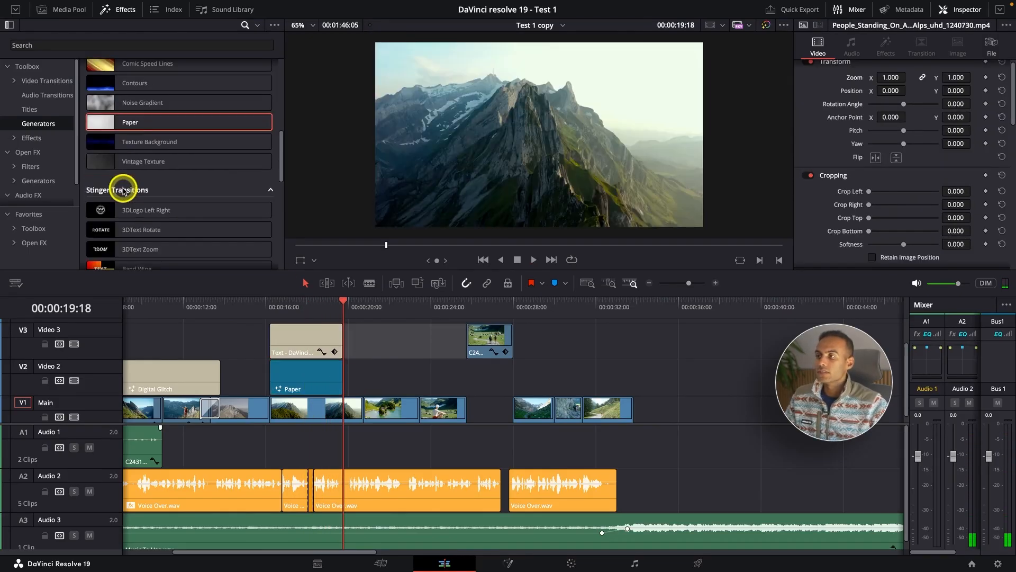
{"action": "scroll", "coordinate": [123, 191], "scroll_direction": "down", "scroll_amount": 1}
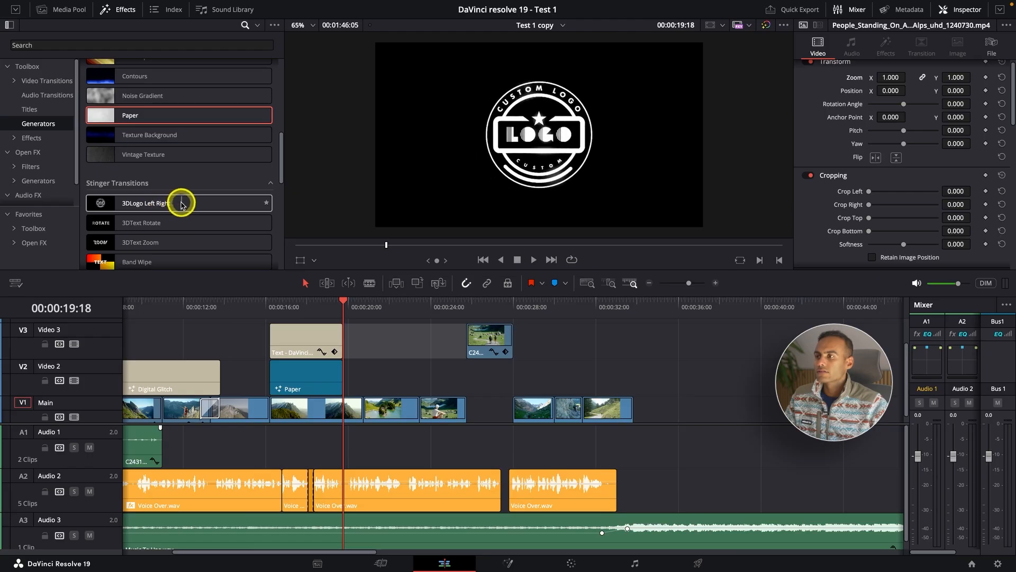
{"action": "scroll", "coordinate": [158, 207], "scroll_direction": "down", "scroll_amount": 1}
{"action": "left_click", "coordinate": [179, 214]}
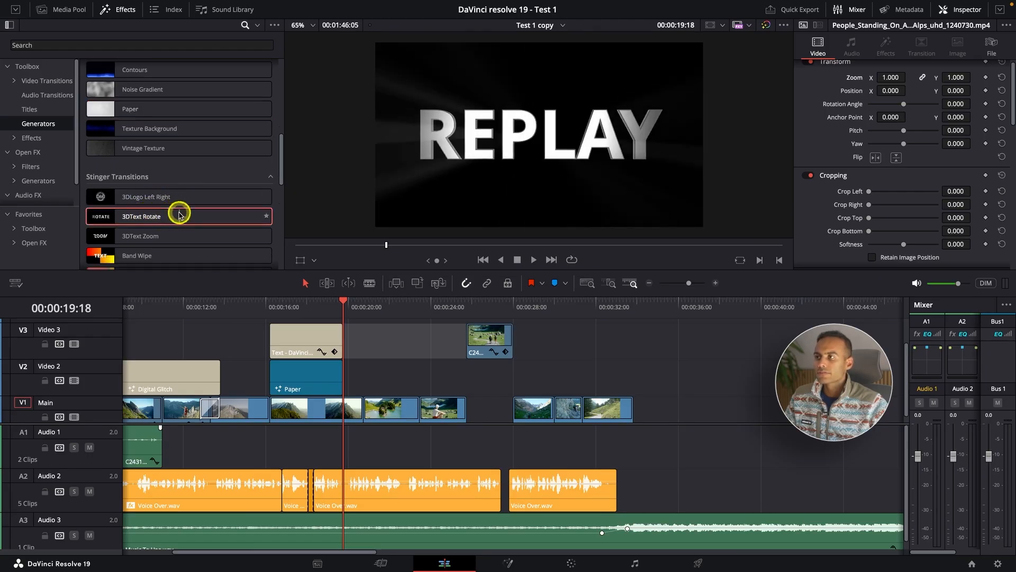
{"action": "left_click_drag", "start_coordinate": [179, 214], "coordinate": [359, 393]}
{"action": "left_click", "coordinate": [365, 314]}
{"action": "left_click", "coordinate": [386, 375]}
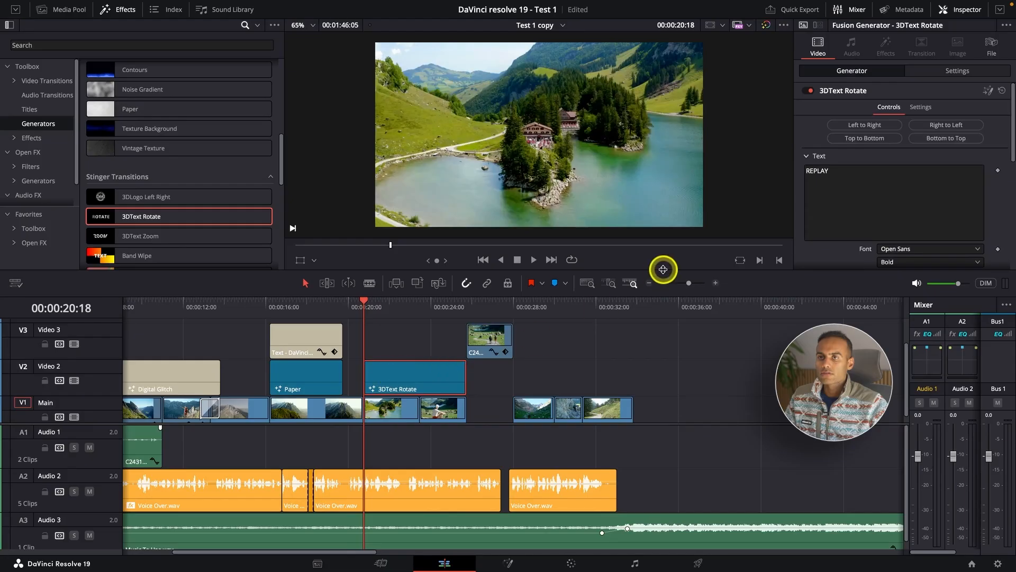
{"action": "key", "text": "space"}
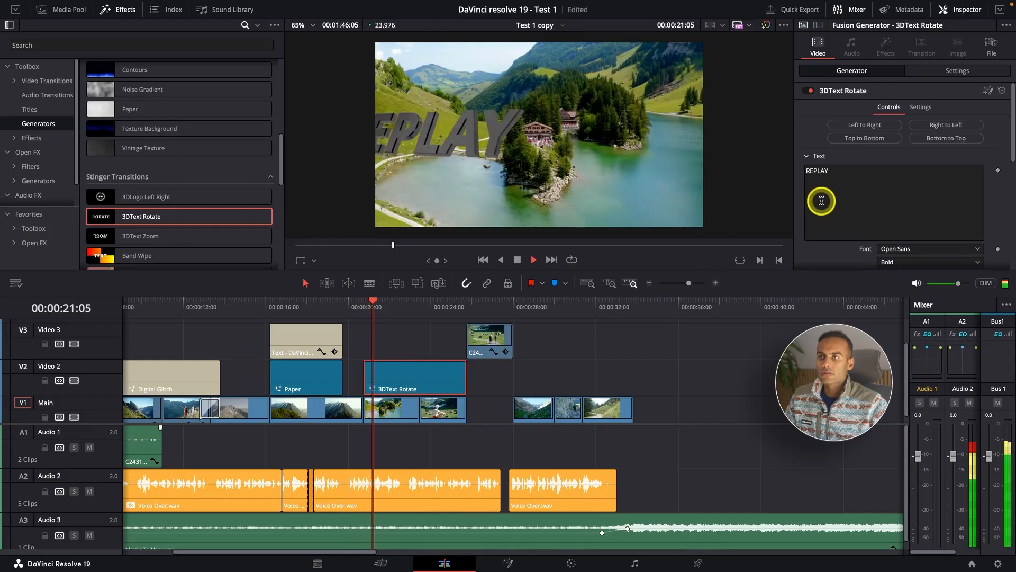
Change the 3DText Rotate generator's text to TEST and play the transition back.
{"action": "left_click", "coordinate": [849, 173]}
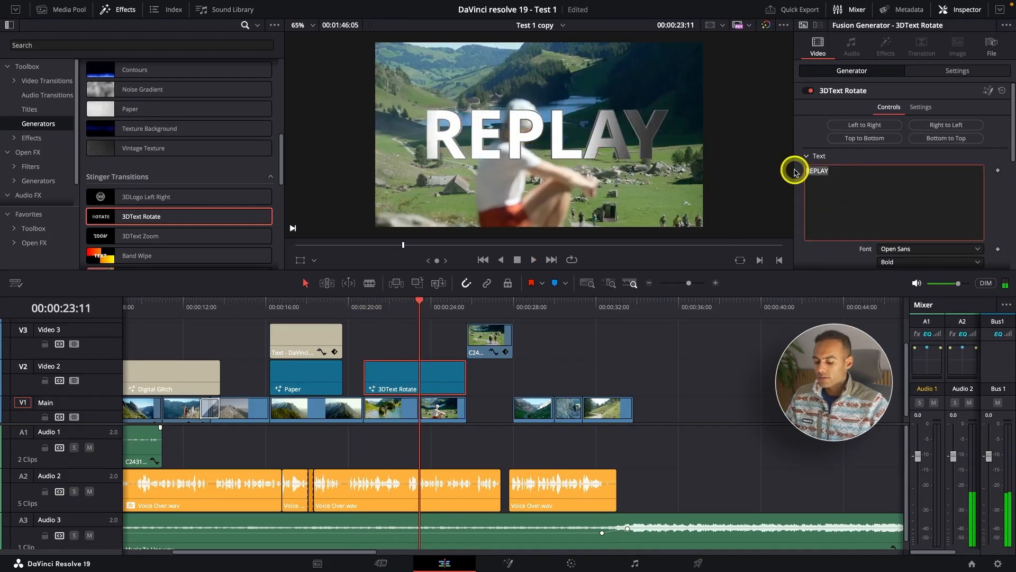
{"action": "type", "text": "TEst"}
{"action": "key", "text": "BackSpace"}
{"action": "key", "text": "BackSpace"}
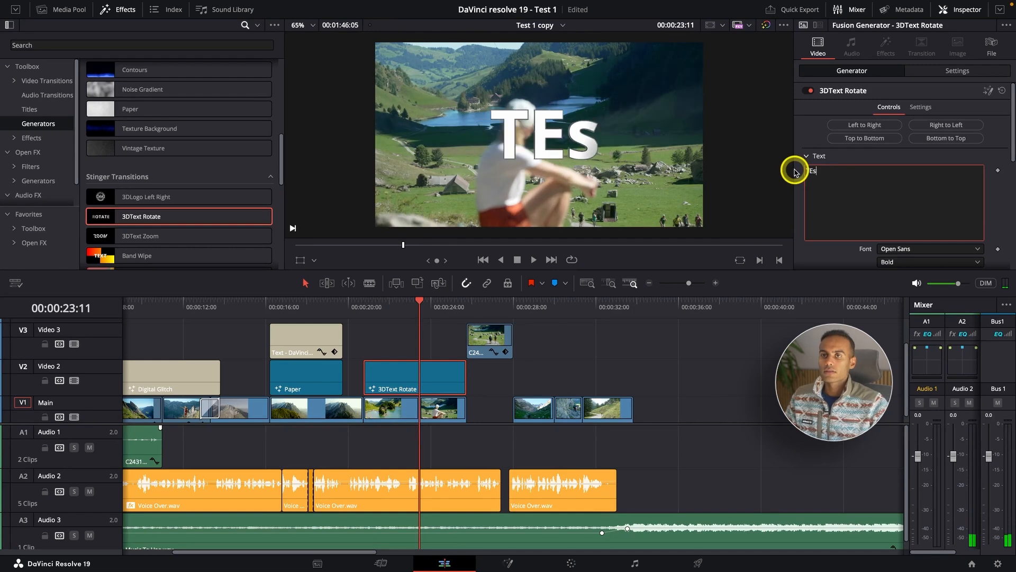
{"action": "type", "text": "ST"}
{"action": "left_click", "coordinate": [370, 303]}
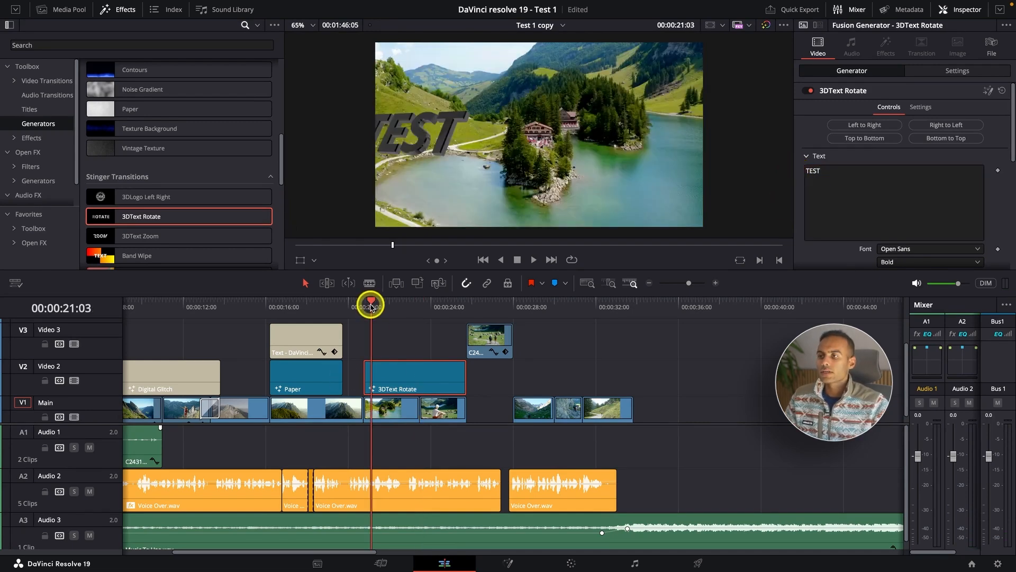
{"action": "key", "text": "space"}
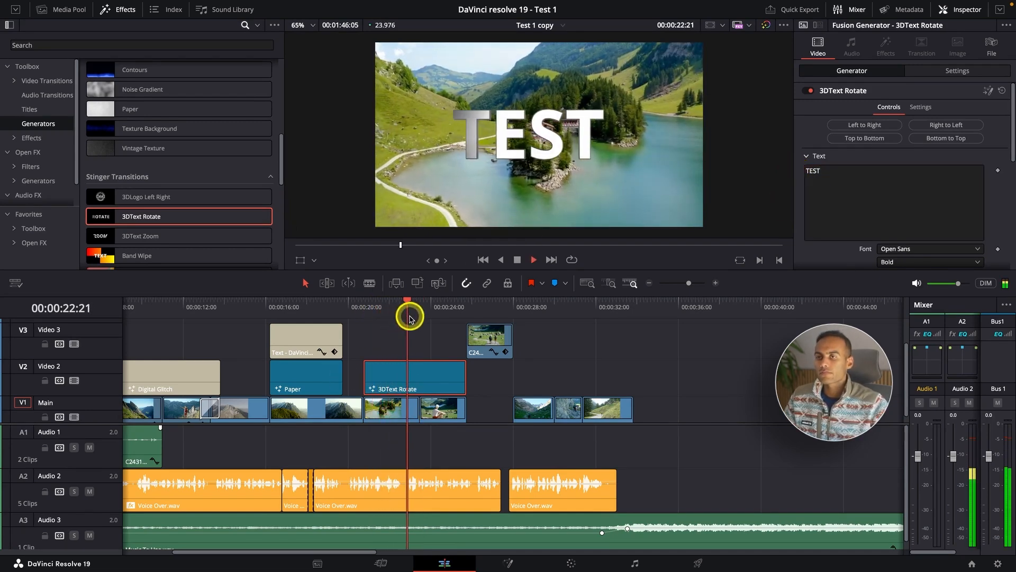
{"action": "scroll", "coordinate": [456, 174], "scroll_direction": "up", "scroll_amount": 1}
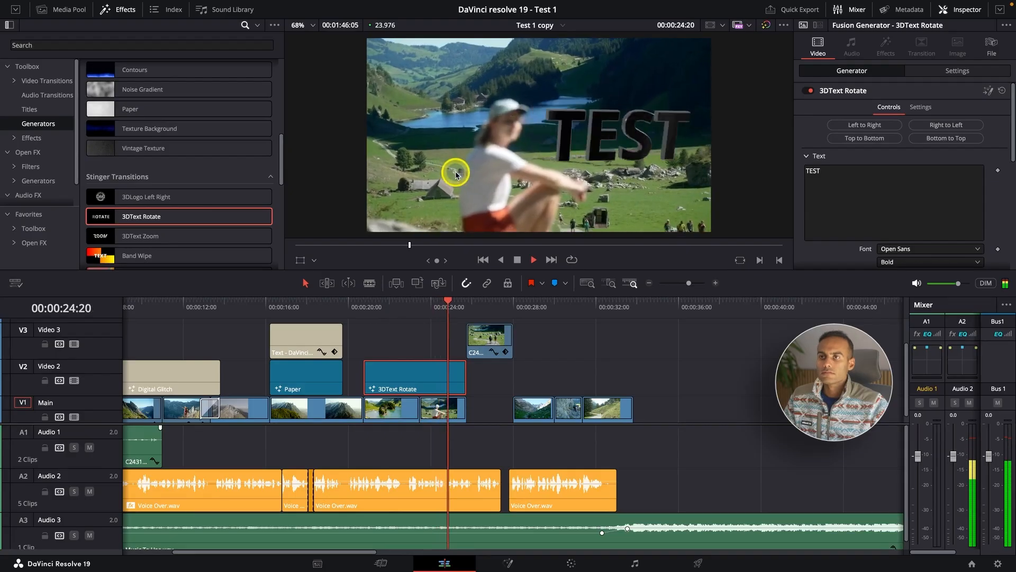
{"action": "scroll", "coordinate": [465, 311], "scroll_direction": "down", "scroll_amount": 3}
{"action": "key", "text": "space"}
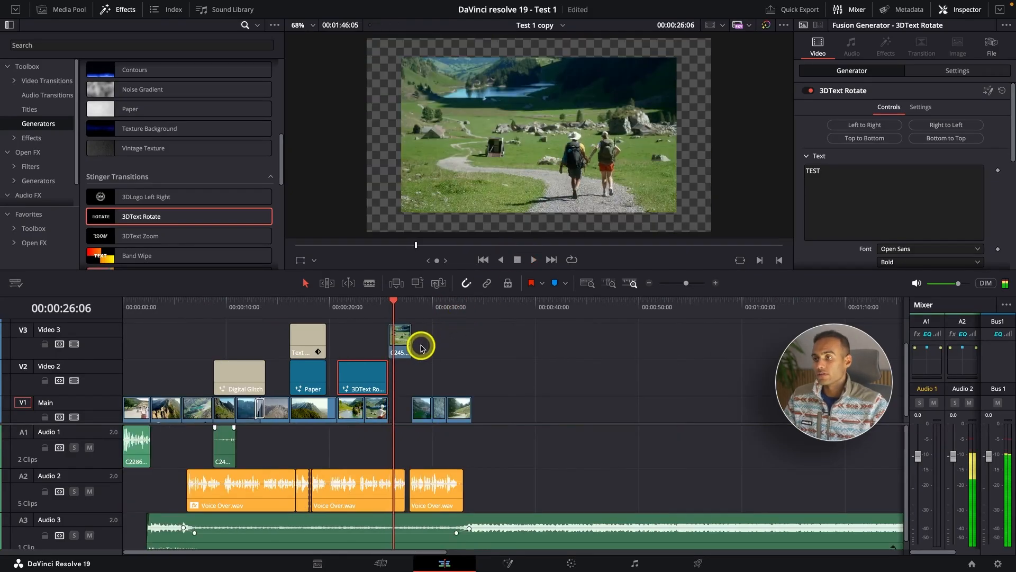
Move the C2458.MP4 clip back into the gap on the Main track, and preview a Blobs stinger transition placed on Video 2 just after it.
{"action": "left_click_drag", "start_coordinate": [406, 353], "coordinate": [402, 405]}
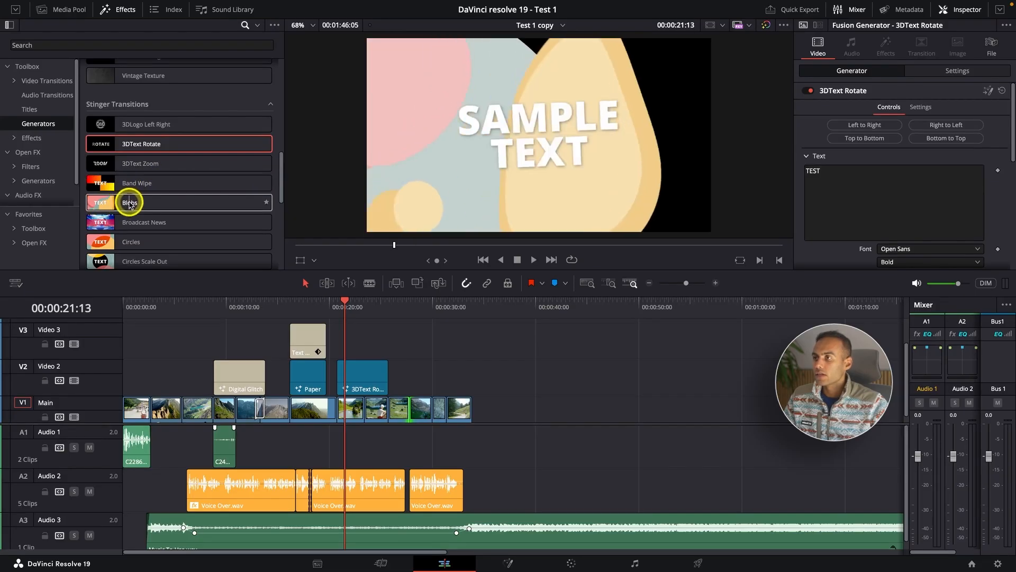
{"action": "left_click_drag", "start_coordinate": [146, 204], "coordinate": [412, 385]}
{"action": "left_click", "coordinate": [405, 311]}
{"action": "key", "text": "space"}
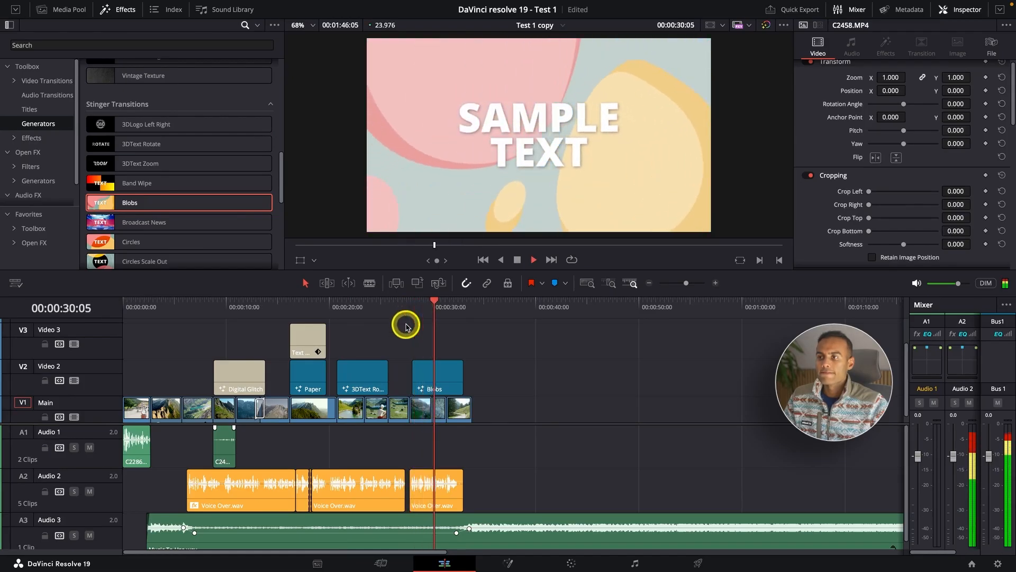
{"action": "key", "text": "space"}
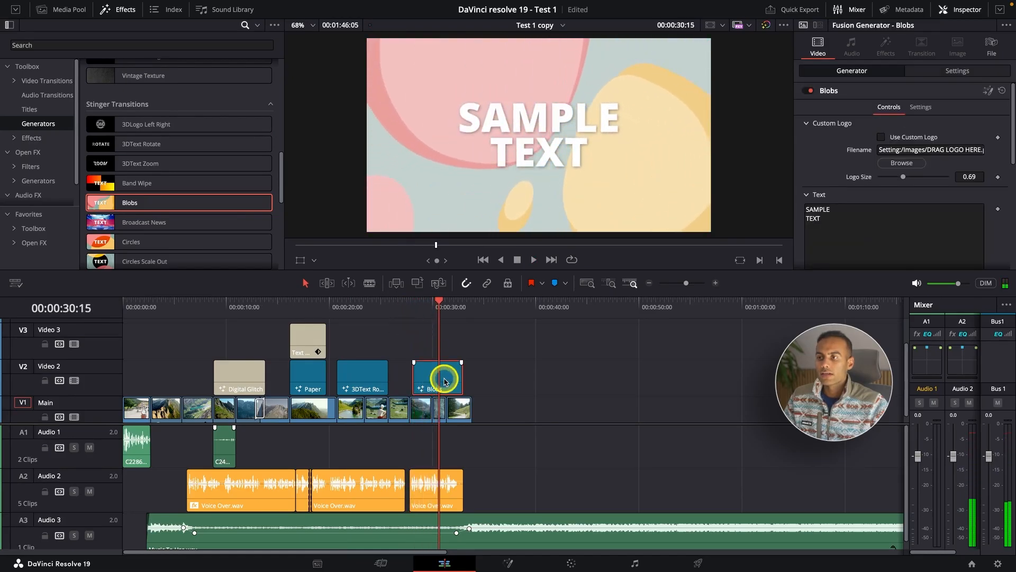
Replace the Blobs transition's text with three lines of ABC and play the transition back from its start.
{"action": "left_click_drag", "start_coordinate": [848, 227], "coordinate": [761, 199]}
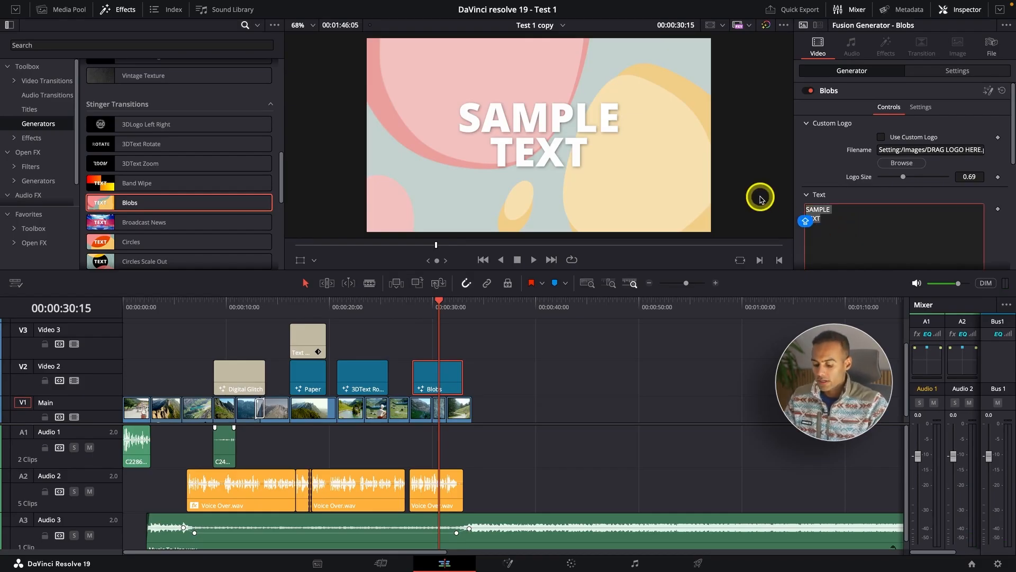
{"action": "type", "text": "ABC"}
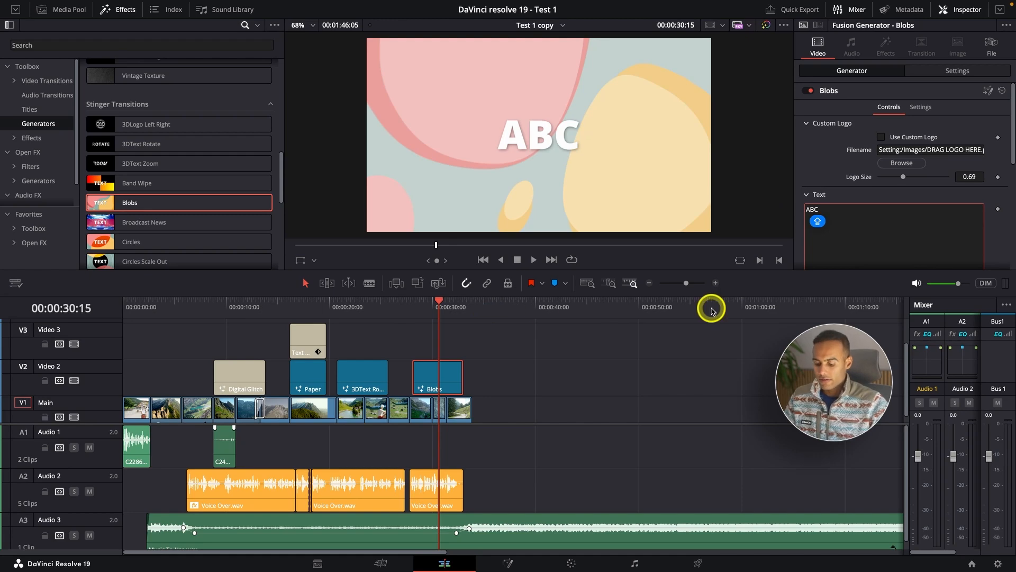
{"action": "key", "text": "Return"}
{"action": "type", "text": "ABC"}
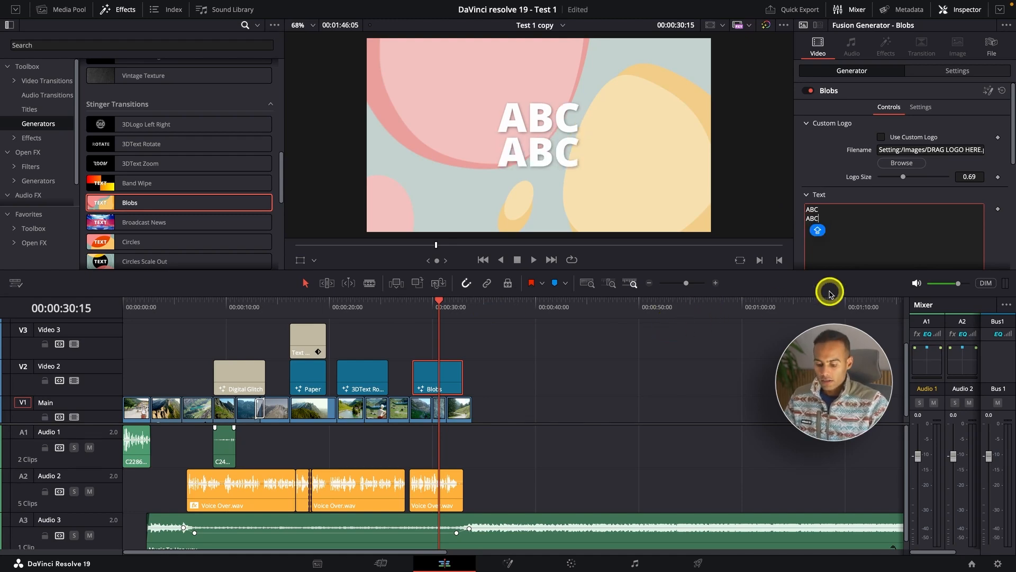
{"action": "key", "text": "Return"}
{"action": "type", "text": "ABC"}
{"action": "left_click", "coordinate": [413, 307]}
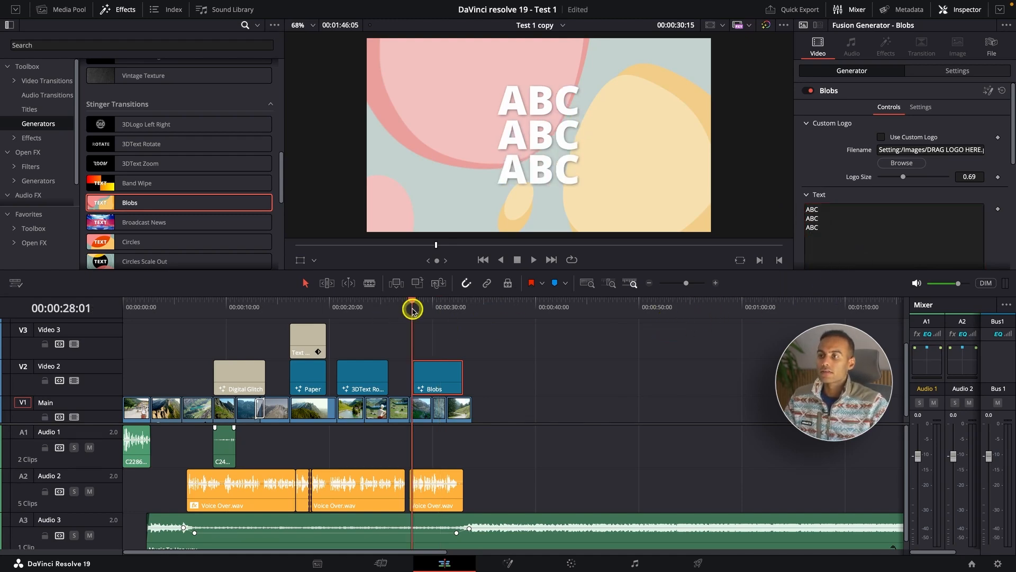
{"action": "key", "text": "space"}
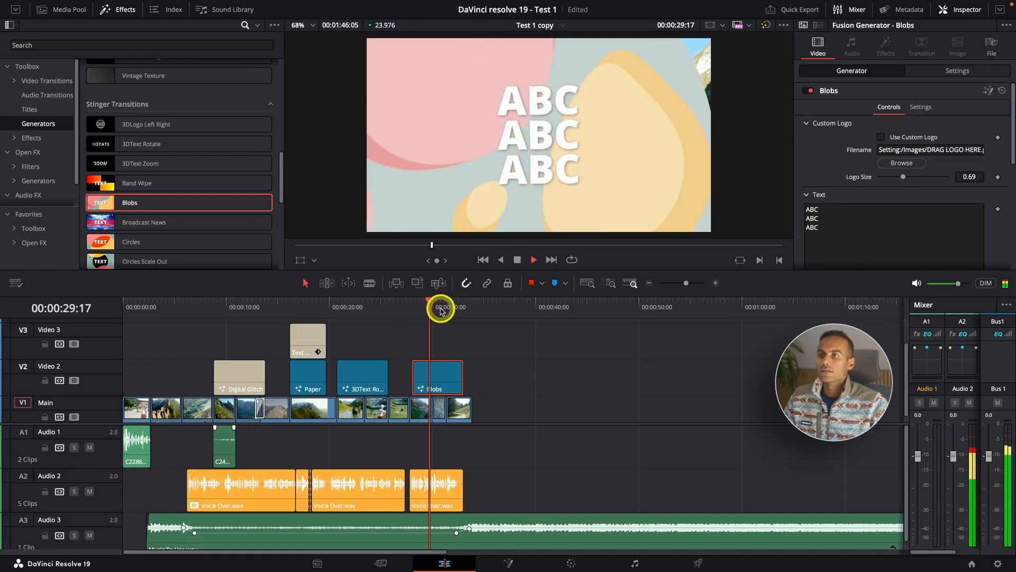
{"action": "key", "text": "space"}
Delete the Blobs transition from Video 2 and preview the remaining stinger transitions, such as Circles Scale Out and Generic.
{"action": "key", "text": "Delete"}
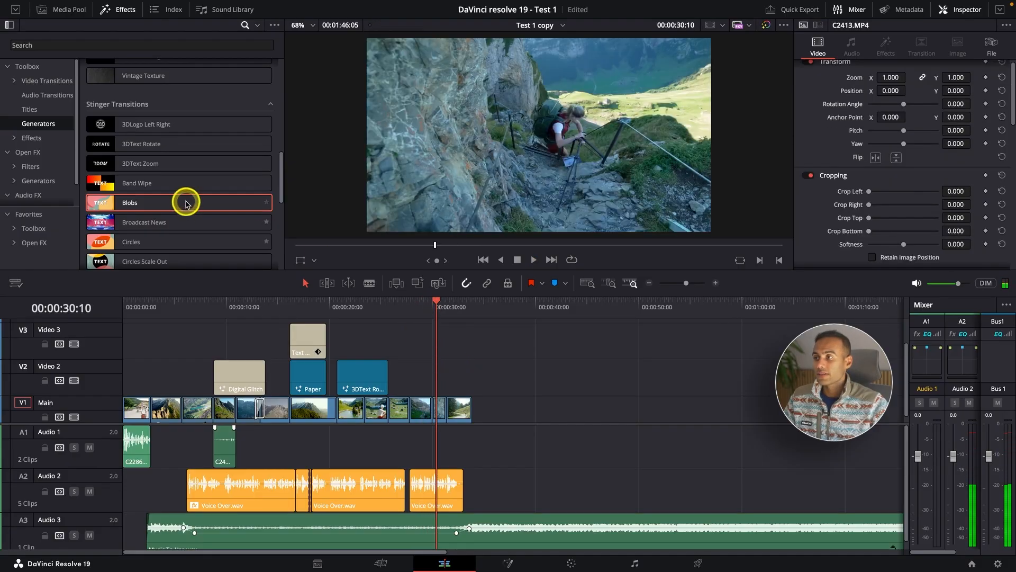
{"action": "scroll", "coordinate": [181, 212], "scroll_direction": "down", "scroll_amount": 2}
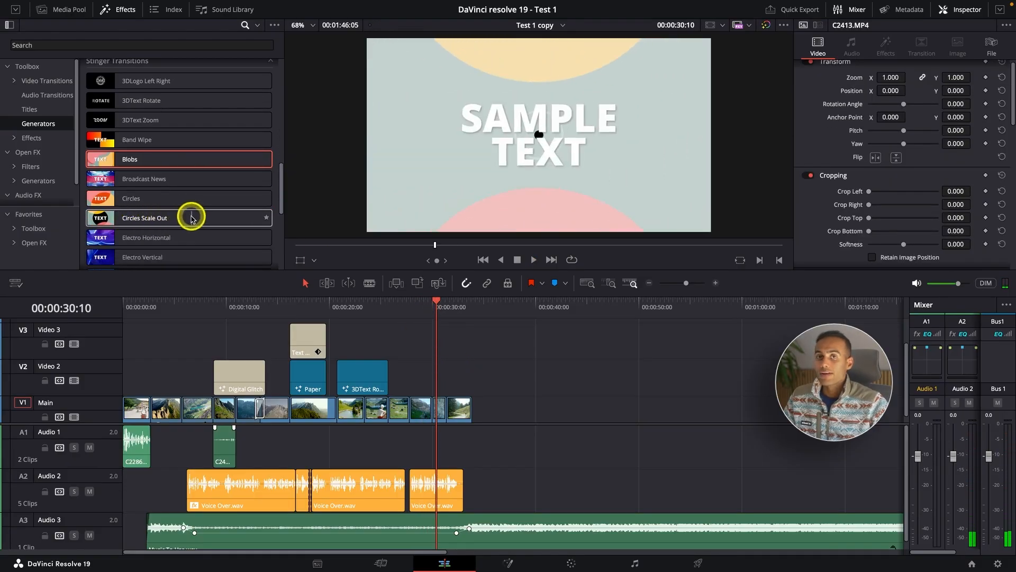
{"action": "scroll", "coordinate": [190, 216], "scroll_direction": "down", "scroll_amount": 3}
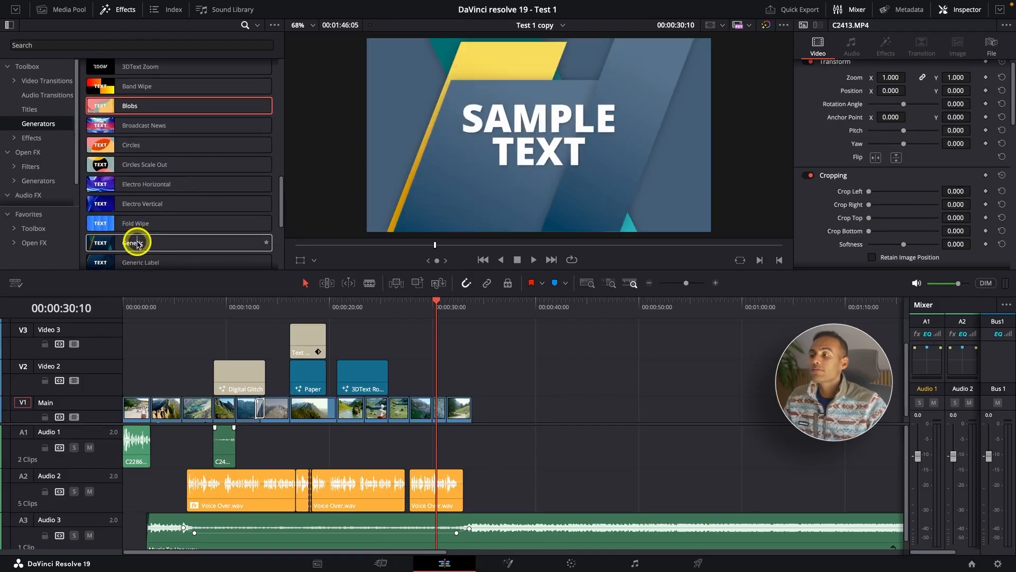
{"action": "scroll", "coordinate": [137, 243], "scroll_direction": "down", "scroll_amount": 7}
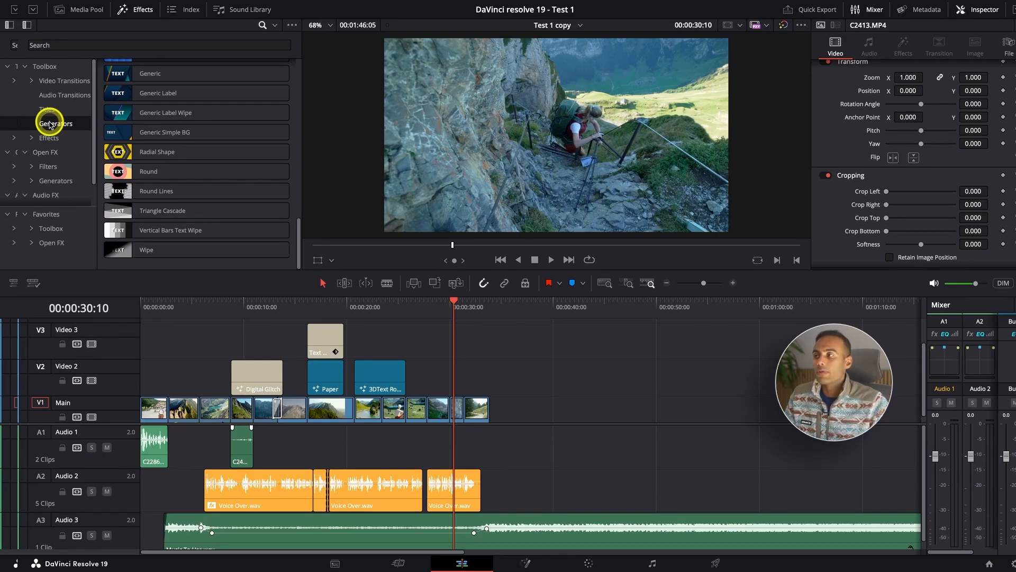
Browse the Toolbox effects and preview Fusion effects such as Binoculars and Drone Overlay on the C2458.MP4 clip at 00:00:25:18.
{"action": "left_click", "coordinate": [62, 136]}
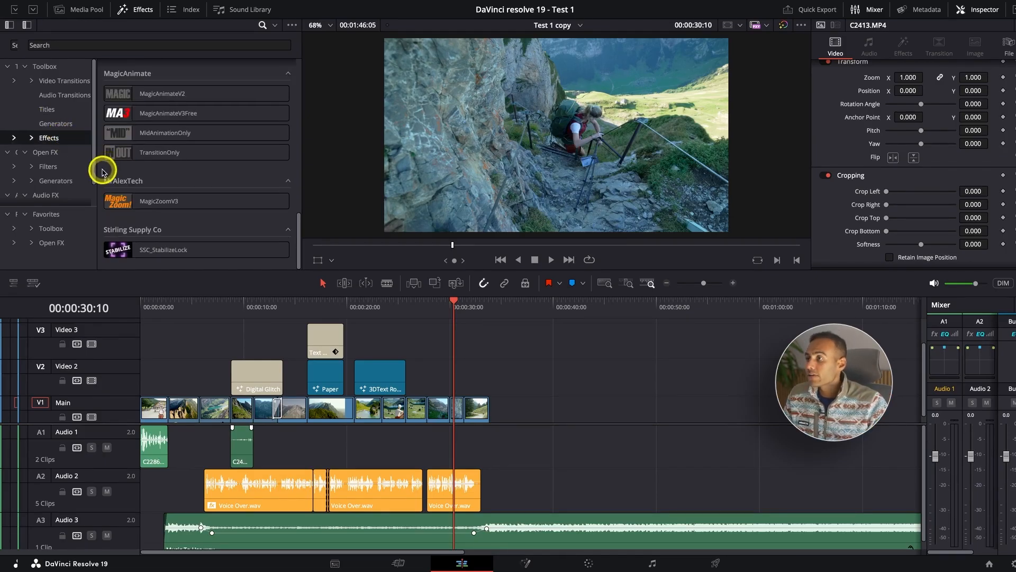
{"action": "scroll", "coordinate": [103, 171], "scroll_direction": "up", "scroll_amount": 10}
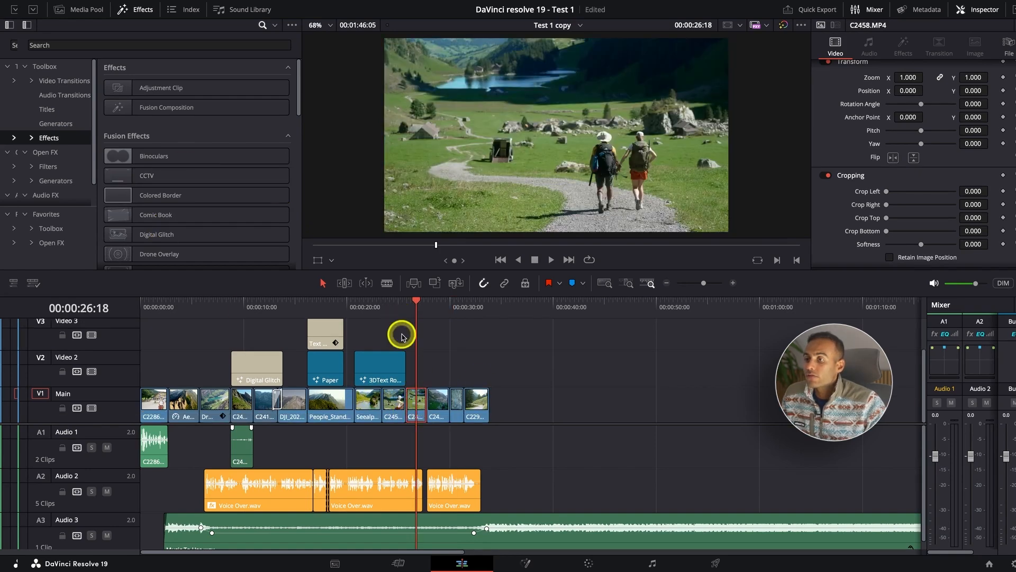
{"action": "key", "text": "super+equal"}
{"action": "key", "text": "Up"}
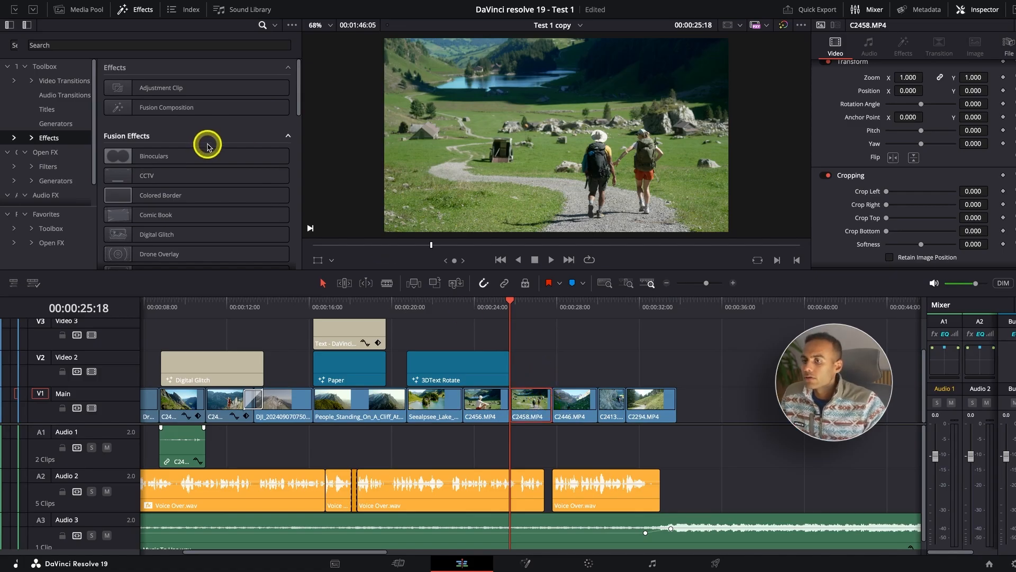
{"action": "left_click", "coordinate": [538, 399]}
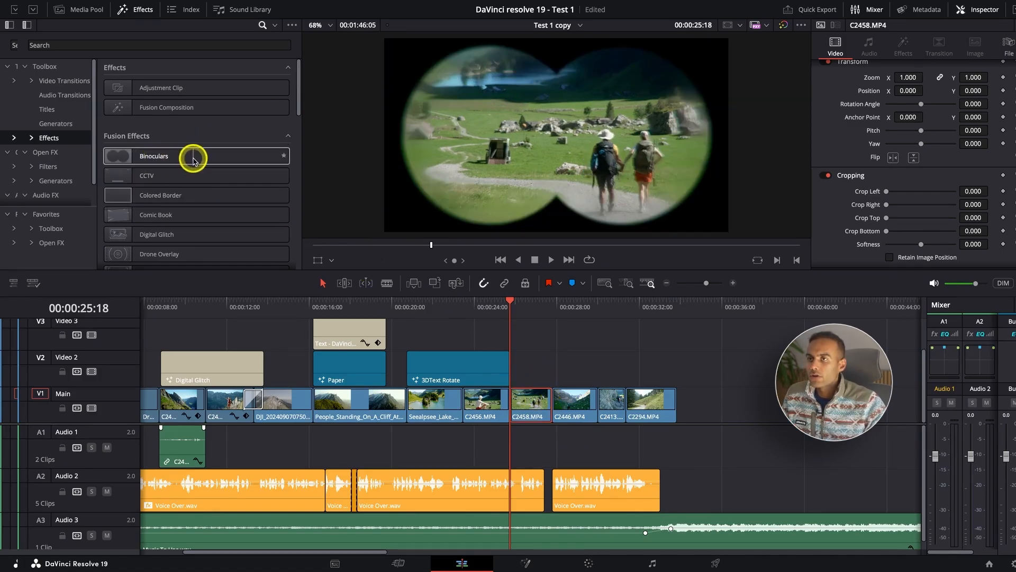
{"action": "scroll", "coordinate": [223, 181], "scroll_direction": "down", "scroll_amount": 1}
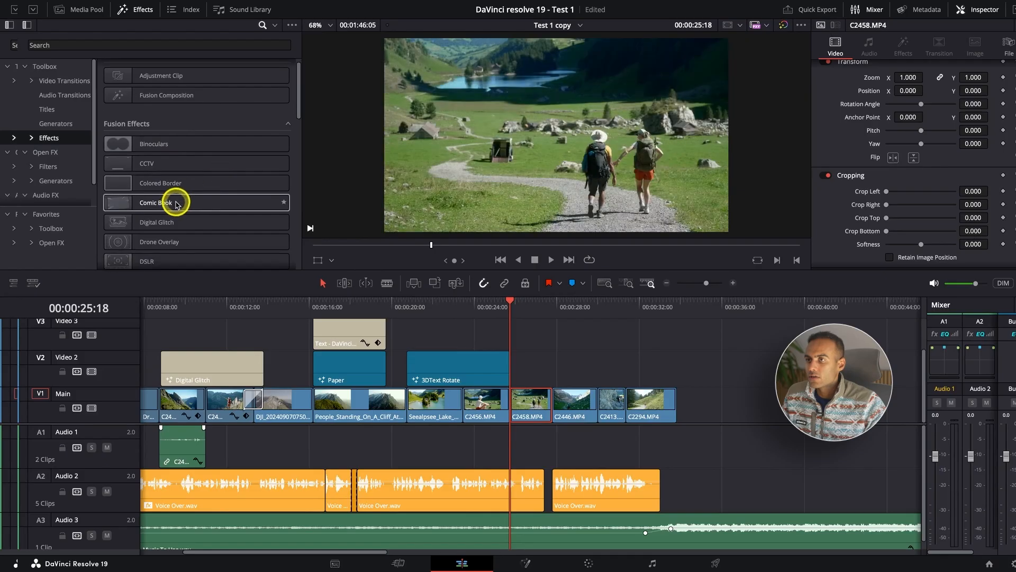
{"action": "scroll", "coordinate": [259, 200], "scroll_direction": "down", "scroll_amount": 2}
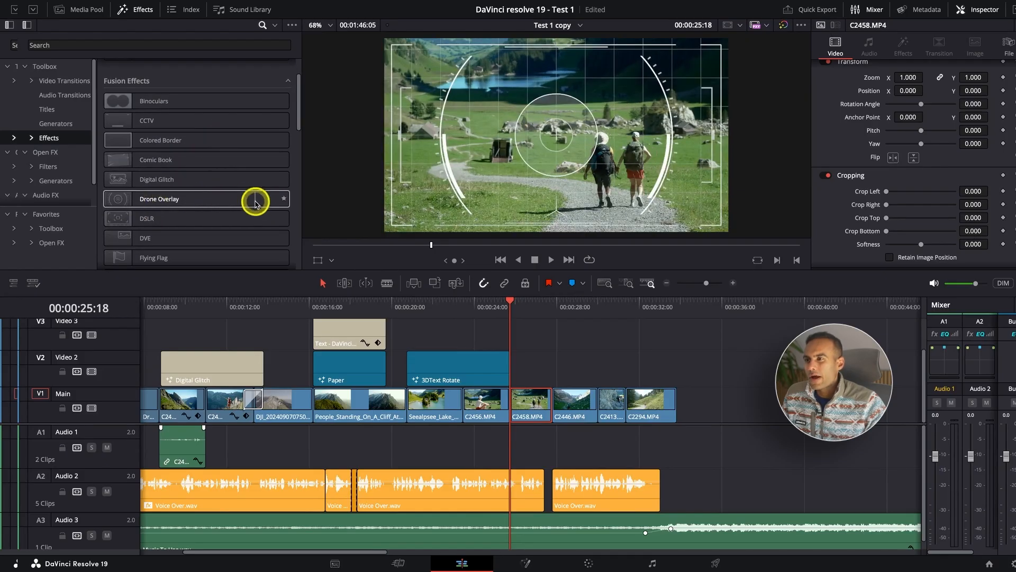
{"action": "scroll", "coordinate": [254, 210], "scroll_direction": "down", "scroll_amount": 3}
{"action": "scroll", "coordinate": [180, 214], "scroll_direction": "down", "scroll_amount": 2}
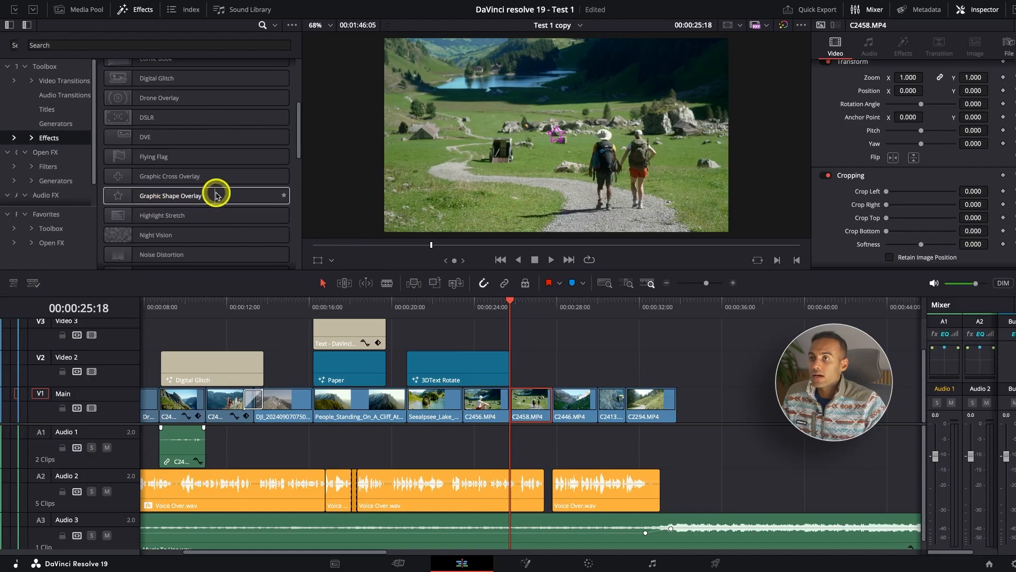
{"action": "scroll", "coordinate": [189, 175], "scroll_direction": "down", "scroll_amount": 14}
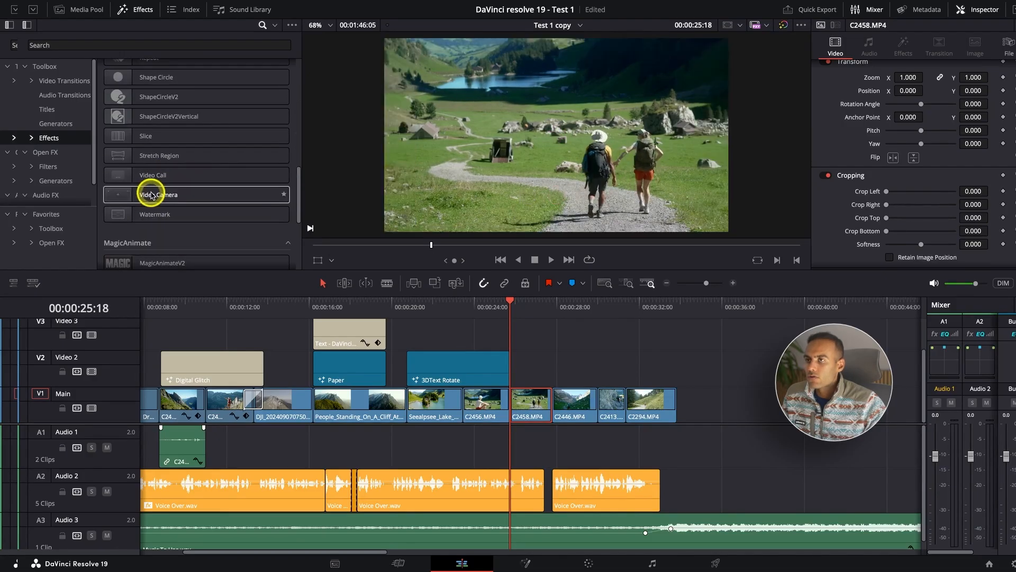
{"action": "scroll", "coordinate": [226, 215], "scroll_direction": "down", "scroll_amount": 1}
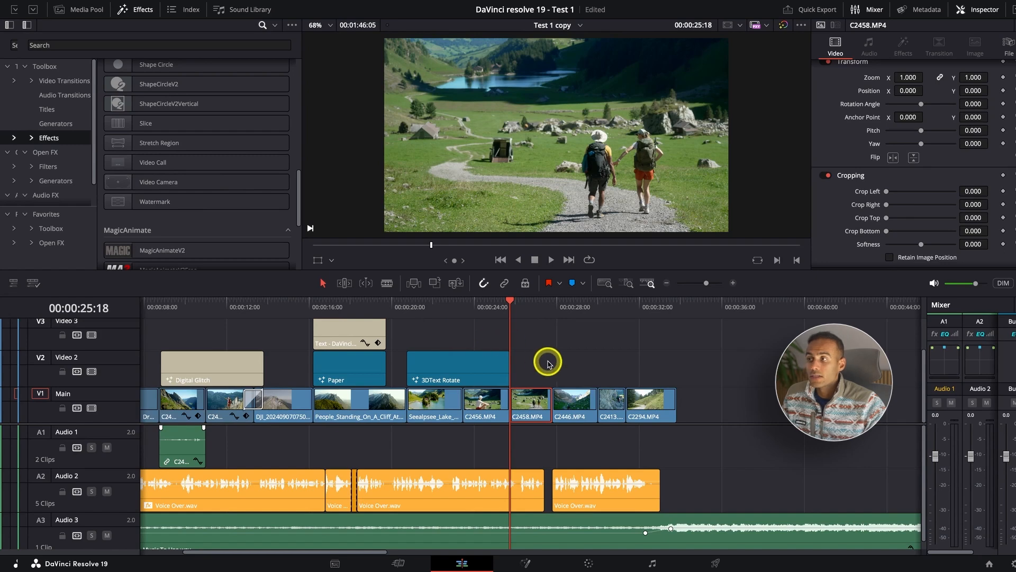
Apply the Open FX Box Blur to the C2458.MP4 clip, play it, and raise its horizontal and vertical strength to 0.318.
{"action": "left_click", "coordinate": [62, 153]}
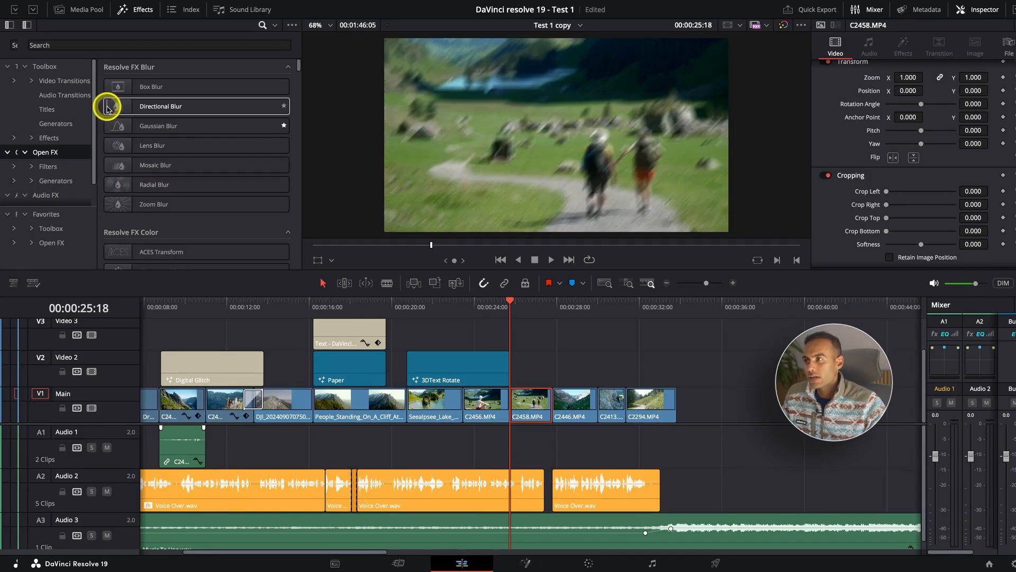
{"action": "left_click_drag", "start_coordinate": [135, 89], "coordinate": [537, 405]}
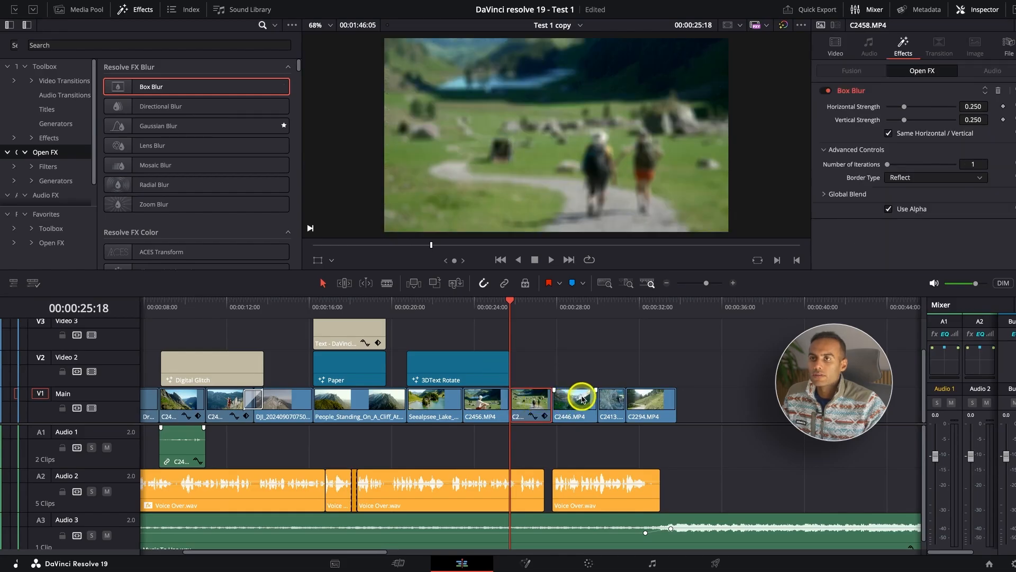
{"action": "key", "text": "space"}
{"action": "key", "text": "space"}
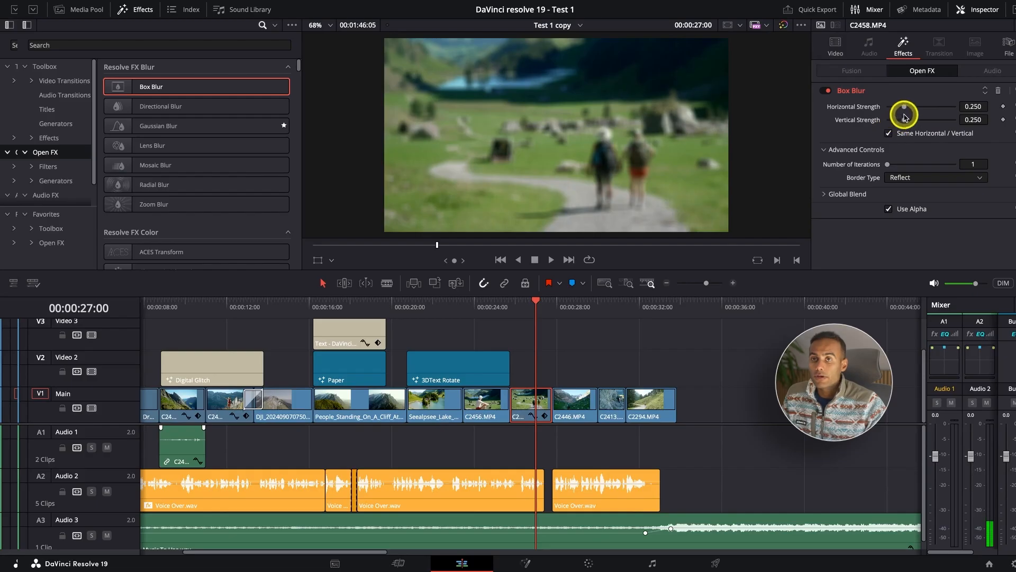
{"action": "mouse_move", "coordinate": [904, 108]}
{"action": "left_mouse_down"}
{"action": "mouse_move", "coordinate": [867, 111]}
{"action": "mouse_move", "coordinate": [964, 103]}
{"action": "mouse_move", "coordinate": [909, 117]}
{"action": "left_mouse_up"}
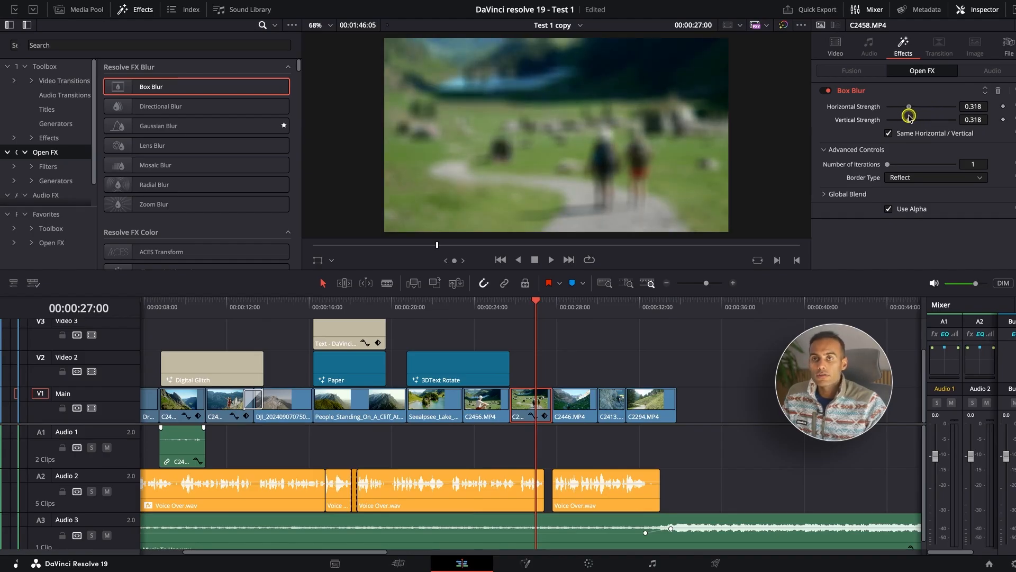
Keyframe the Box Blur strength from 0.000 at 00:00:25:18 to 0.341 at 00:00:26:22, and play the animated blur back.
{"action": "mouse_move", "coordinate": [527, 306]}
{"action": "left_mouse_down"}
{"action": "mouse_move", "coordinate": [503, 307]}
{"action": "mouse_move", "coordinate": [512, 308]}
{"action": "left_mouse_up"}
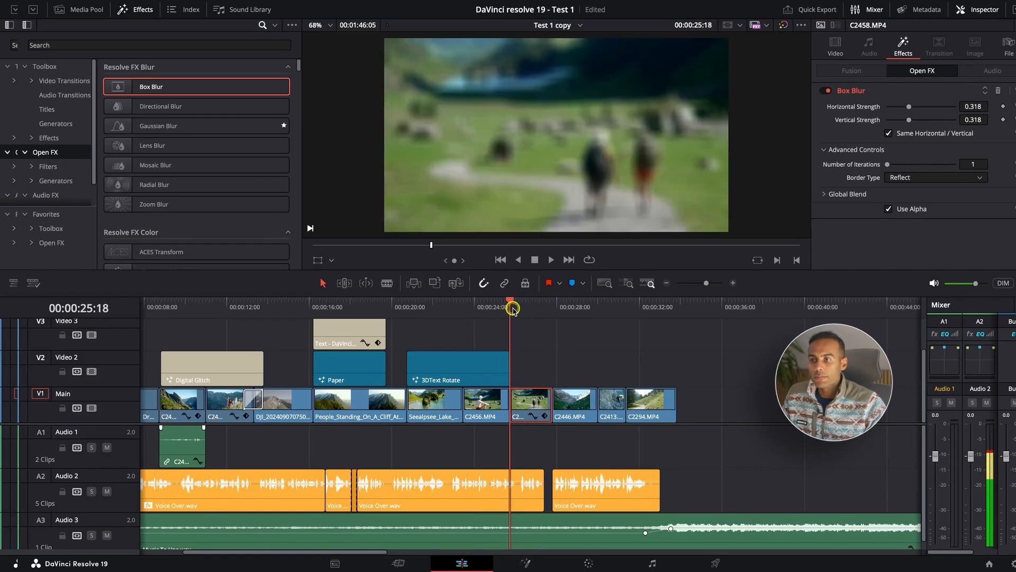
{"action": "left_click_drag", "start_coordinate": [909, 108], "coordinate": [811, 113]}
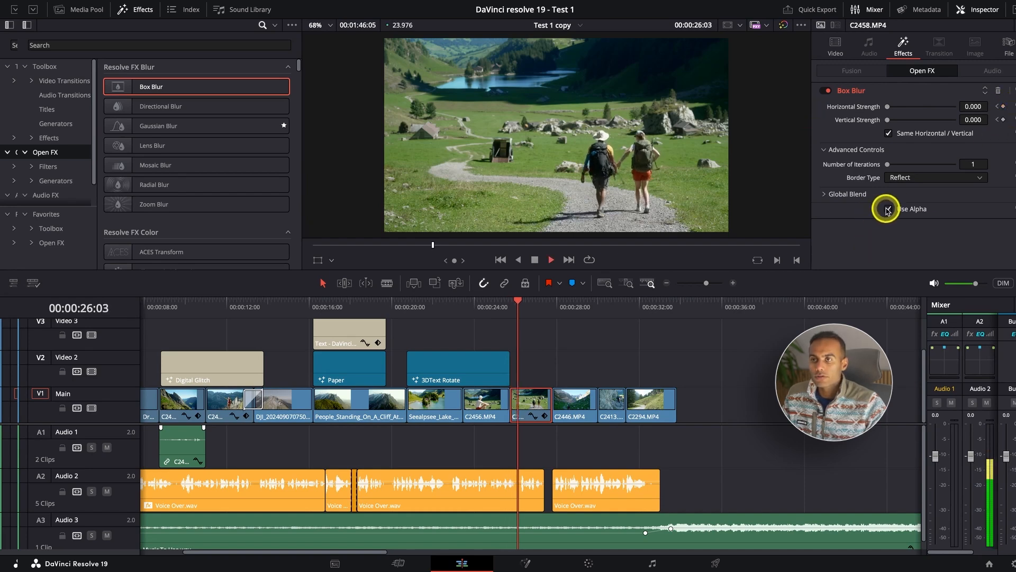
{"action": "left_click_drag", "start_coordinate": [887, 106], "coordinate": [910, 109]}
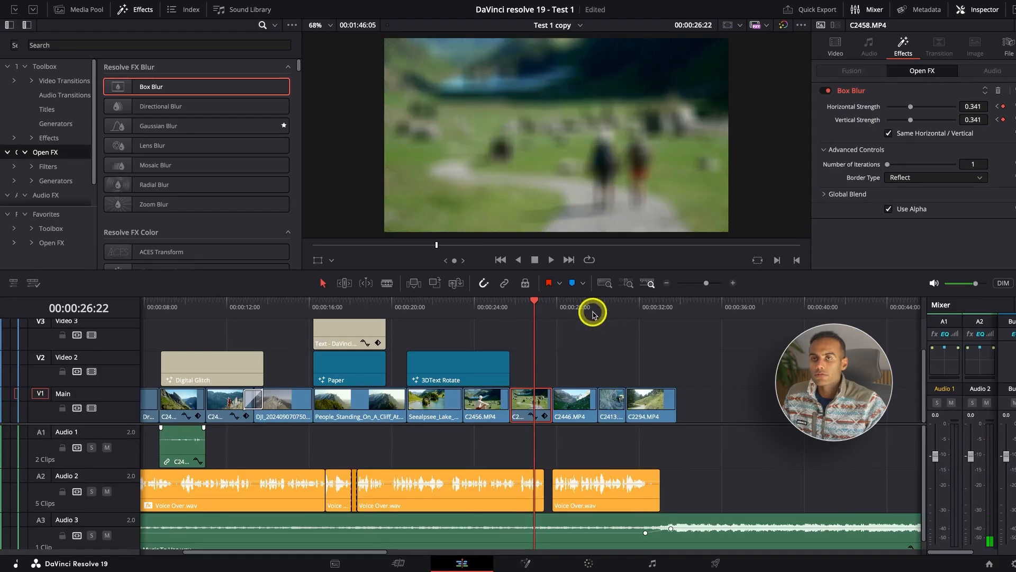
{"action": "left_click", "coordinate": [508, 305]}
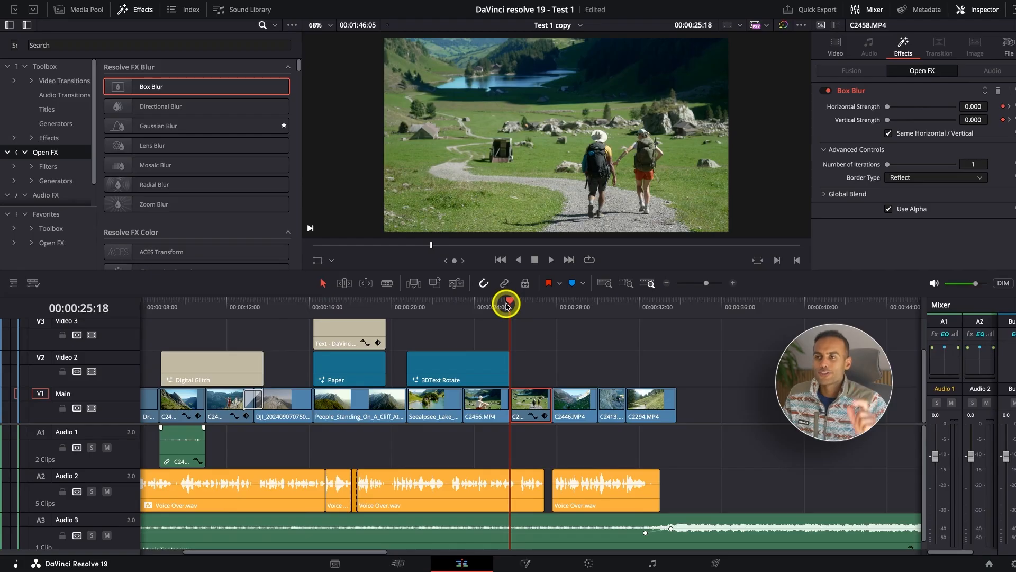
{"action": "key", "text": "space"}
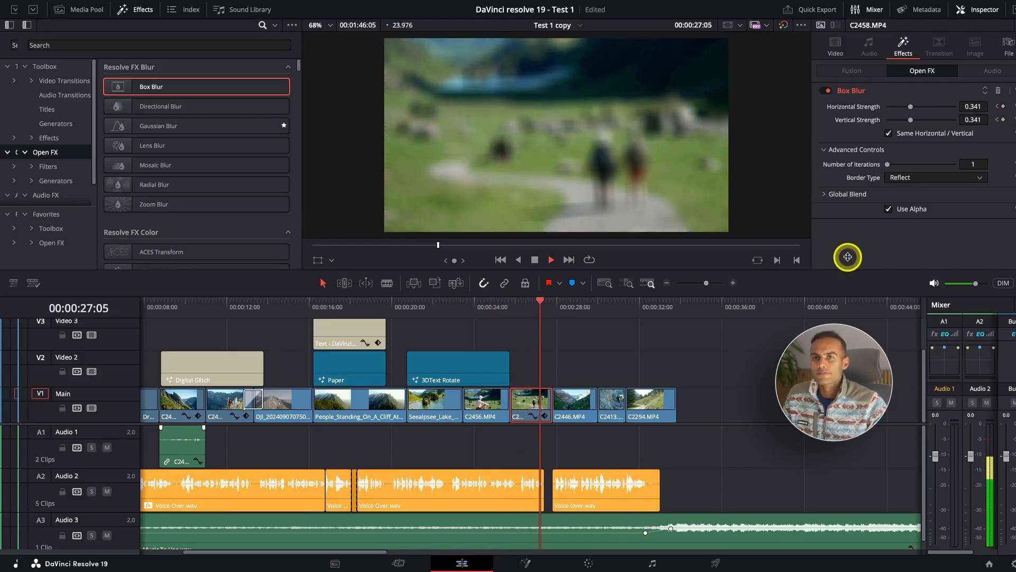
{"action": "key", "text": "space"}
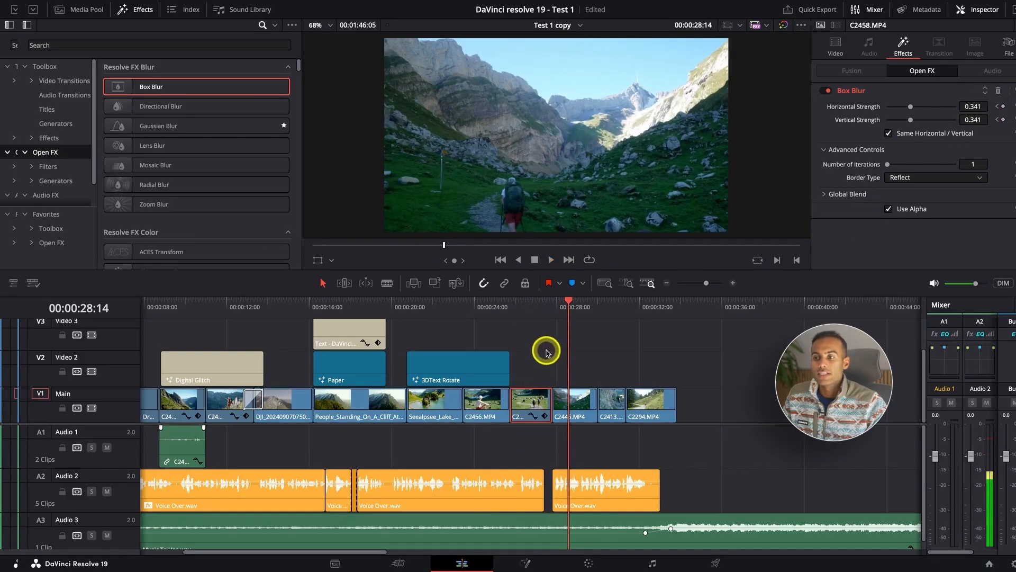
Examine the C2458.MP4 clip's video properties and its effect settings at 00:00:26:16.
{"action": "left_click", "coordinate": [529, 307]}
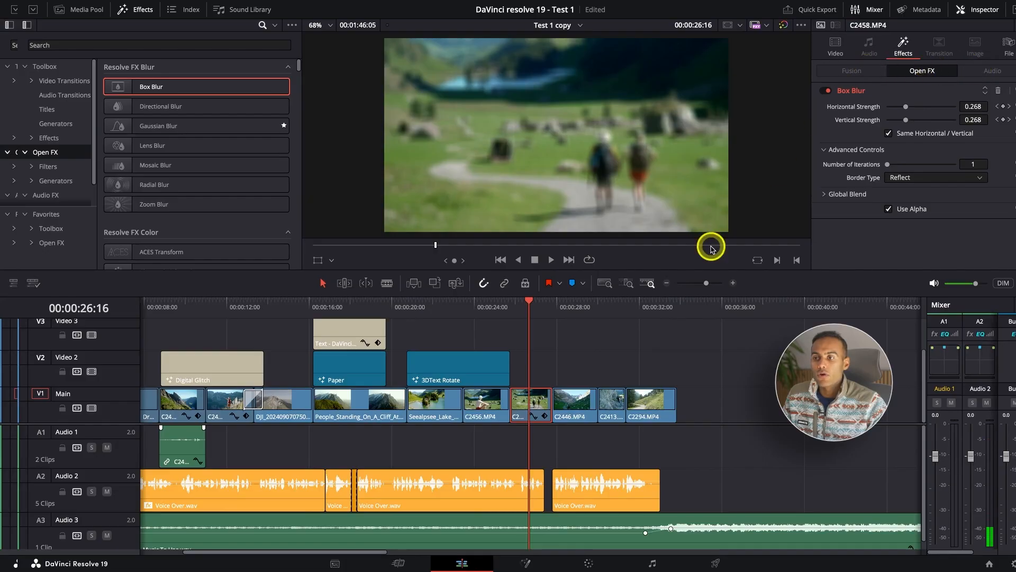
{"action": "left_click", "coordinate": [836, 47]}
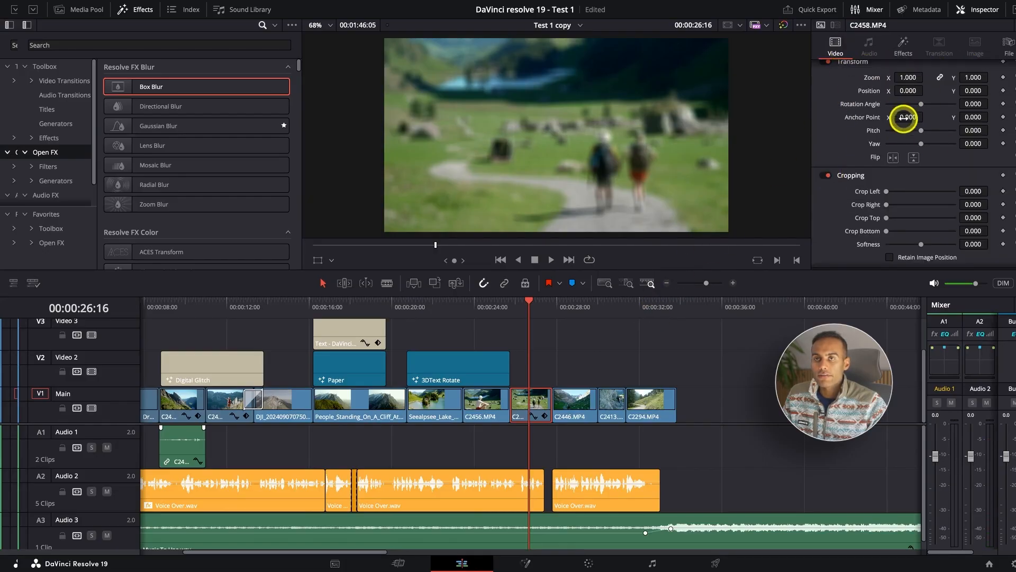
{"action": "scroll", "coordinate": [905, 122], "scroll_direction": "up", "scroll_amount": 1}
{"action": "left_click", "coordinate": [901, 47]}
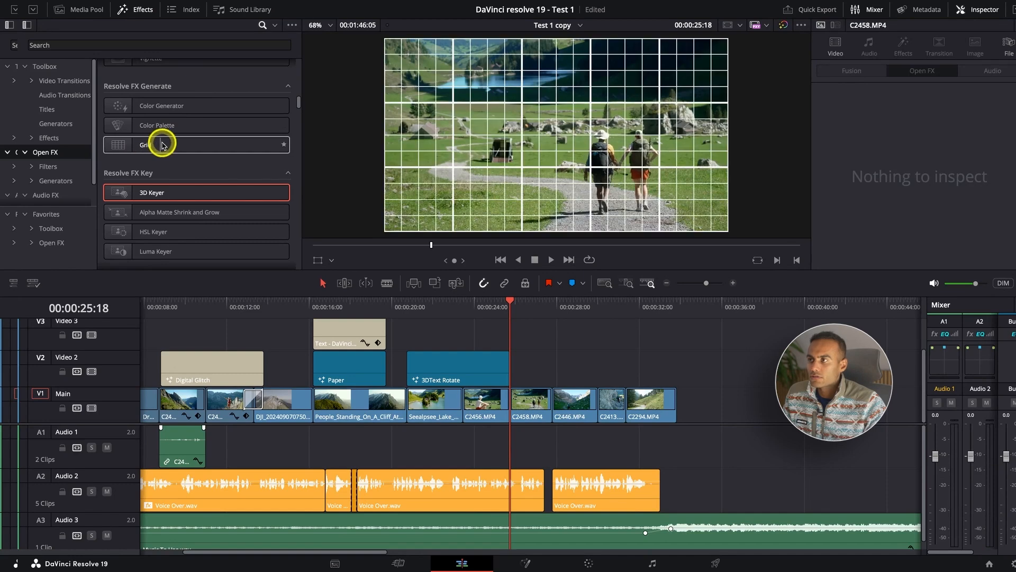
Browse the Open FX library from the Resolve FX Generate and Key groups through Light and Revival to Stylize.
{"action": "scroll", "coordinate": [159, 159], "scroll_direction": "down", "scroll_amount": 2}
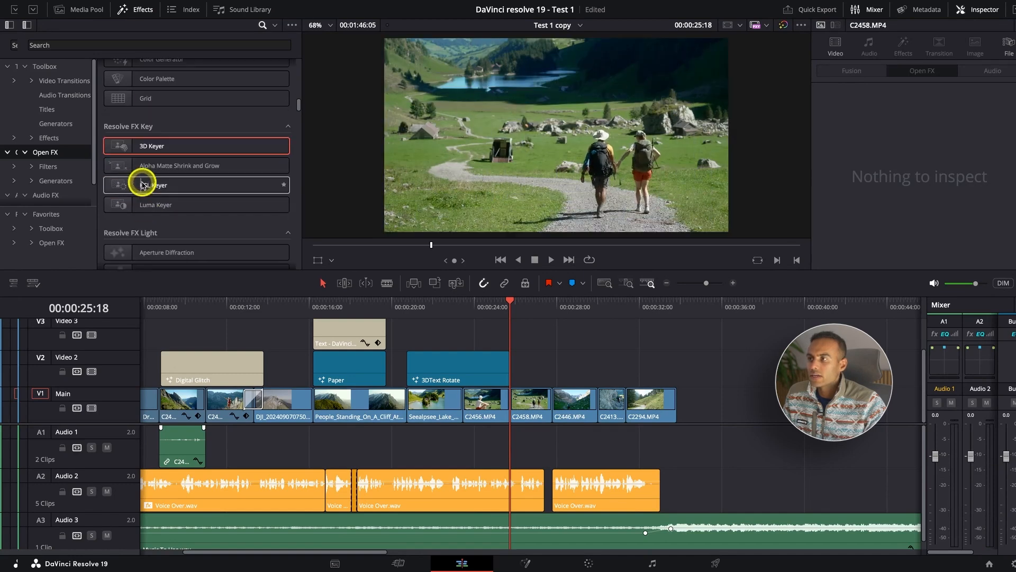
{"action": "scroll", "coordinate": [159, 246], "scroll_direction": "down", "scroll_amount": 2}
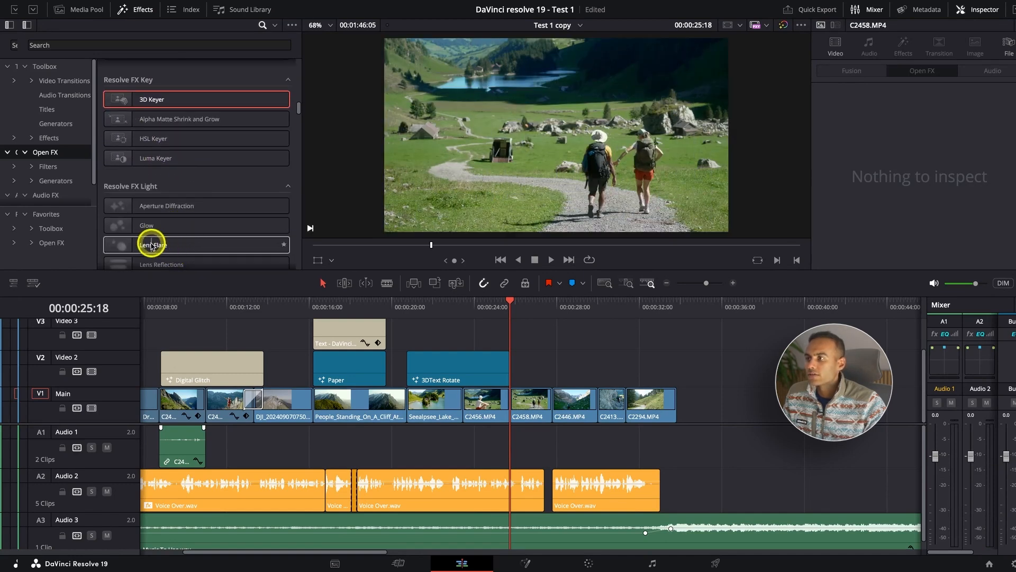
{"action": "scroll", "coordinate": [165, 245], "scroll_direction": "down", "scroll_amount": 12}
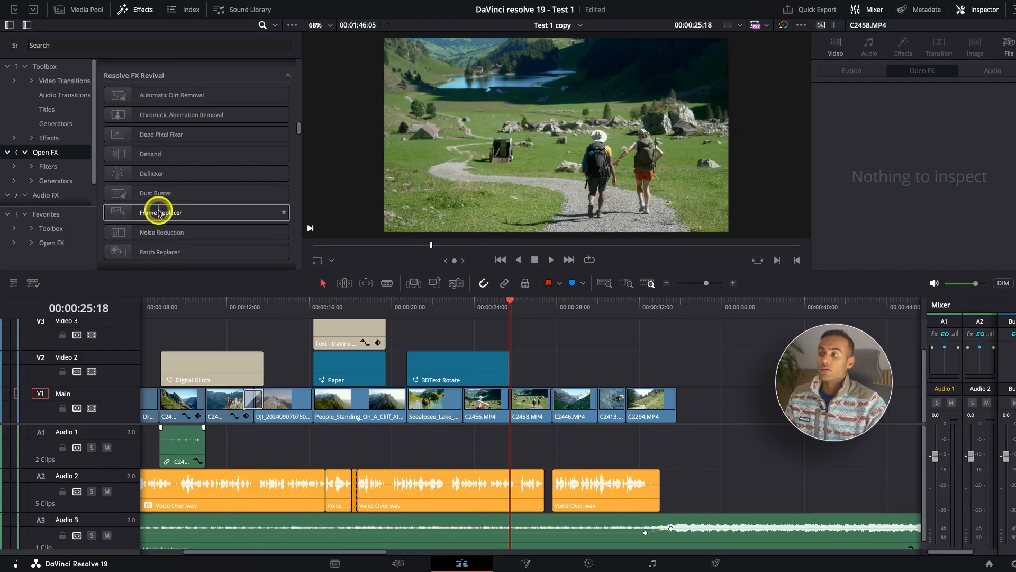
{"action": "scroll", "coordinate": [217, 201], "scroll_direction": "down", "scroll_amount": 4}
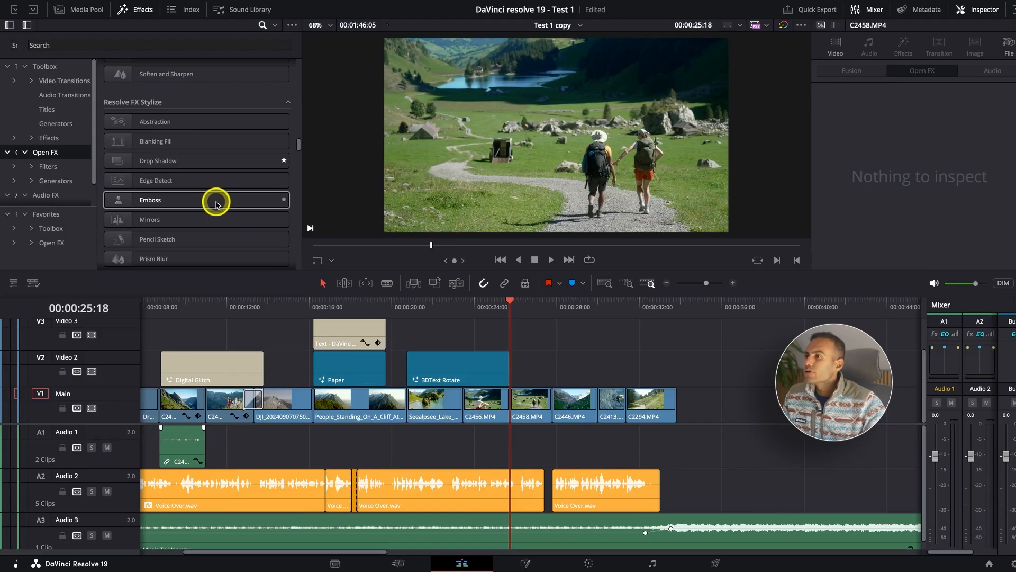
Browse the Audio FX library through the Fairlight FX and AU Effects groups, and collapse the Audio FX category.
{"action": "scroll", "coordinate": [215, 201], "scroll_direction": "up", "scroll_amount": 10}
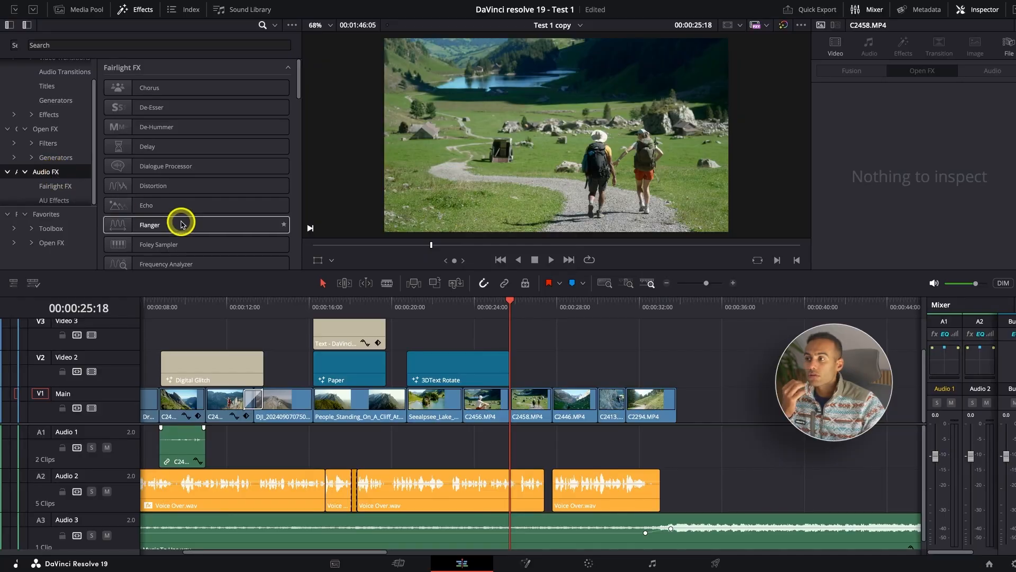
{"action": "scroll", "coordinate": [173, 224], "scroll_direction": "down", "scroll_amount": 3}
{"action": "scroll", "coordinate": [174, 225], "scroll_direction": "down", "scroll_amount": 4}
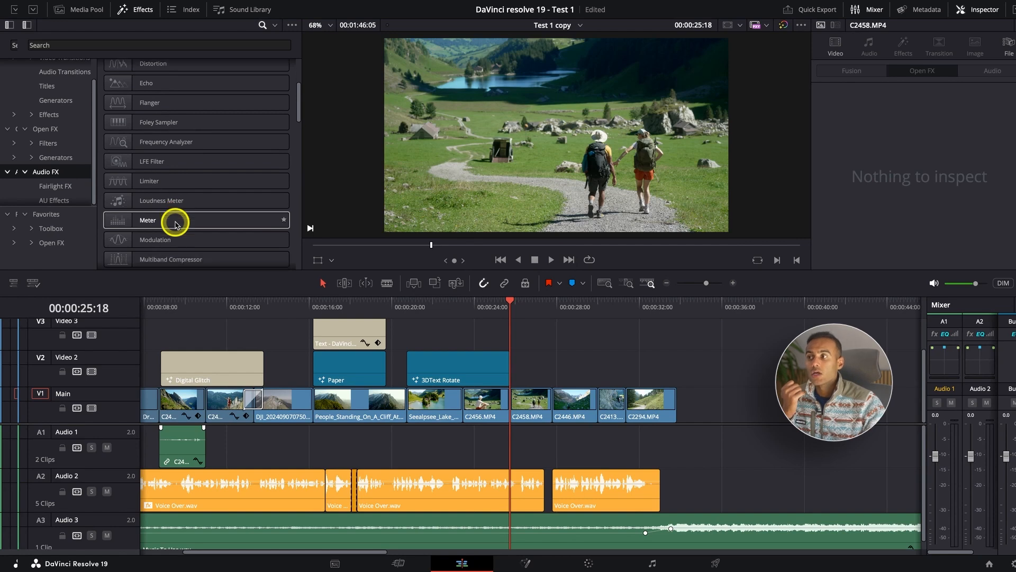
{"action": "scroll", "coordinate": [174, 225], "scroll_direction": "down", "scroll_amount": 3}
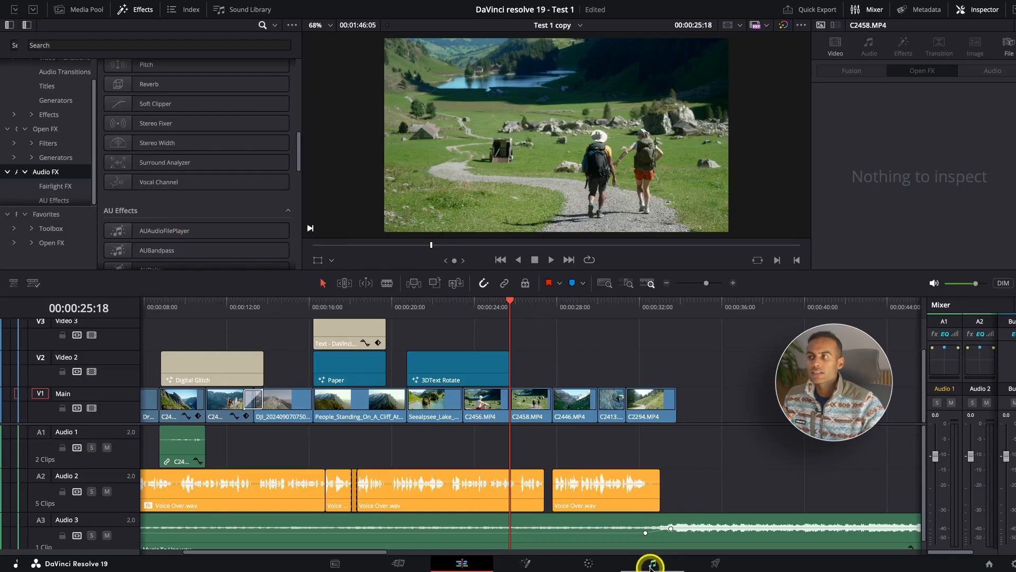
{"action": "scroll", "coordinate": [227, 199], "scroll_direction": "up", "scroll_amount": 3}
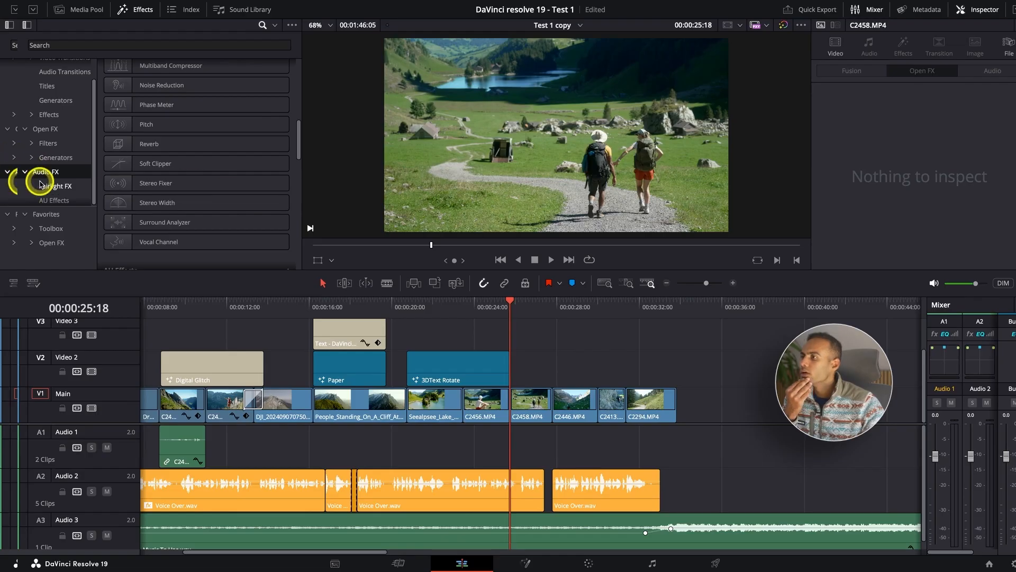
{"action": "left_click", "coordinate": [25, 172]}
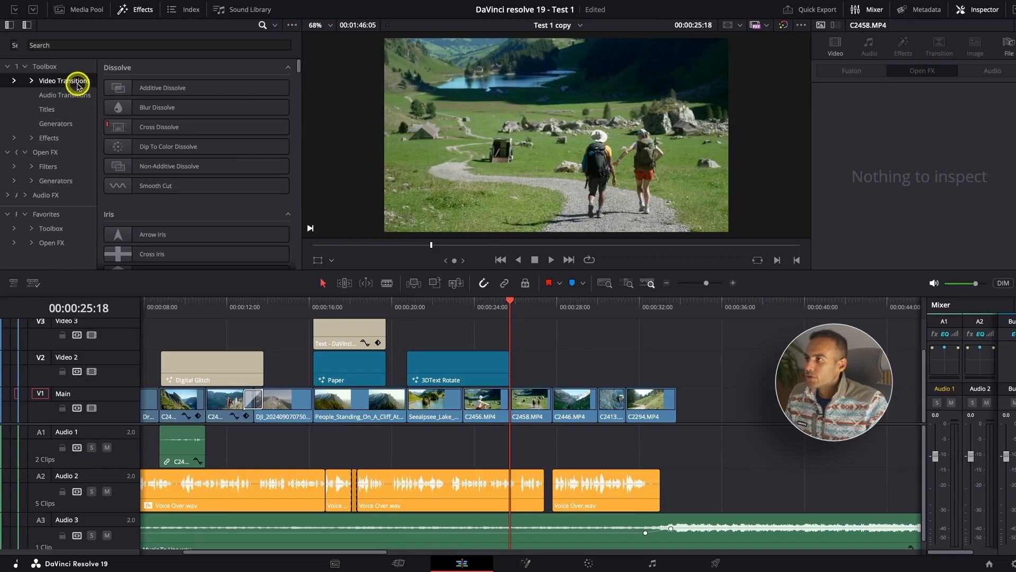
Add an Adjustment Clip on Video 2 spanning from the start of C2446.MP4 to the end of C2294.MP4.
{"action": "left_click", "coordinate": [68, 136]}
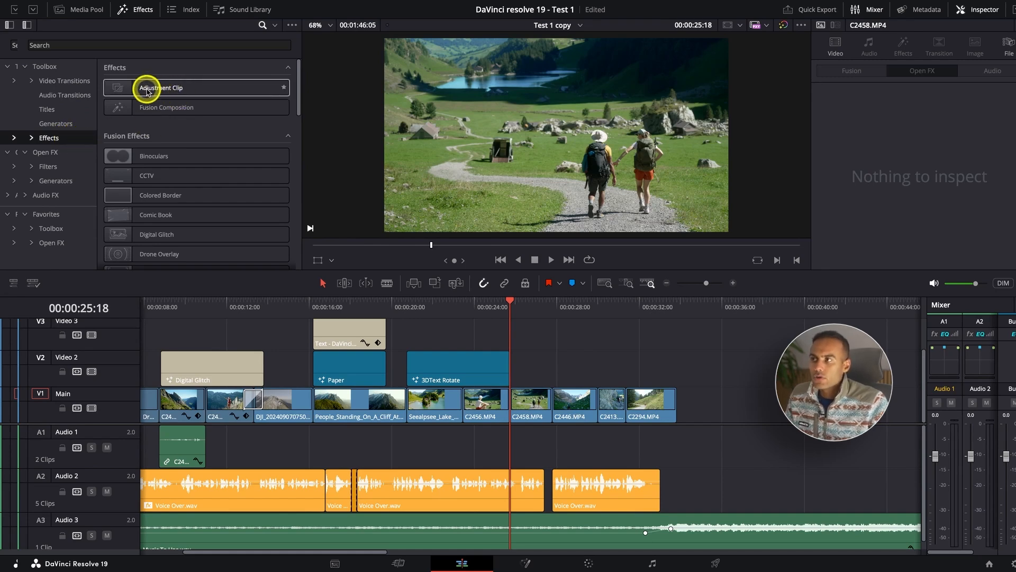
{"action": "left_click_drag", "start_coordinate": [147, 89], "coordinate": [553, 379]}
{"action": "left_click_drag", "start_coordinate": [552, 379], "coordinate": [553, 379]}
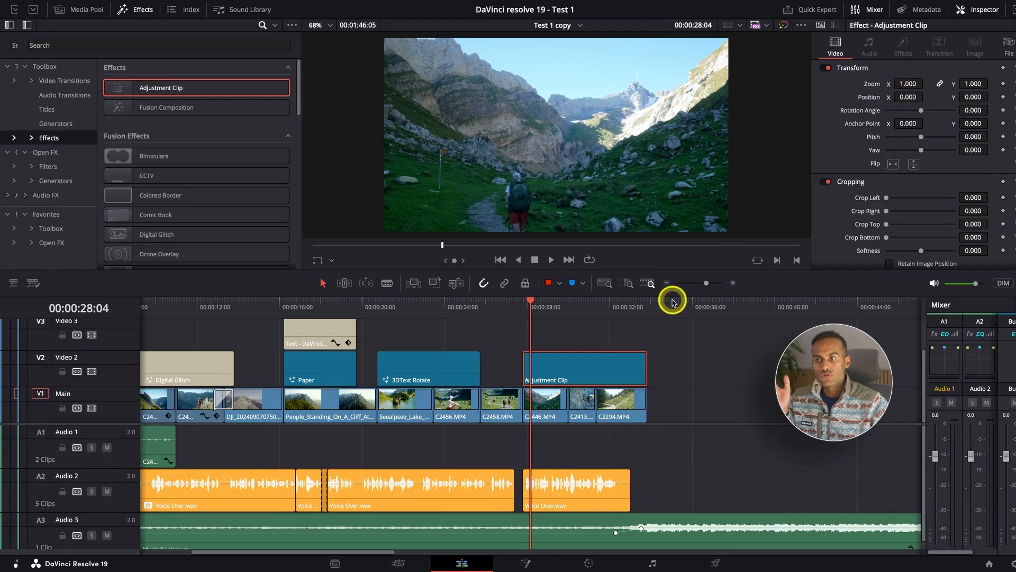
Set the adjustment clip's X and Y zoom to 1.300, save the project, and check the zoom at 00:00:32:11.
{"action": "left_click_drag", "start_coordinate": [909, 83], "coordinate": [924, 84]}
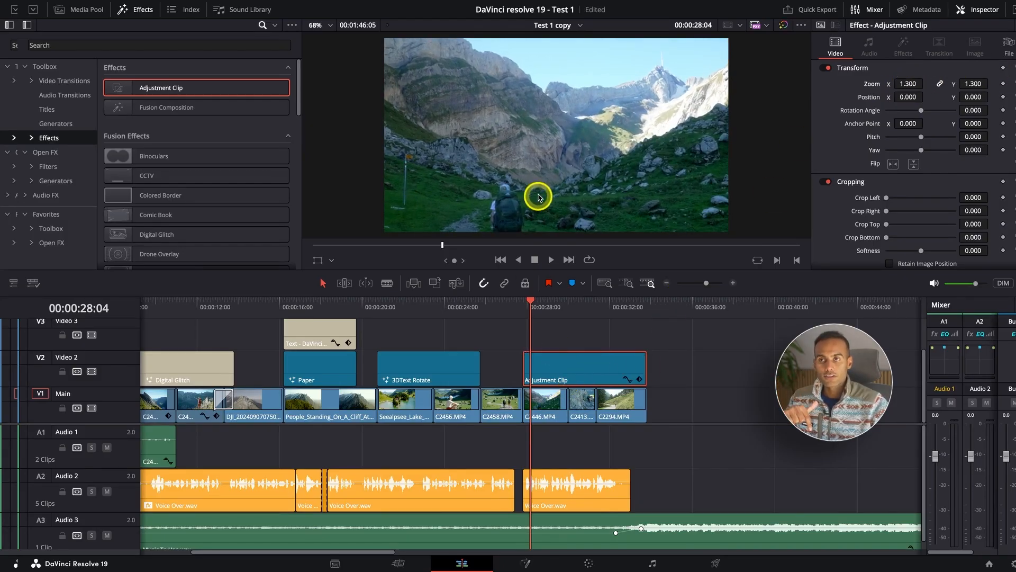
{"action": "key", "text": "ctrl+s"}
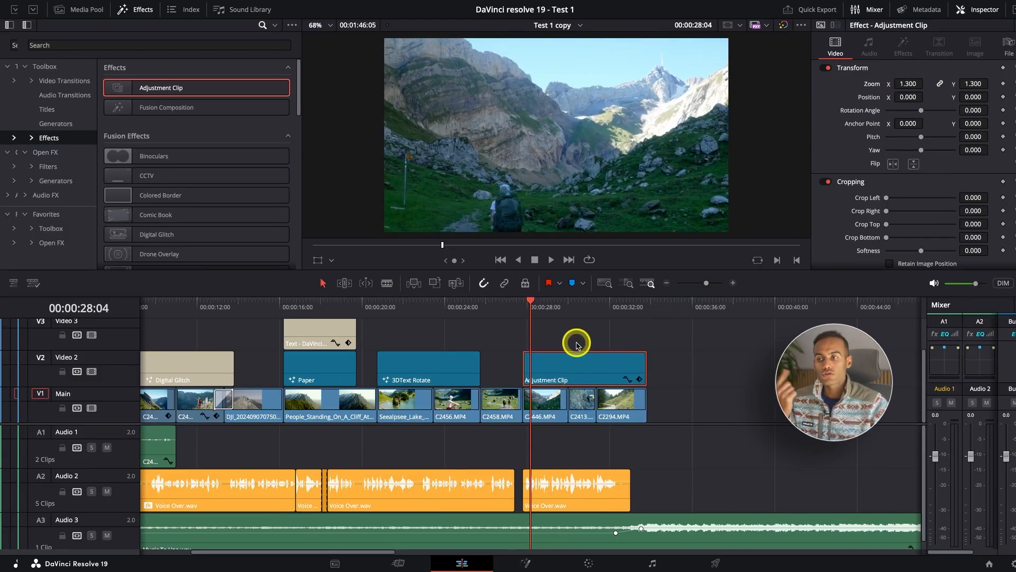
{"action": "left_click", "coordinate": [579, 312]}
{"action": "left_click", "coordinate": [618, 310]}
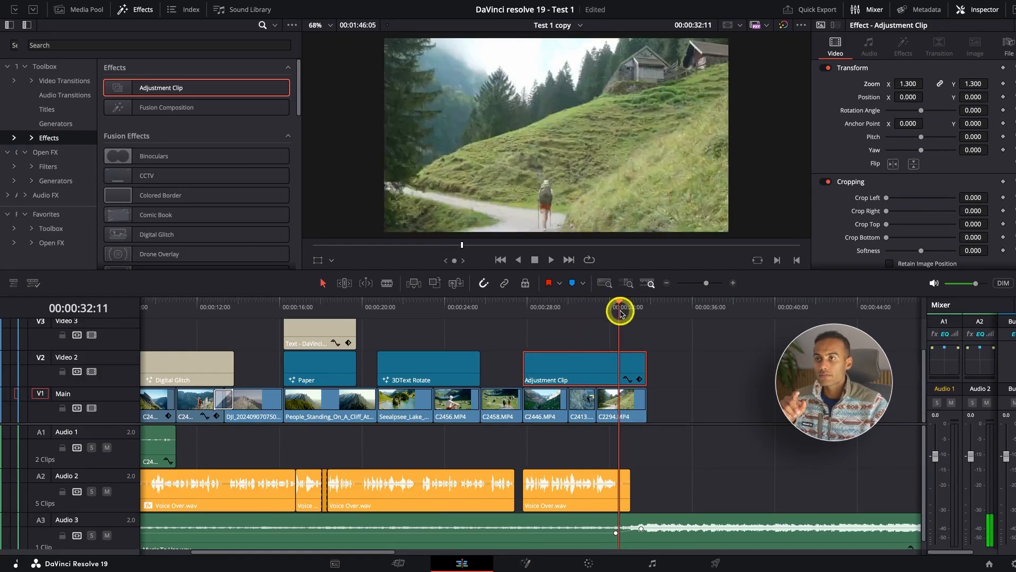
Compare the picture with the adjustment clip's Transform settings off and on, and reset them to their defaults.
{"action": "left_click", "coordinate": [826, 68]}
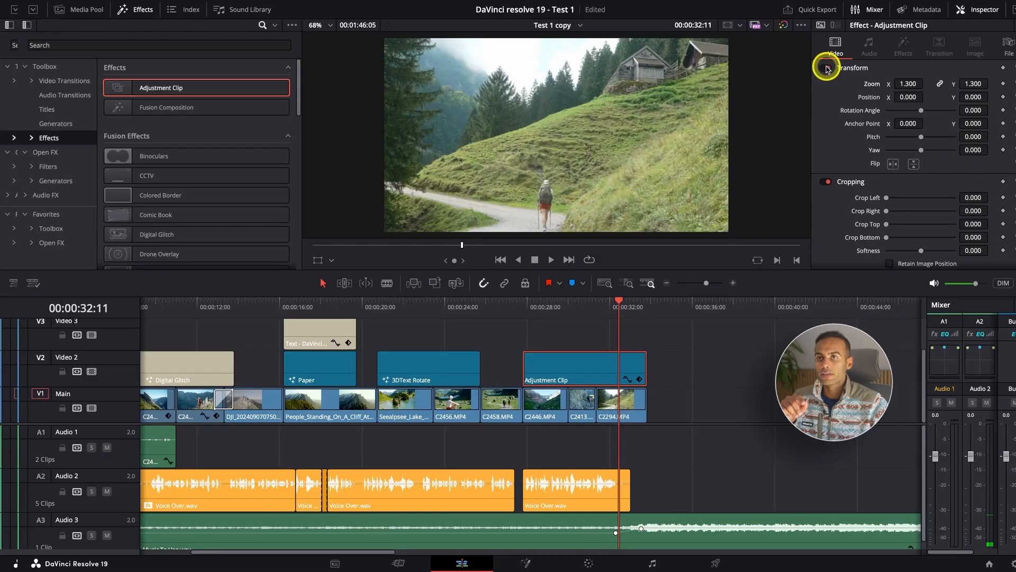
{"action": "left_click", "coordinate": [827, 69]}
{"action": "left_click", "coordinate": [828, 69]}
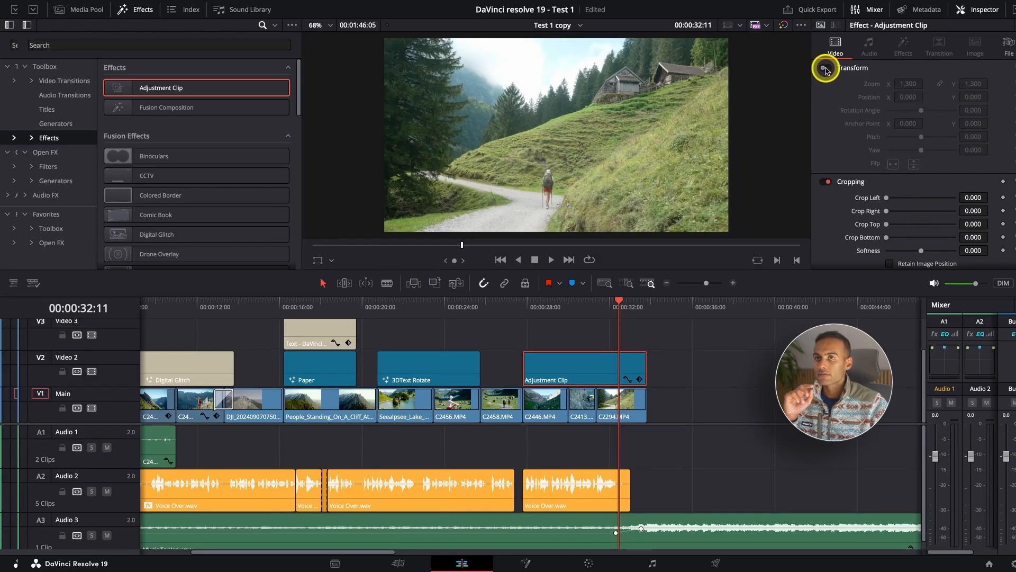
{"action": "left_click", "coordinate": [826, 69]}
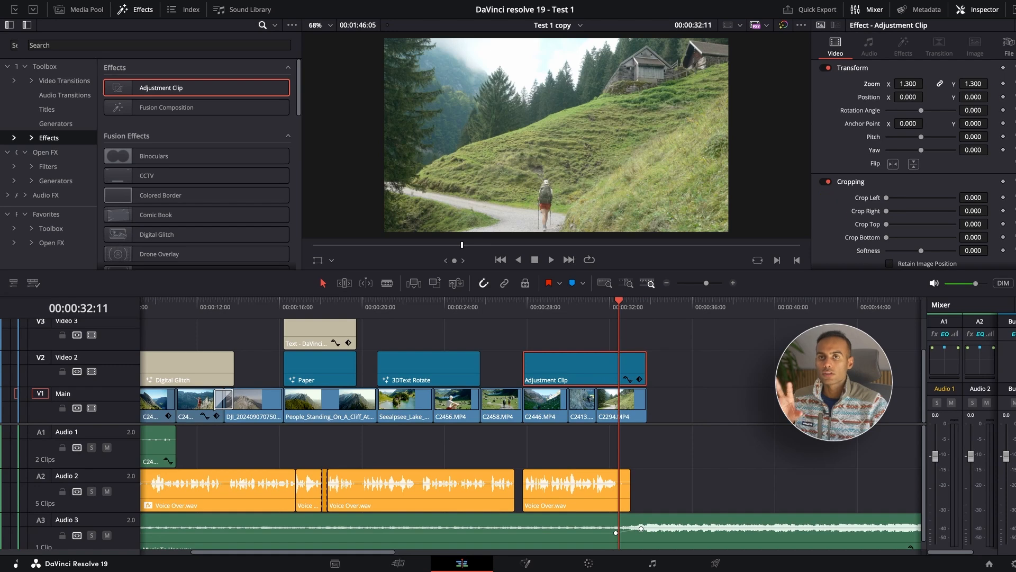
{"action": "left_click", "coordinate": [1011, 67]}
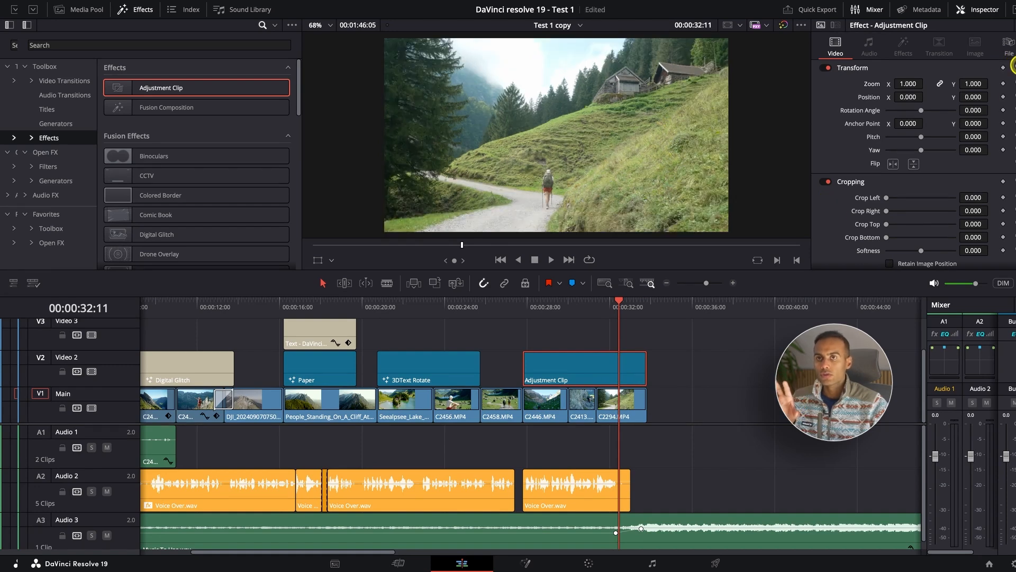
Crop the adjustment clip 76.000 at the top and 75.000 at the bottom, and reset its Cropping settings.
{"action": "scroll", "coordinate": [975, 158], "scroll_direction": "down", "scroll_amount": 5}
{"action": "scroll", "coordinate": [976, 159], "scroll_direction": "up", "scroll_amount": 4}
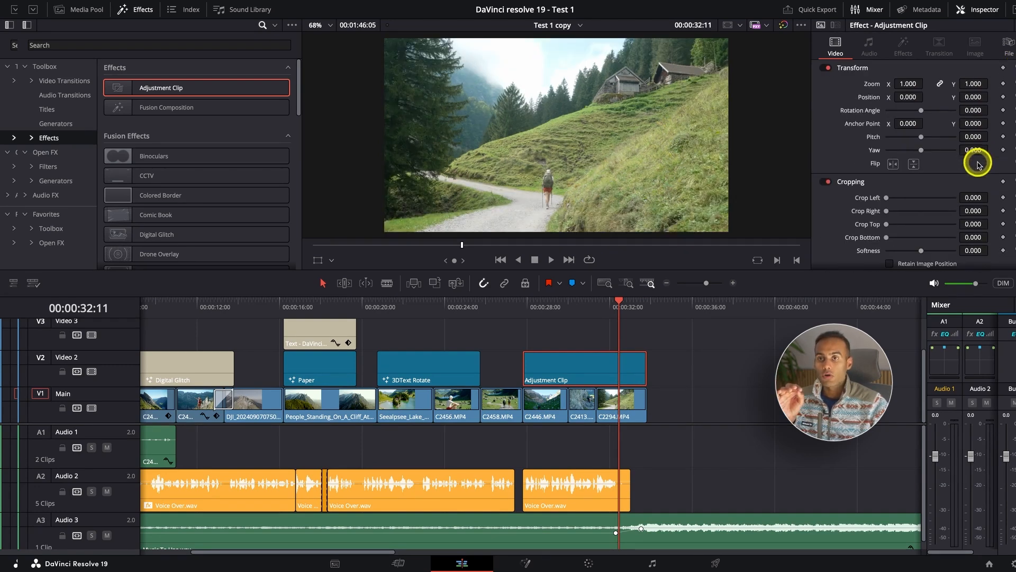
{"action": "left_click_drag", "start_coordinate": [978, 209], "coordinate": [1005, 227]}
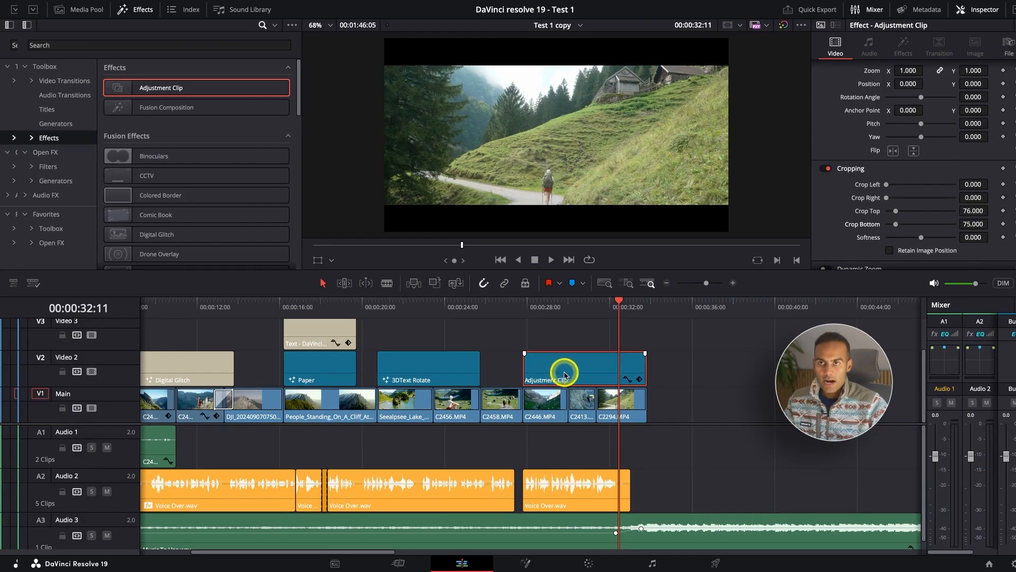
{"action": "left_click", "coordinate": [1009, 167]}
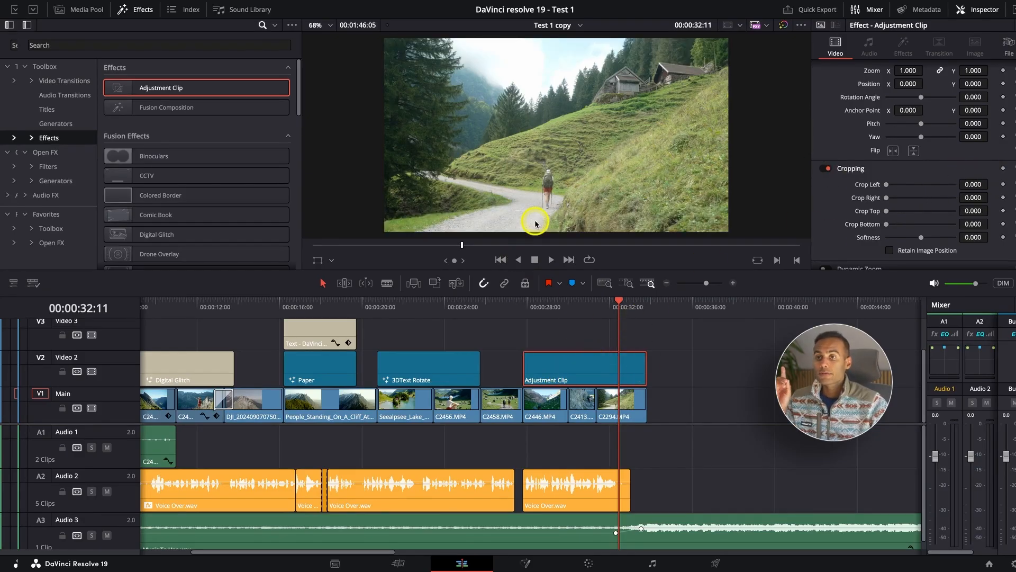
{"action": "scroll", "coordinate": [536, 223], "scroll_direction": "up", "scroll_amount": 1}
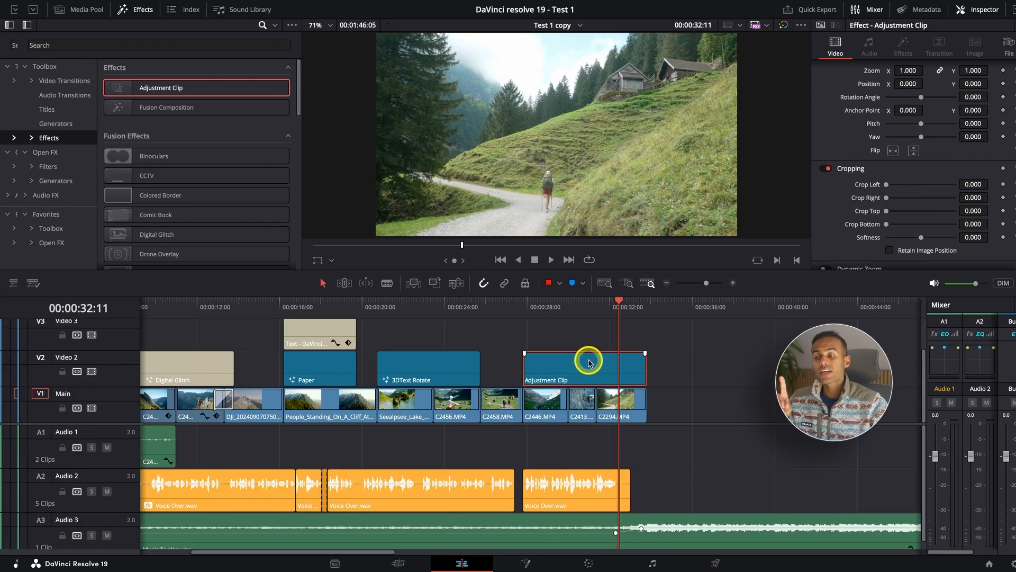